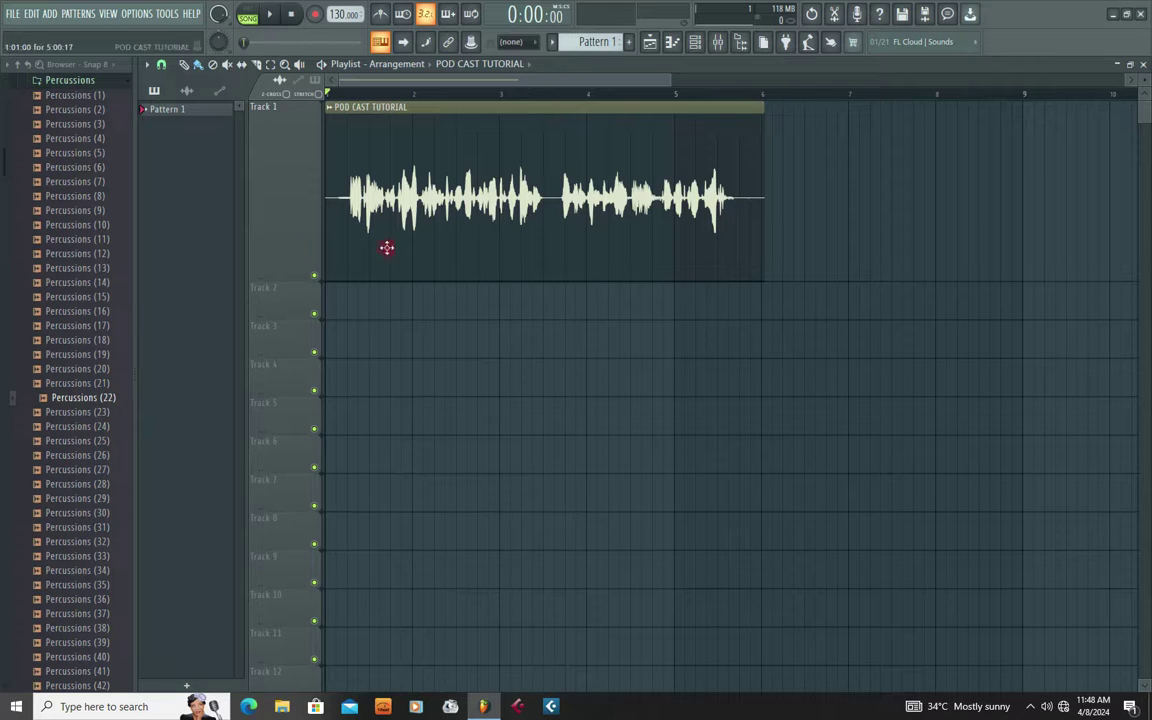
Enlarge Track 1 and open the POD CAST TUTORIAL audio clip in the Edison sample editor.
{"action": "left_click_drag", "start_coordinate": [296, 280], "coordinate": [303, 378]}
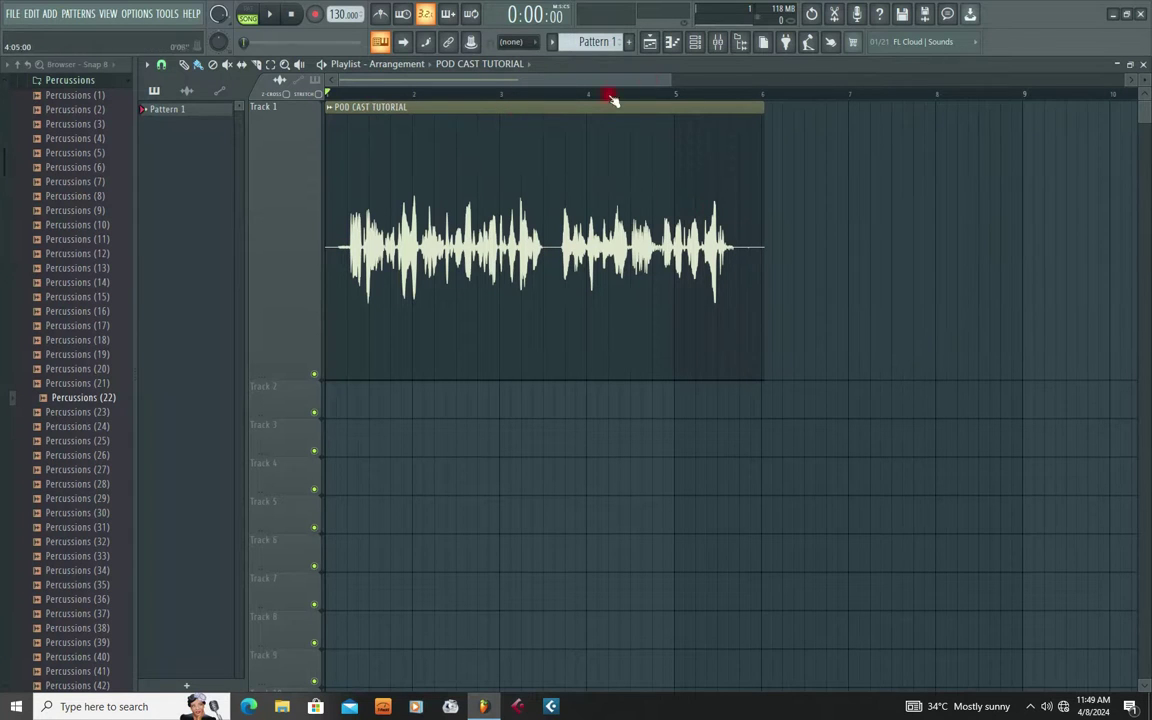
{"action": "left_click_drag", "start_coordinate": [672, 80], "coordinate": [545, 90]}
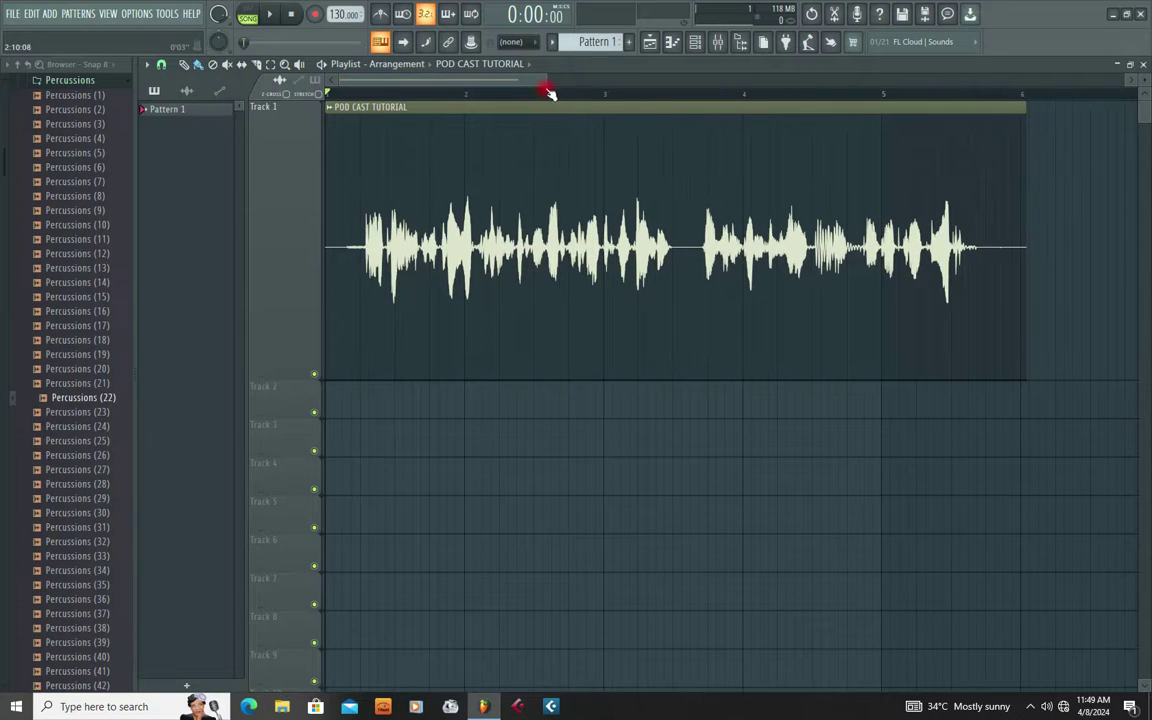
{"action": "left_click", "coordinate": [331, 107]}
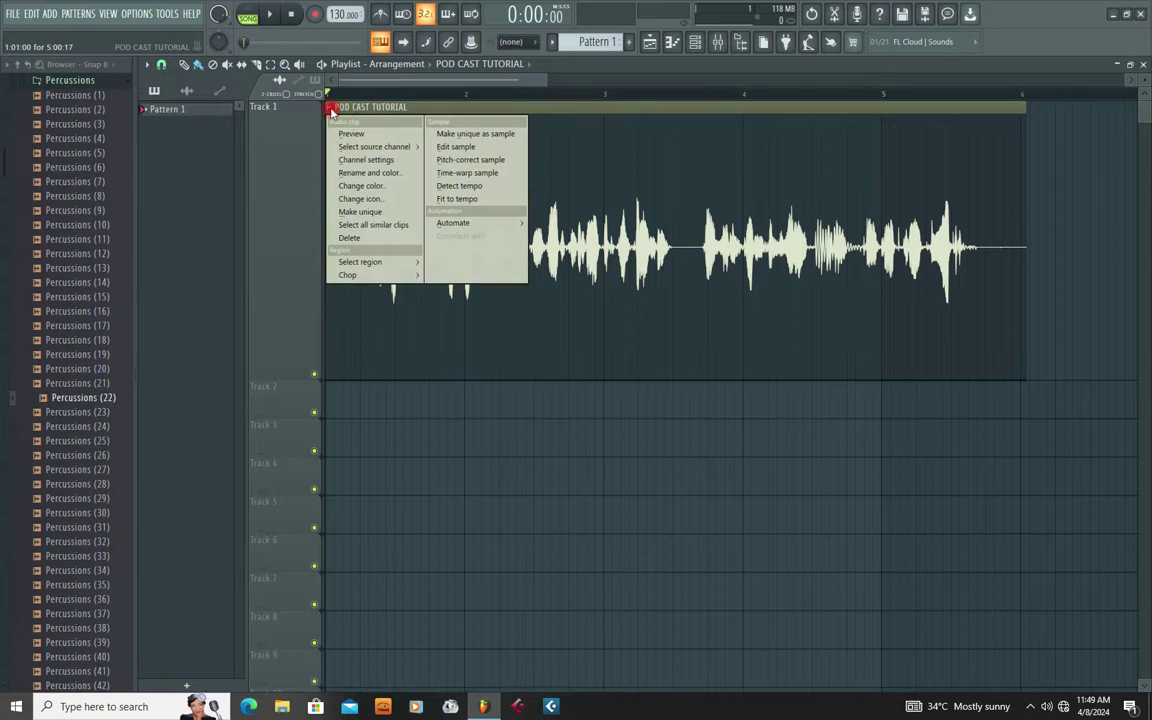
{"action": "left_click", "coordinate": [453, 149]}
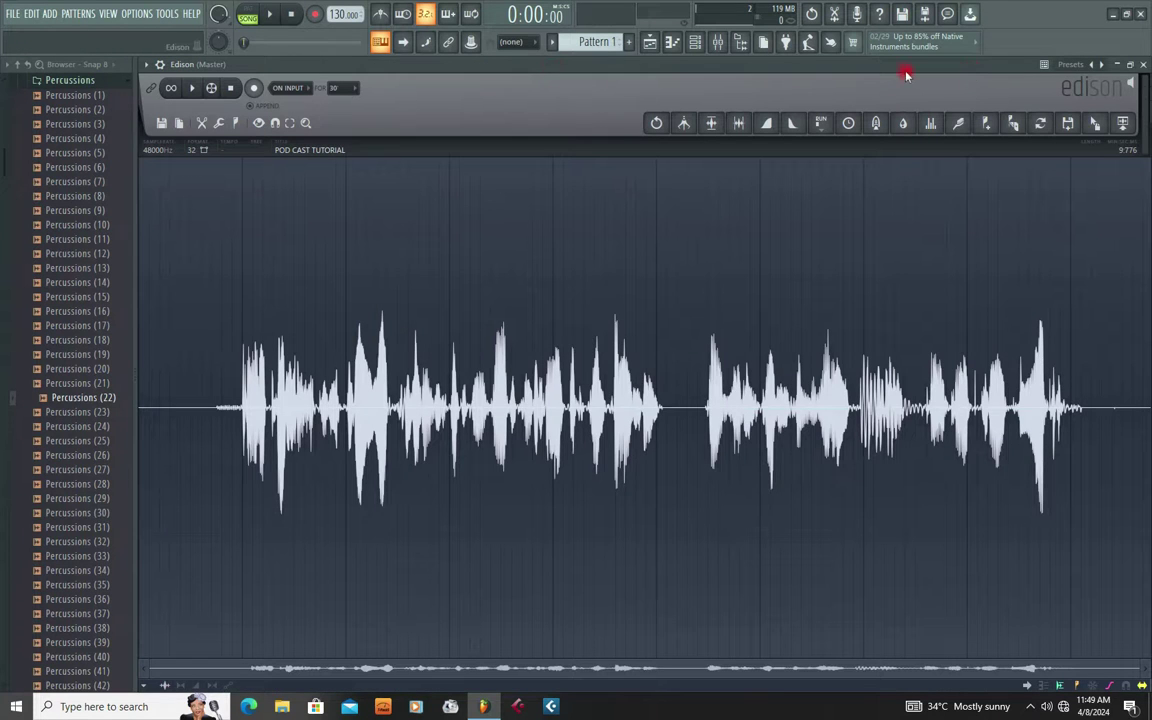
Restore the Edison window to a smaller size, narrow the browser and reposition the editor over the playlist.
{"action": "left_click", "coordinate": [1133, 65]}
{"action": "mouse_move", "coordinate": [545, 88]}
{"action": "left_mouse_down"}
{"action": "mouse_move", "coordinate": [530, 93]}
{"action": "mouse_move", "coordinate": [591, 85]}
{"action": "mouse_move", "coordinate": [504, 85]}
{"action": "mouse_move", "coordinate": [524, 85]}
{"action": "left_mouse_up"}
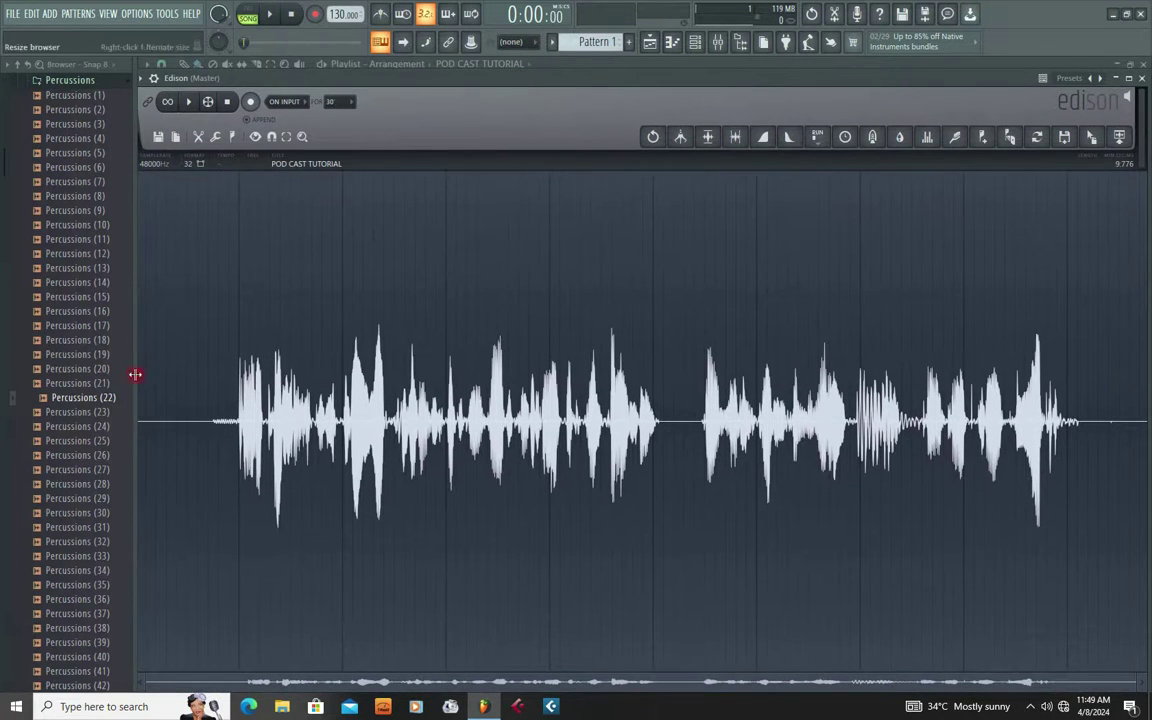
{"action": "mouse_move", "coordinate": [135, 374]}
{"action": "left_mouse_down"}
{"action": "mouse_move", "coordinate": [103, 378]}
{"action": "mouse_move", "coordinate": [113, 378]}
{"action": "left_mouse_up"}
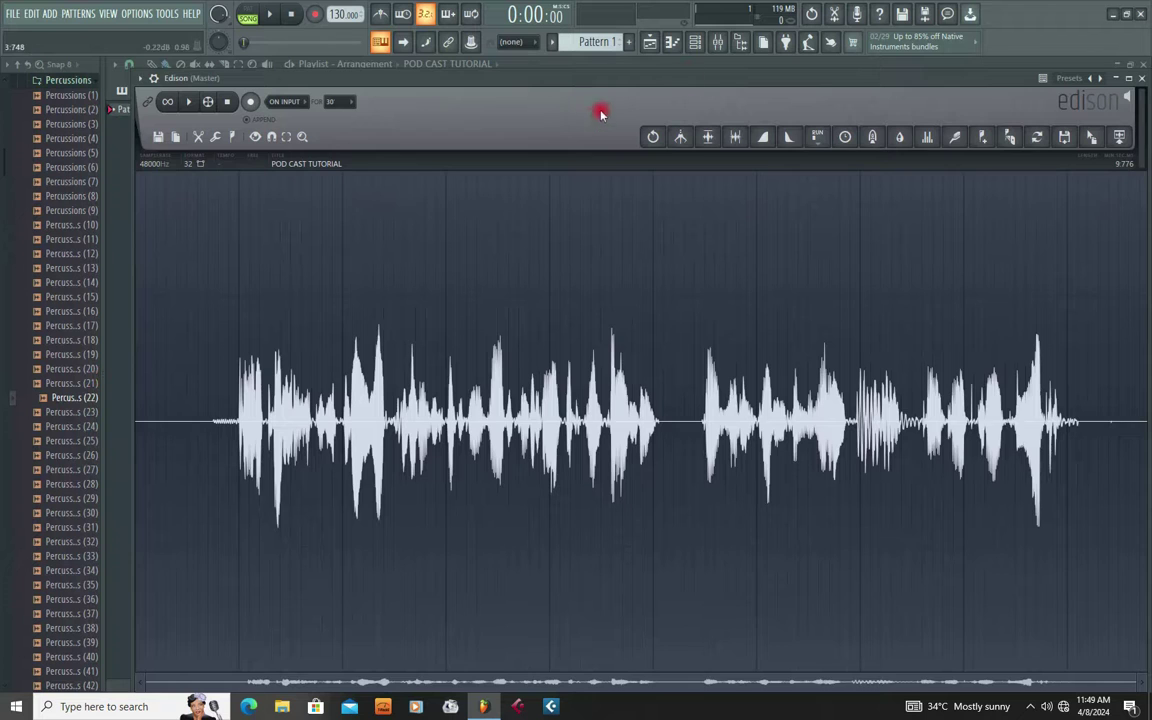
{"action": "left_click_drag", "start_coordinate": [699, 72], "coordinate": [643, 72]}
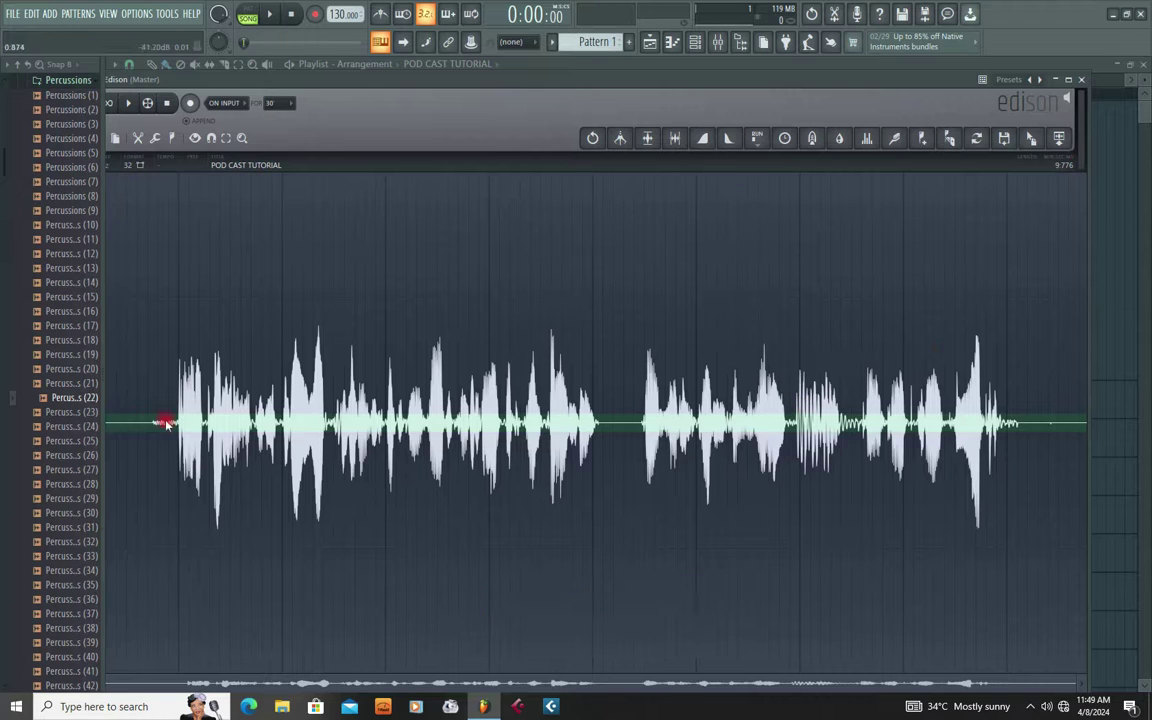
Try gating the noise in the podcast sample with a very low noise threshold.
{"action": "left_click_drag", "start_coordinate": [1081, 155], "coordinate": [1081, 116]}
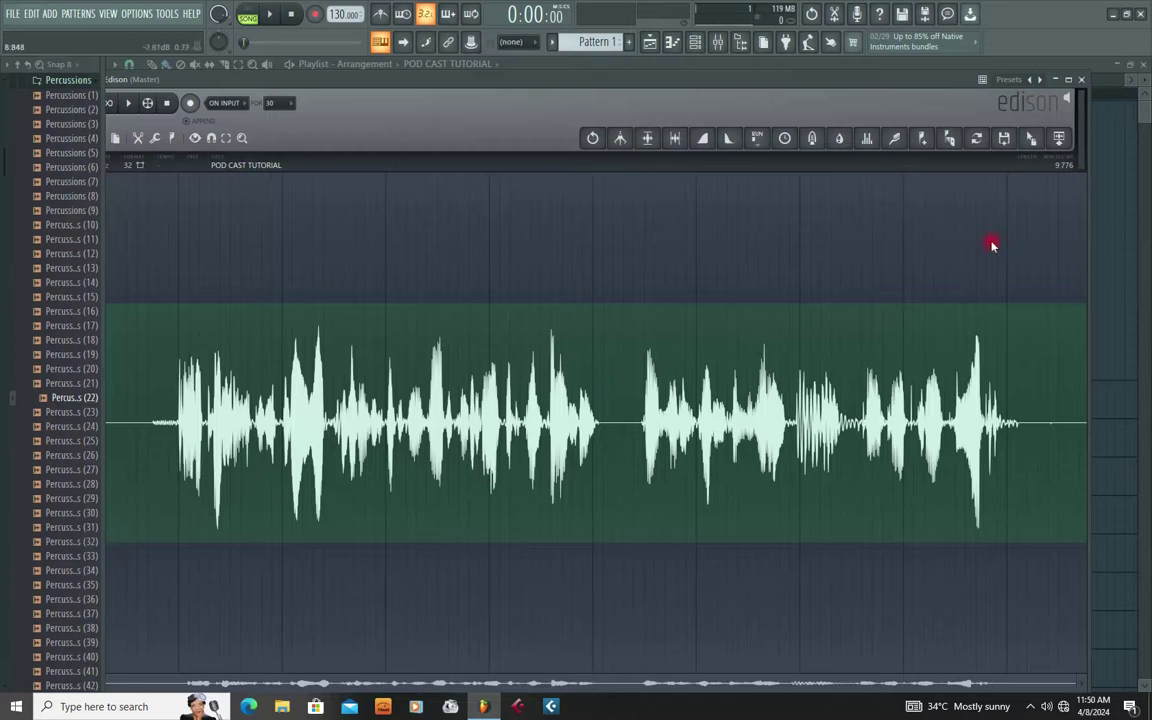
{"action": "left_click_drag", "start_coordinate": [1080, 125], "coordinate": [1082, 158]}
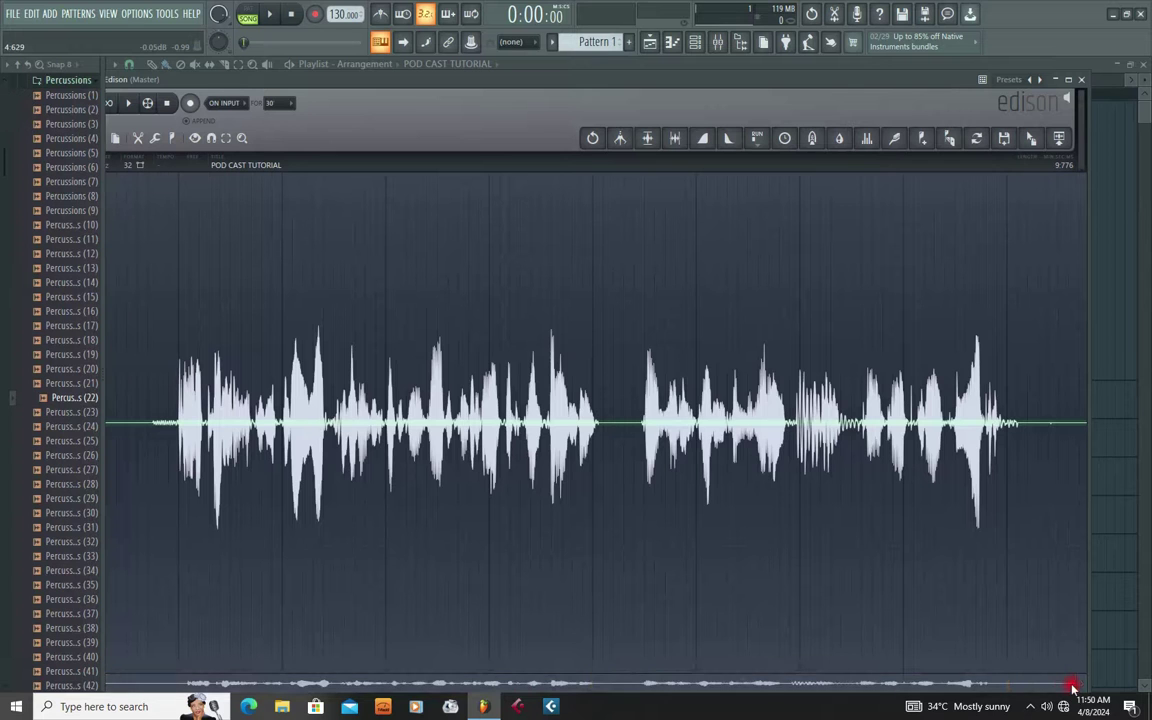
{"action": "left_click_drag", "start_coordinate": [1072, 684], "coordinate": [420, 685]}
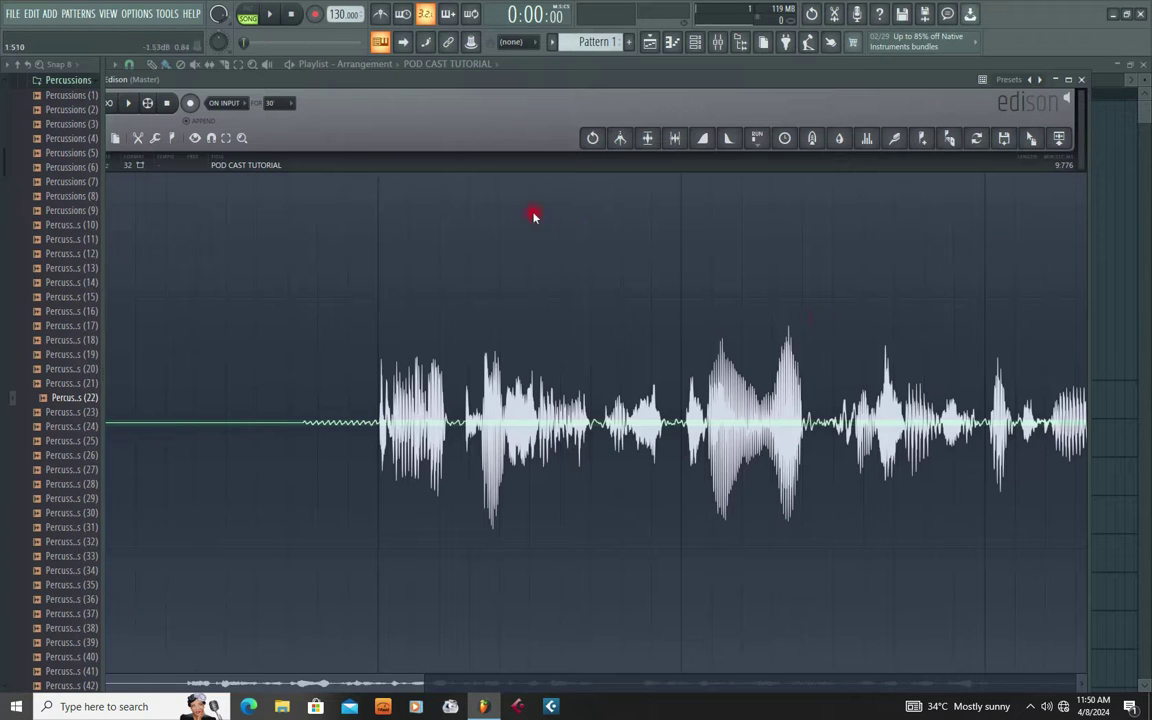
{"action": "left_click", "coordinate": [156, 139]}
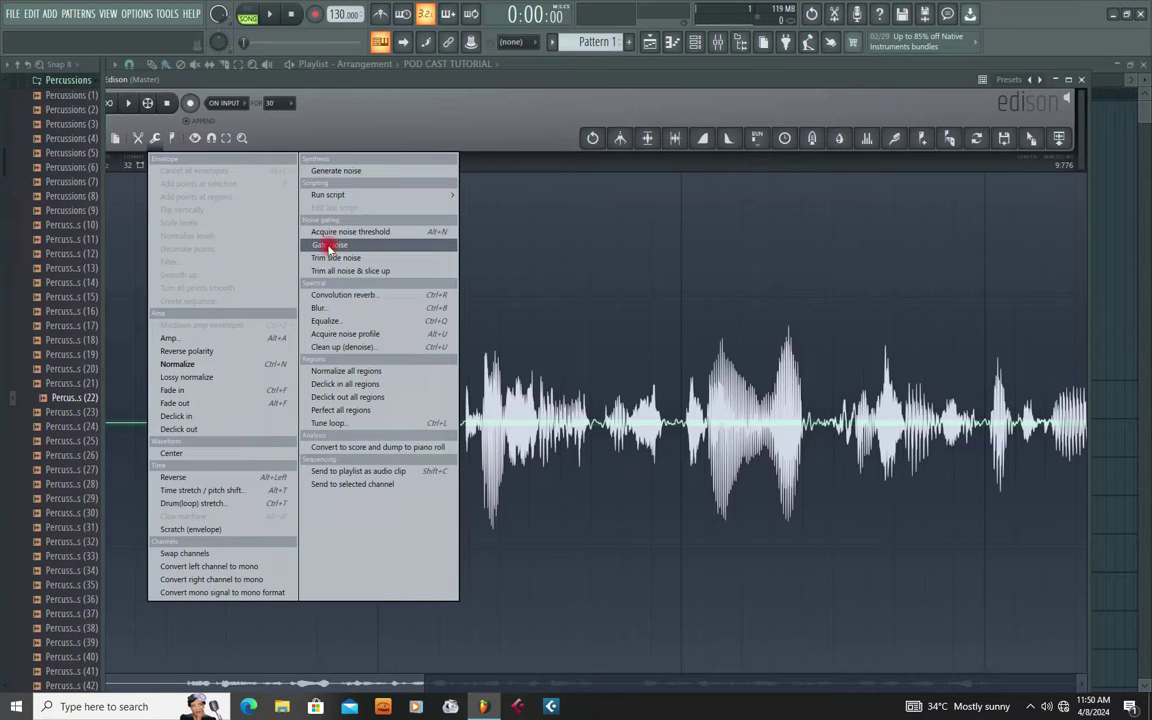
{"action": "left_click", "coordinate": [329, 245]}
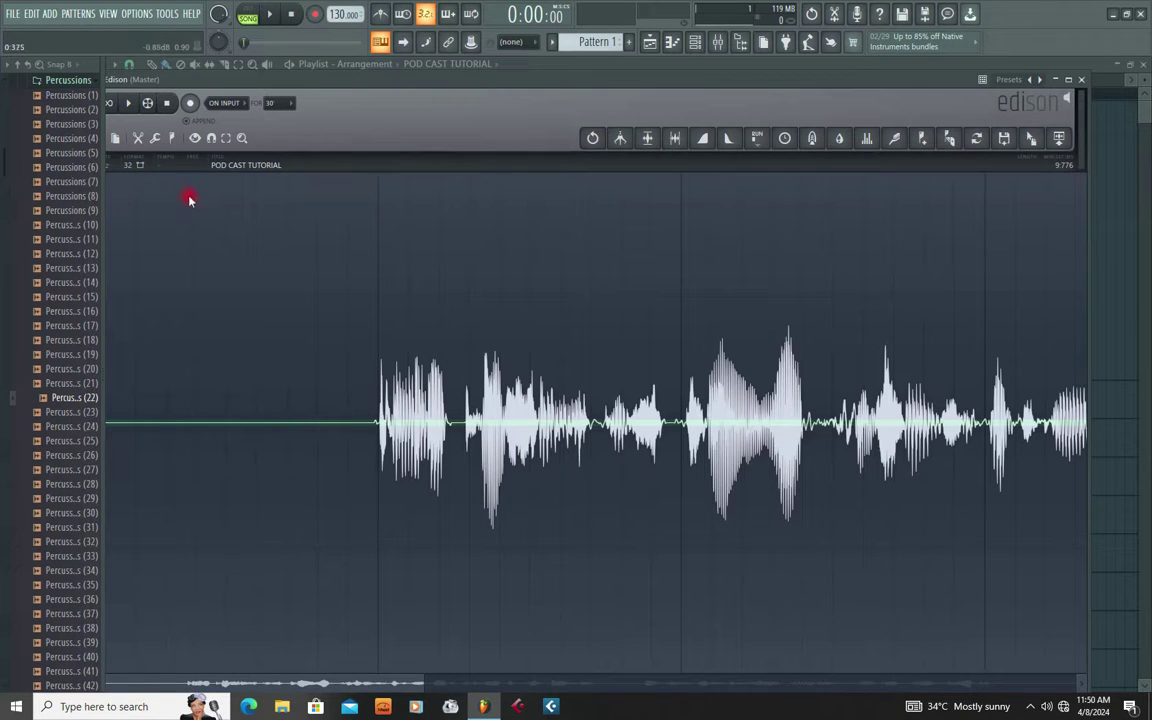
Play back the gated sample to judge the result and undo the noise gate.
{"action": "key", "text": "space"}
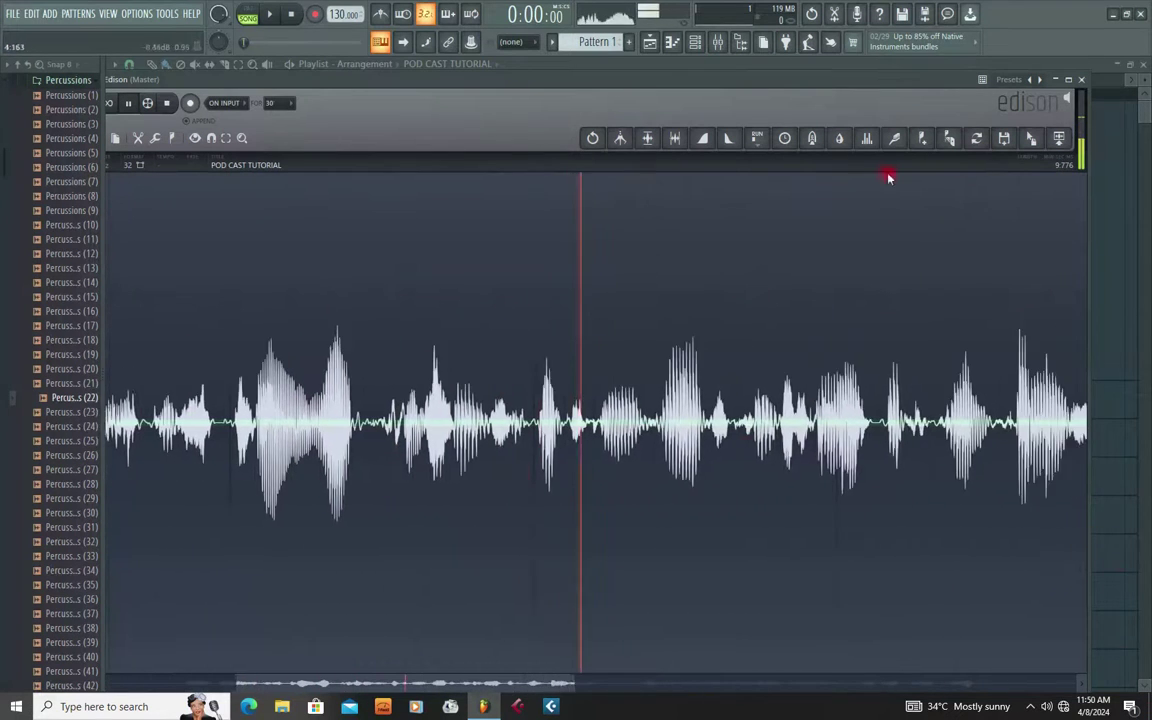
{"action": "key", "text": "space"}
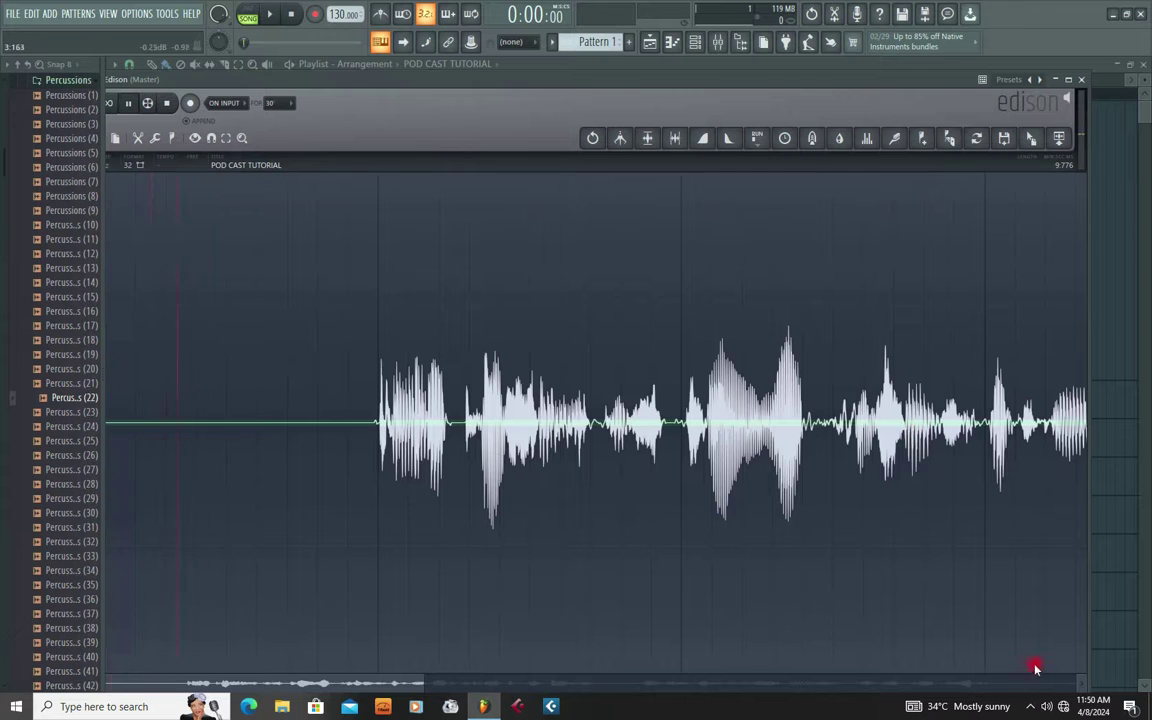
{"action": "key", "text": "space"}
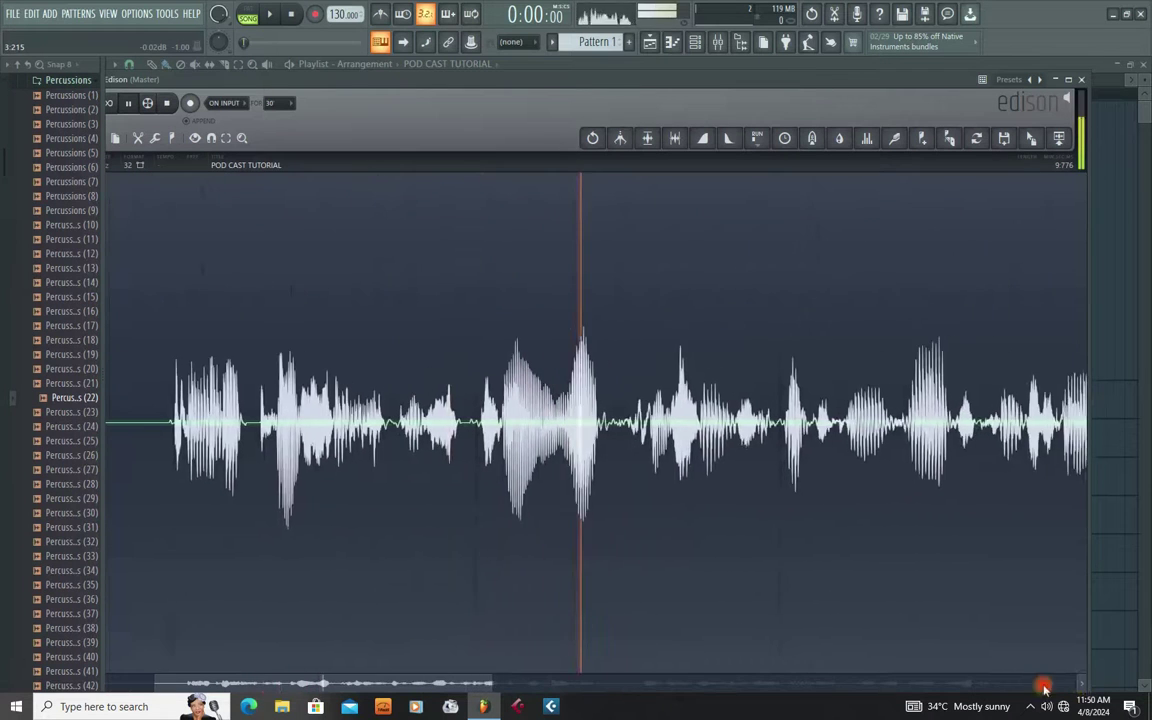
{"action": "key", "text": "space"}
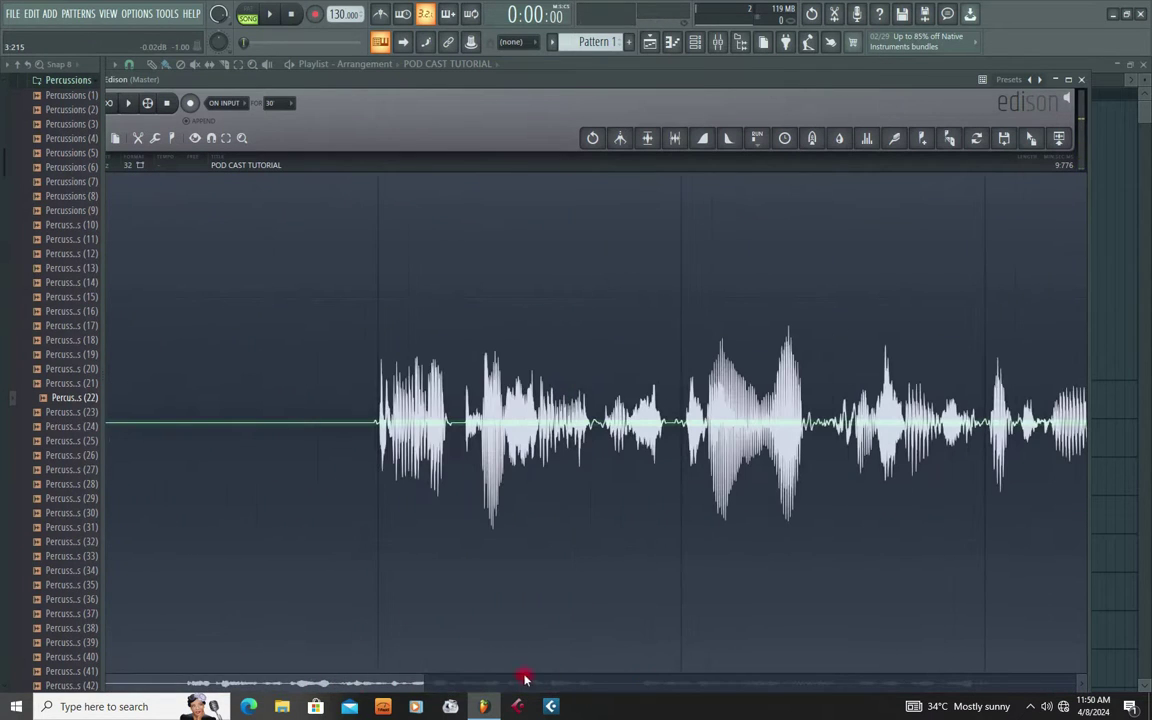
{"action": "key", "text": "space"}
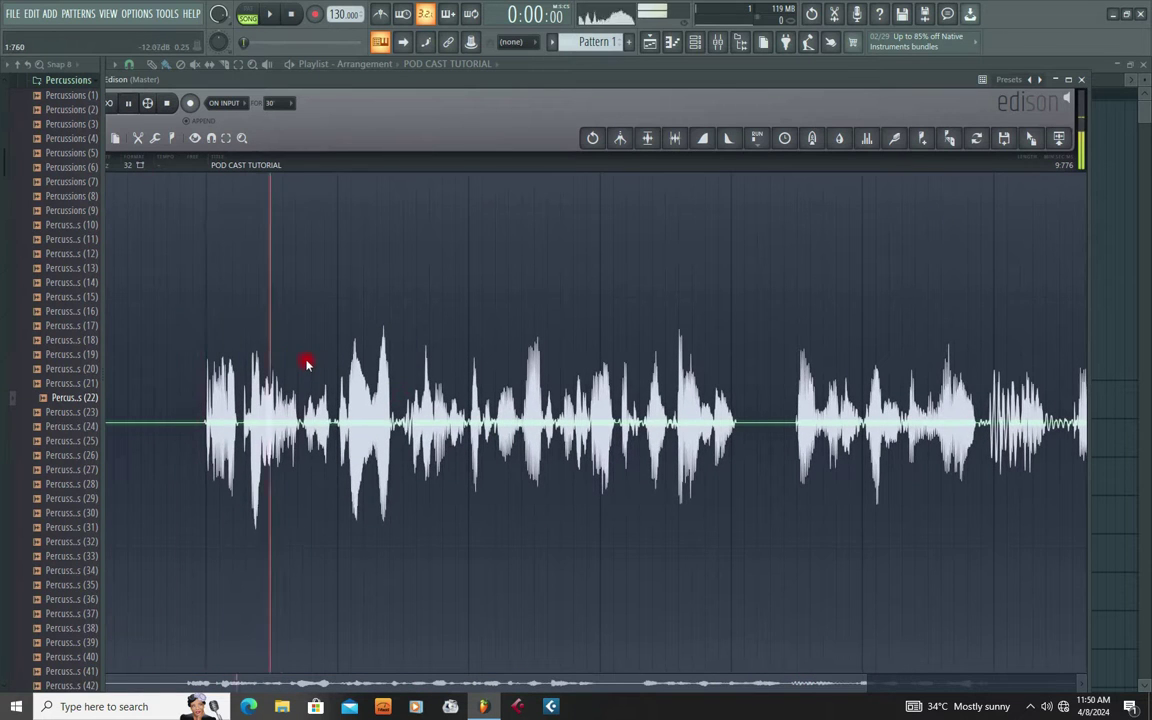
{"action": "key", "text": "space"}
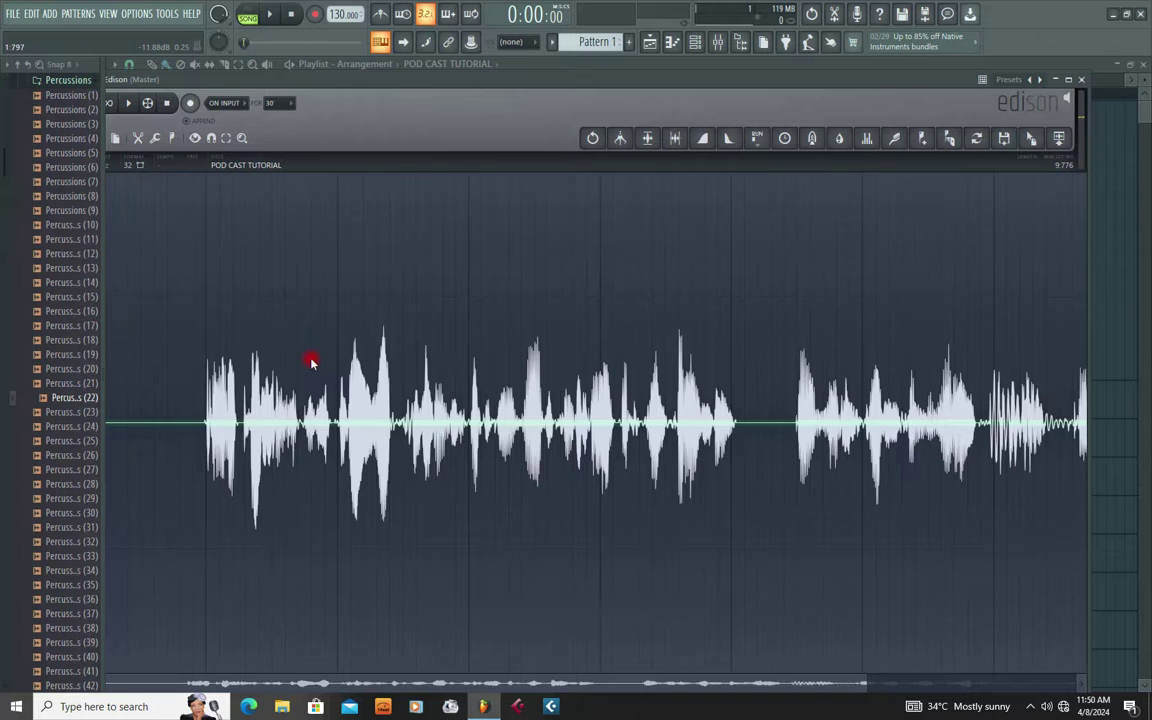
{"action": "key", "text": "ctrl+z"}
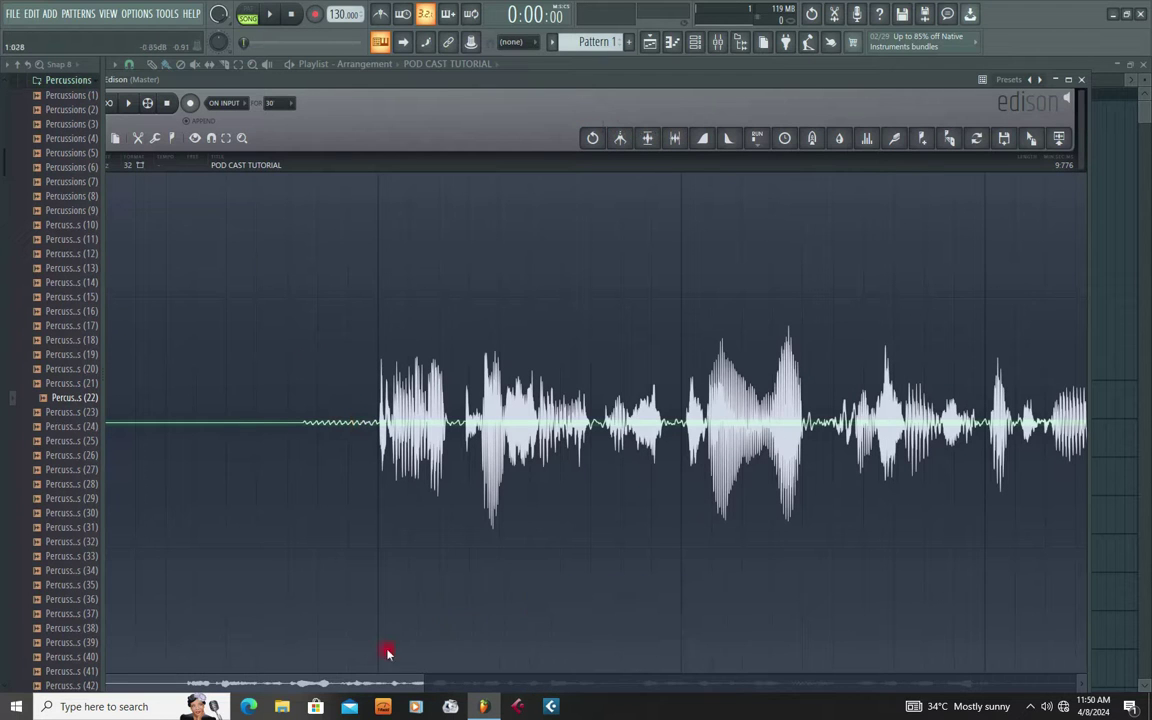
Try gating the podcast sample with a noise threshold of about -28 dB and listen to the result.
{"action": "left_click_drag", "start_coordinate": [418, 690], "coordinate": [1040, 681]}
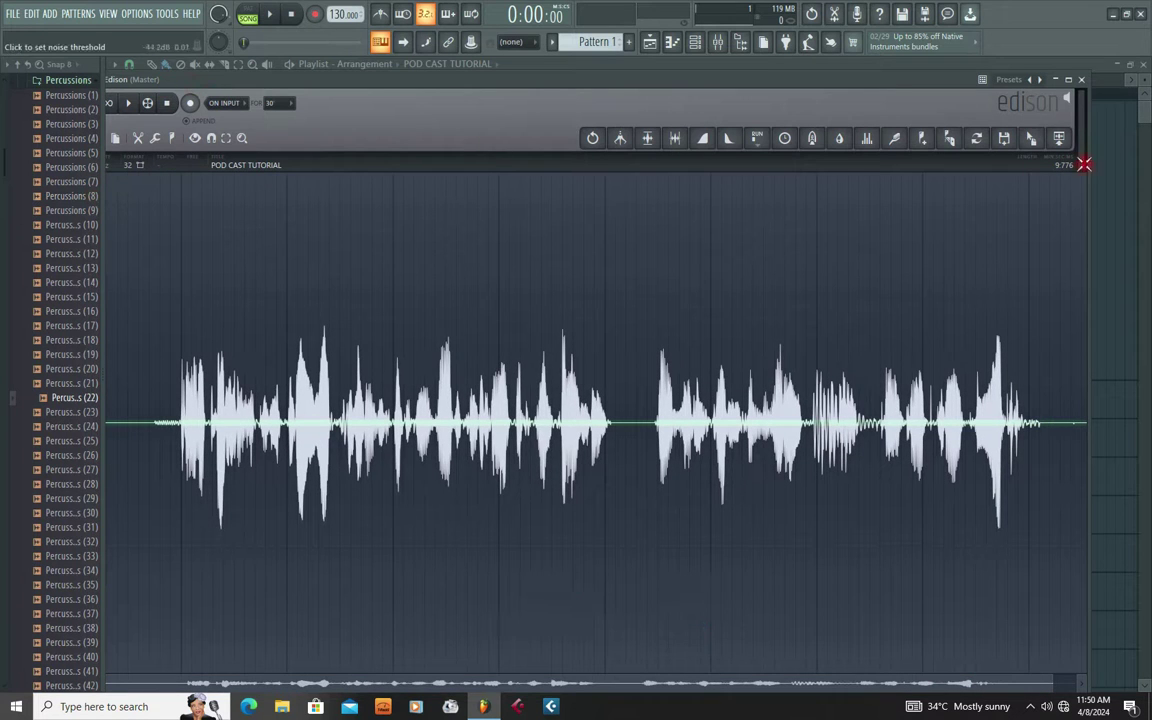
{"action": "left_click_drag", "start_coordinate": [1082, 157], "coordinate": [1082, 150]}
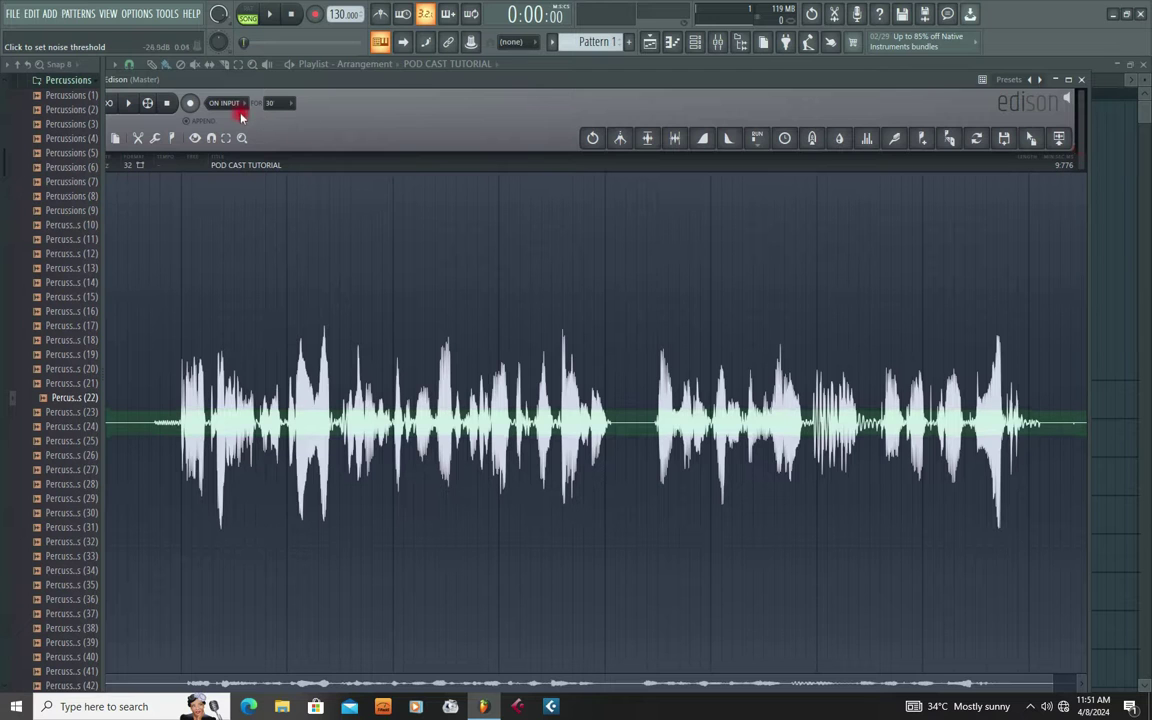
{"action": "left_click", "coordinate": [153, 137]}
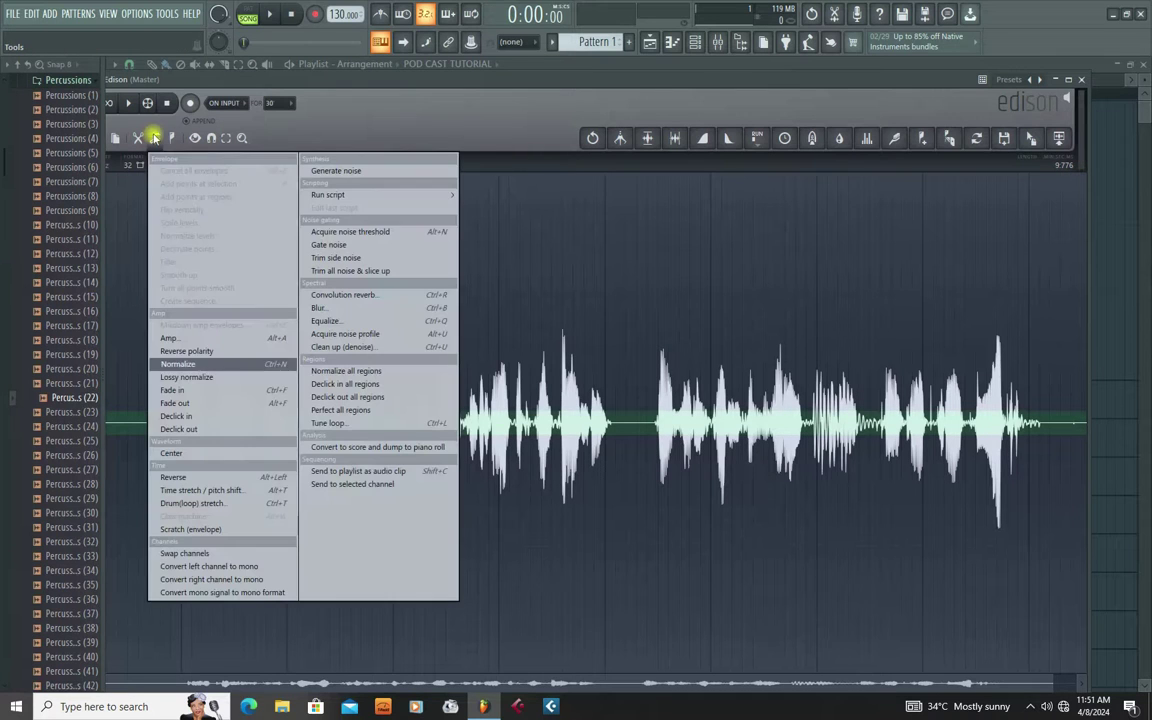
{"action": "left_click", "coordinate": [348, 245]}
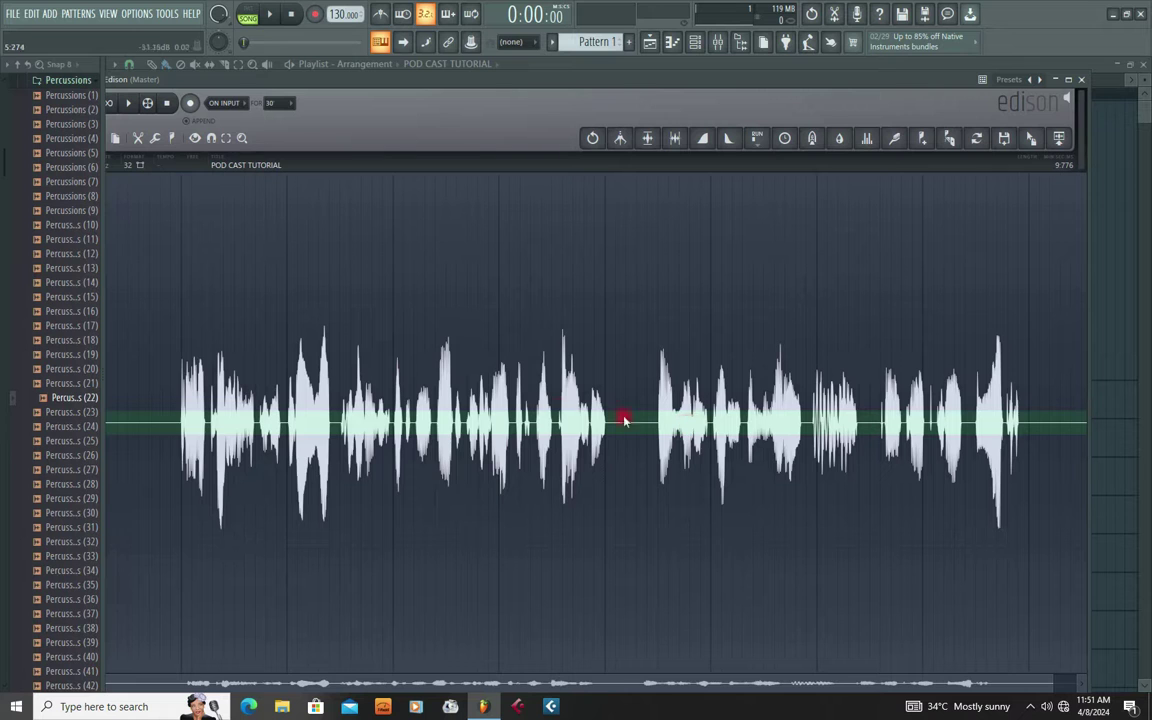
{"action": "key", "text": "space"}
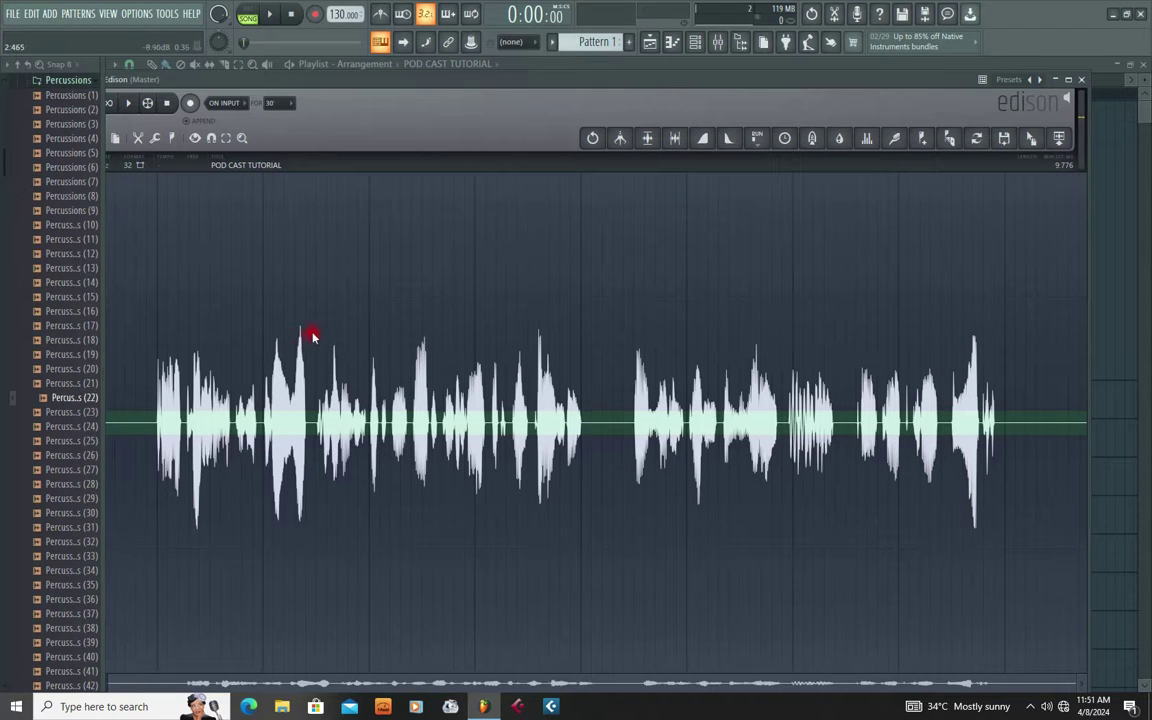
Undo the last noise gate, then gate the sample with a noise threshold of about -35 dB and play it back.
{"action": "left_click_drag", "start_coordinate": [1057, 134], "coordinate": [1079, 160]}
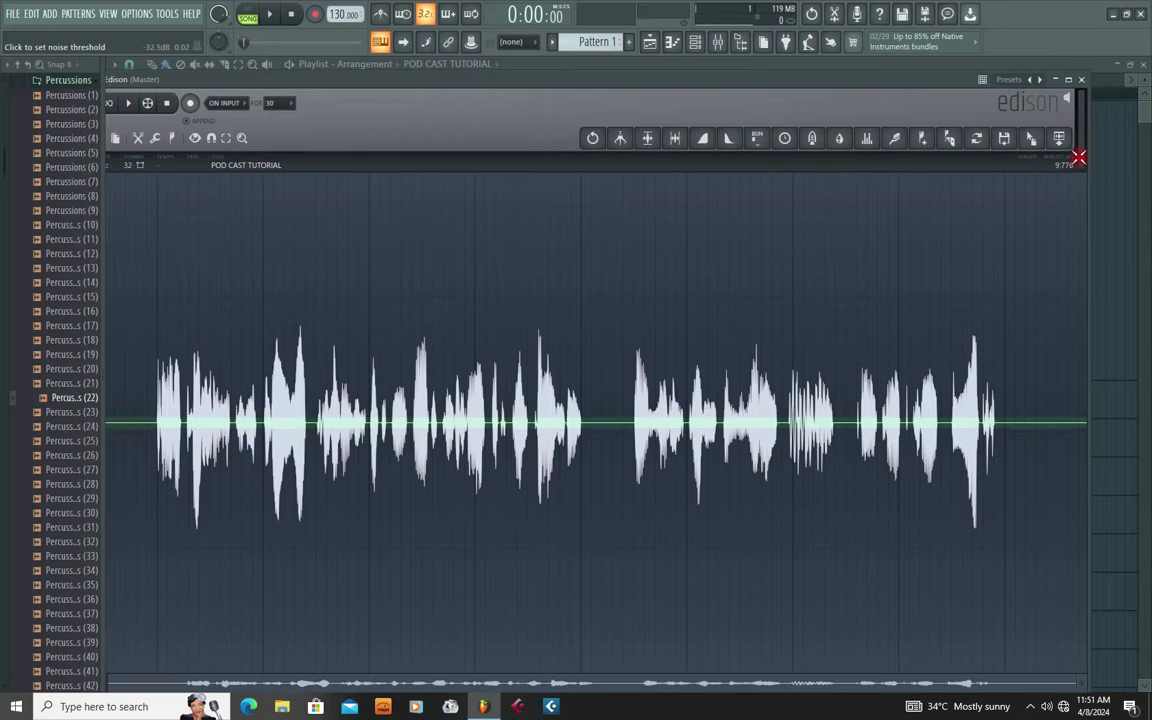
{"action": "mouse_move", "coordinate": [1079, 157]}
{"action": "left_mouse_down"}
{"action": "mouse_move", "coordinate": [1082, 147]}
{"action": "mouse_move", "coordinate": [1081, 160]}
{"action": "mouse_move", "coordinate": [555, 159]}
{"action": "mouse_move", "coordinate": [1031, 195]}
{"action": "mouse_move", "coordinate": [1079, 158]}
{"action": "left_mouse_up"}
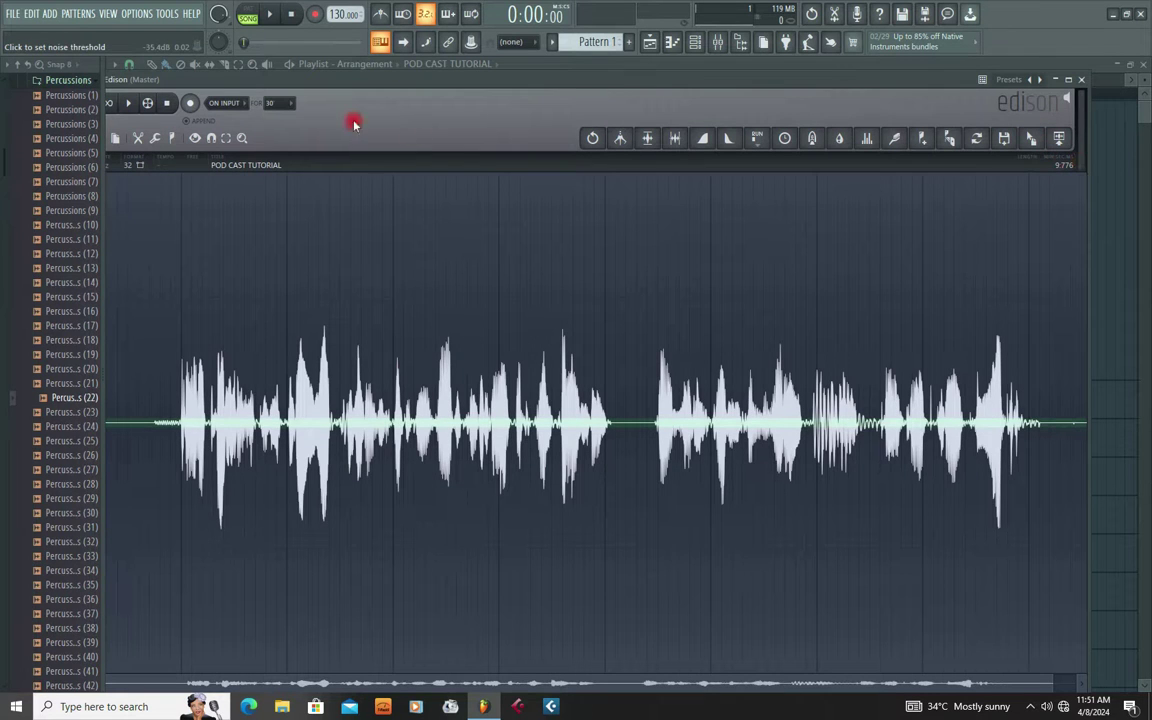
{"action": "left_click", "coordinate": [150, 137]}
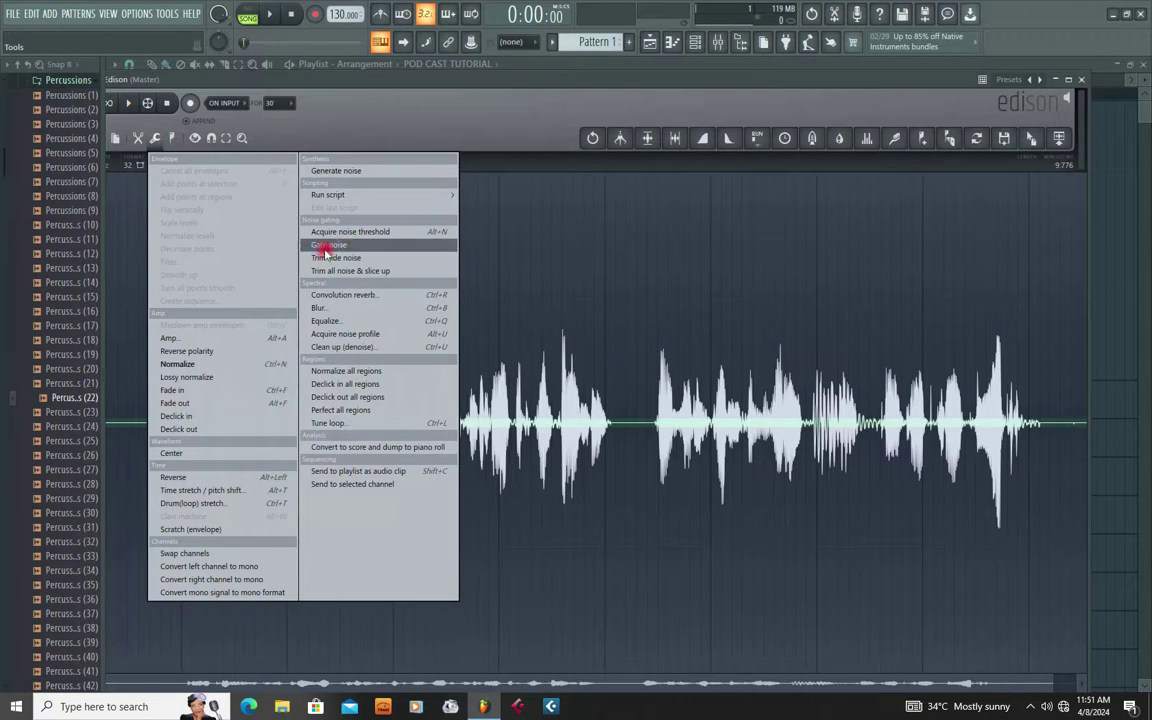
{"action": "left_click", "coordinate": [340, 245]}
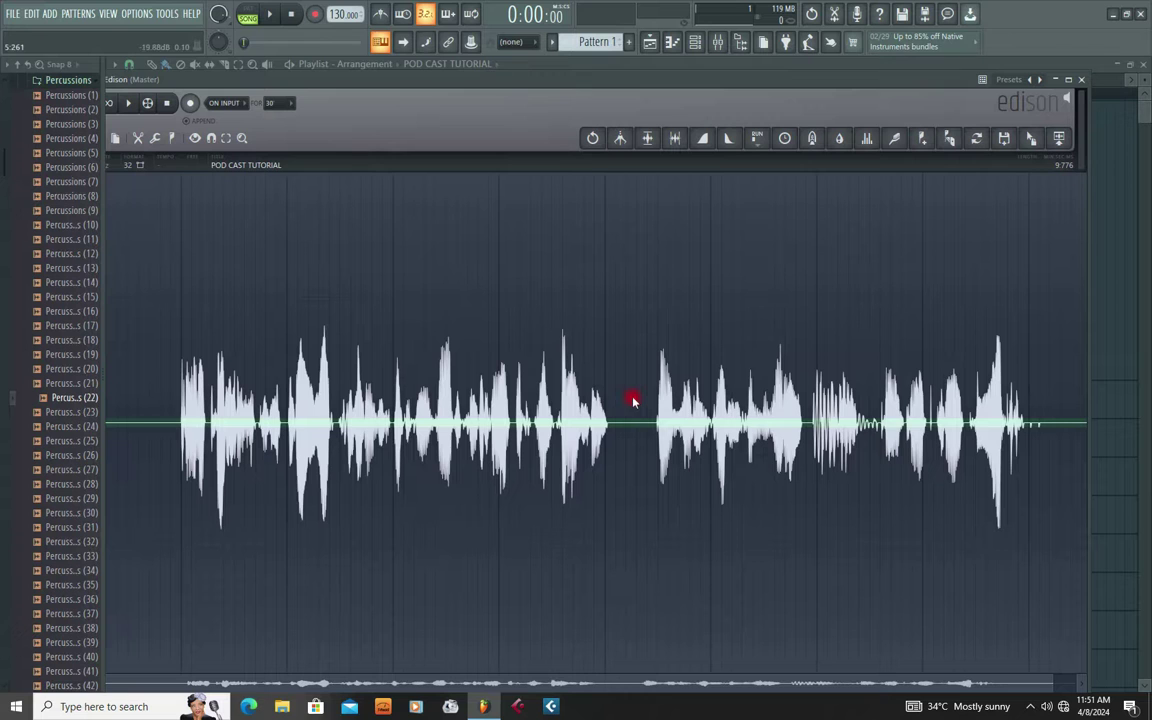
{"action": "key", "text": "space"}
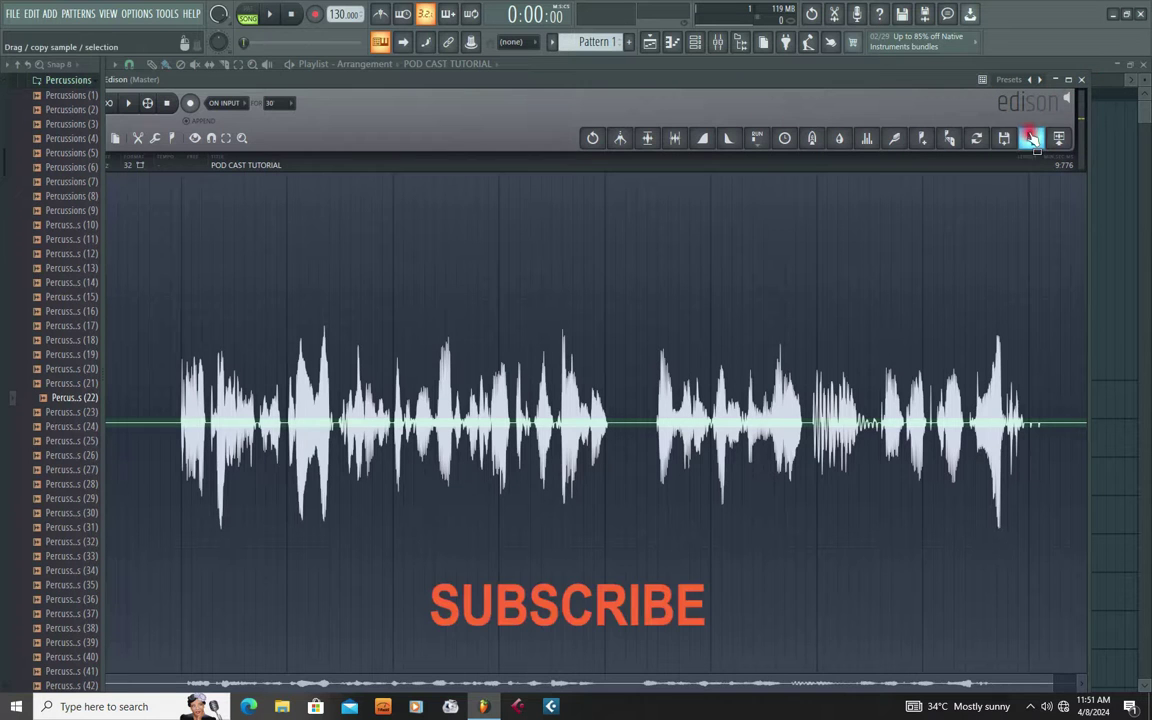
Place the noise-gated sample from Edison at the start of Track 1 in the playlist.
{"action": "left_click_drag", "start_coordinate": [1032, 138], "coordinate": [293, 276]}
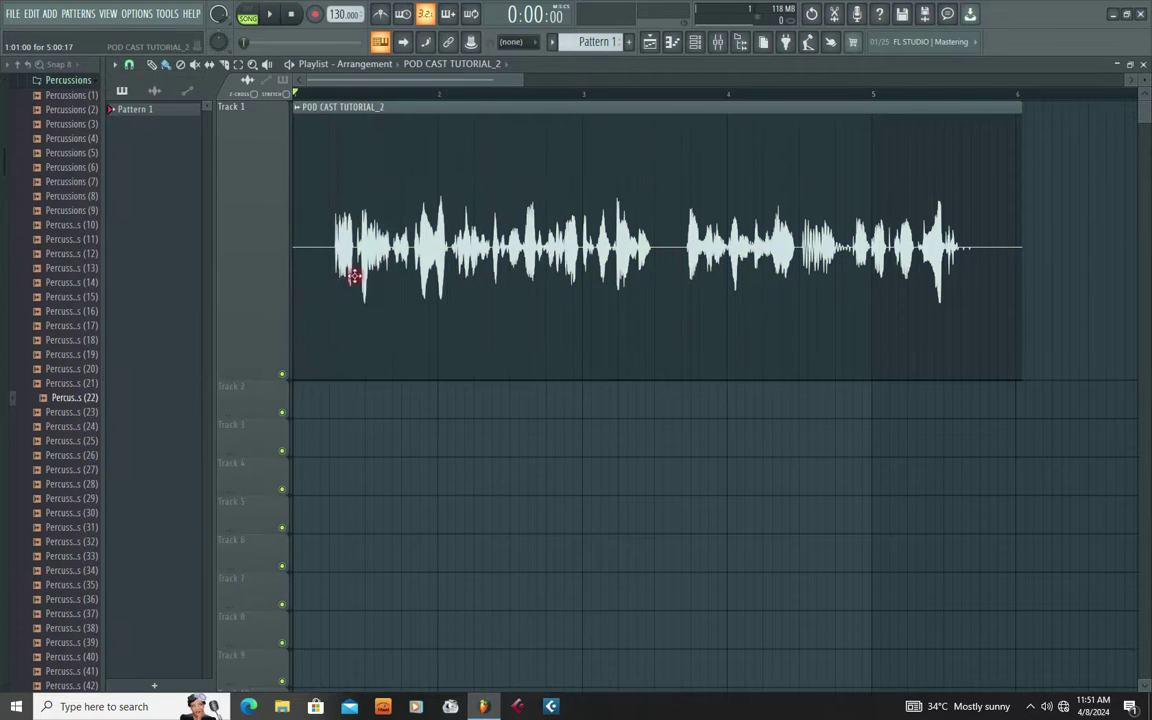
{"action": "left_click_drag", "start_coordinate": [568, 121], "coordinate": [576, 226]}
{"action": "left_click_drag", "start_coordinate": [870, 160], "coordinate": [293, 128]}
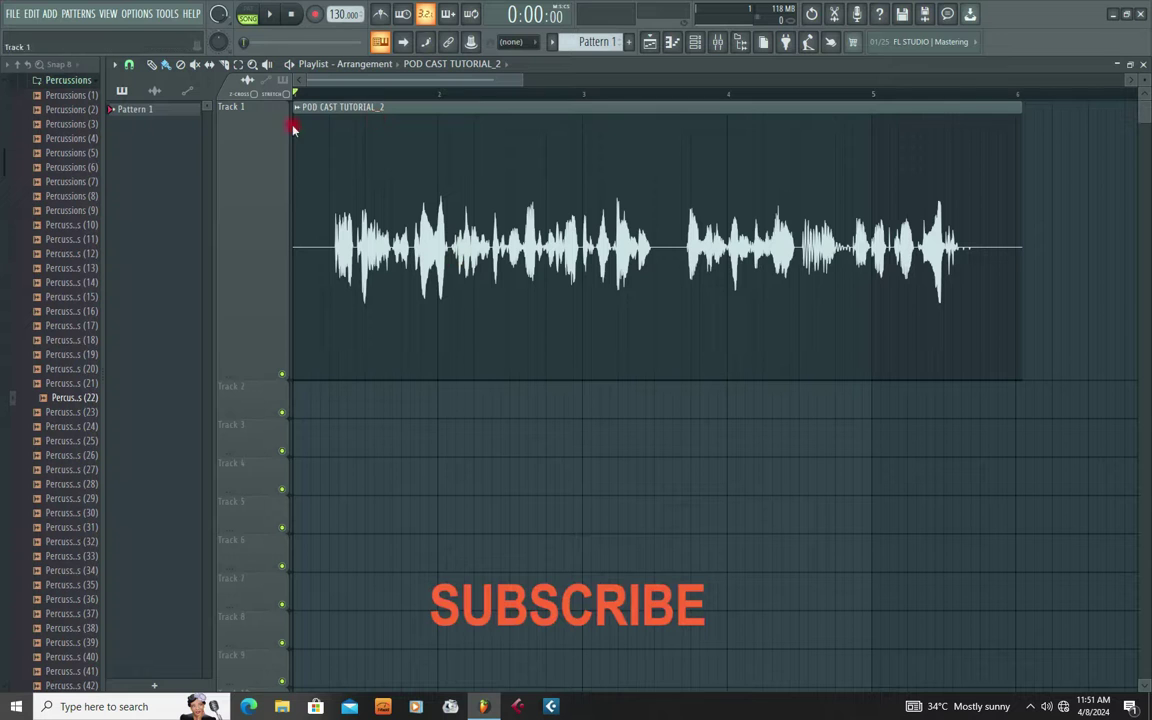
Play back the gated clip on Track 1 from near its start and close the playlist.
{"action": "left_click_drag", "start_coordinate": [527, 80], "coordinate": [331, 103]}
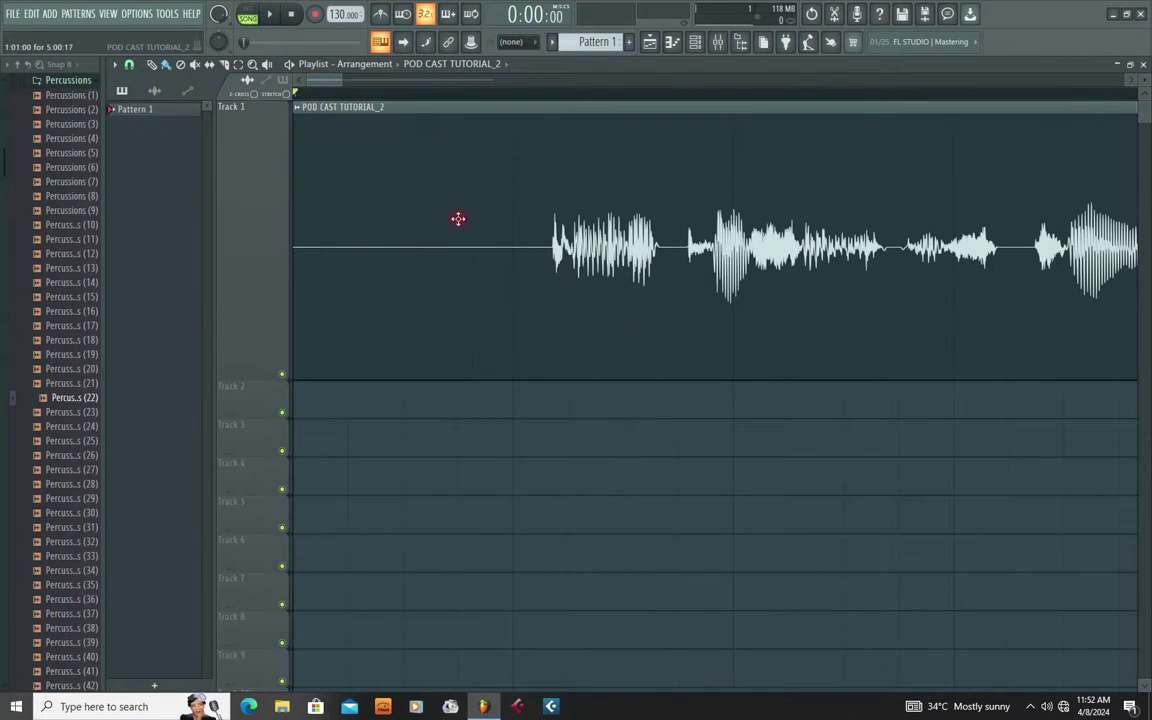
{"action": "left_click_drag", "start_coordinate": [344, 85], "coordinate": [576, 85]}
{"action": "left_click", "coordinate": [302, 97]}
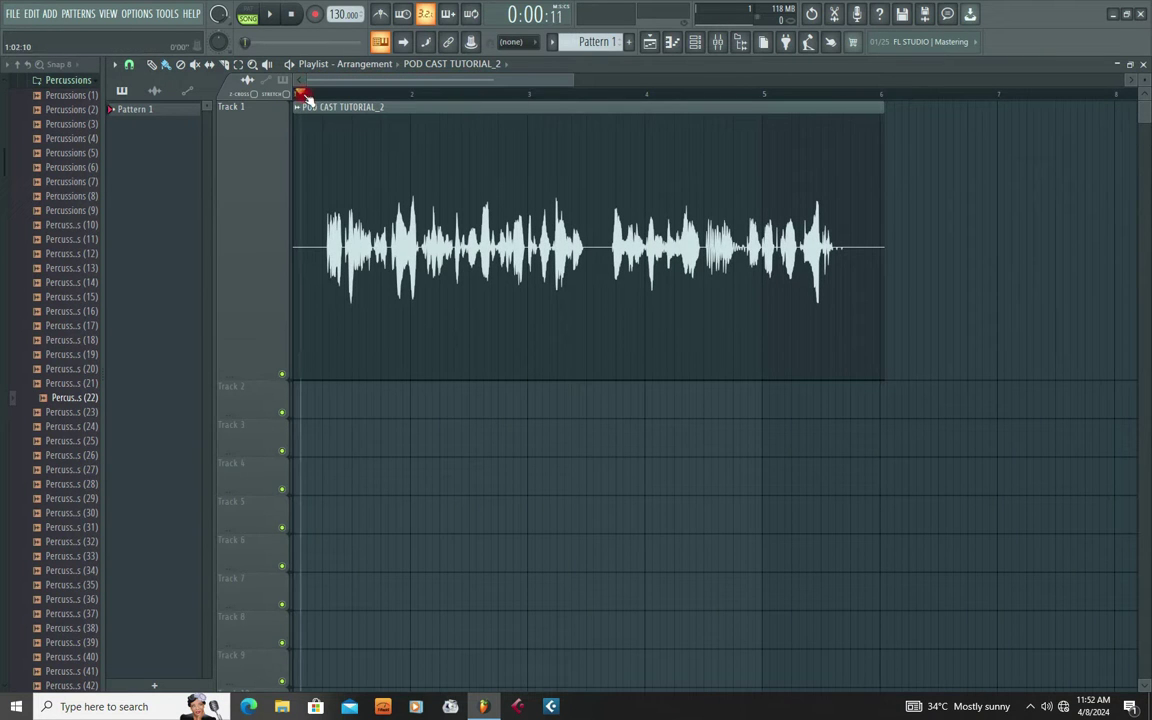
{"action": "key", "text": "space"}
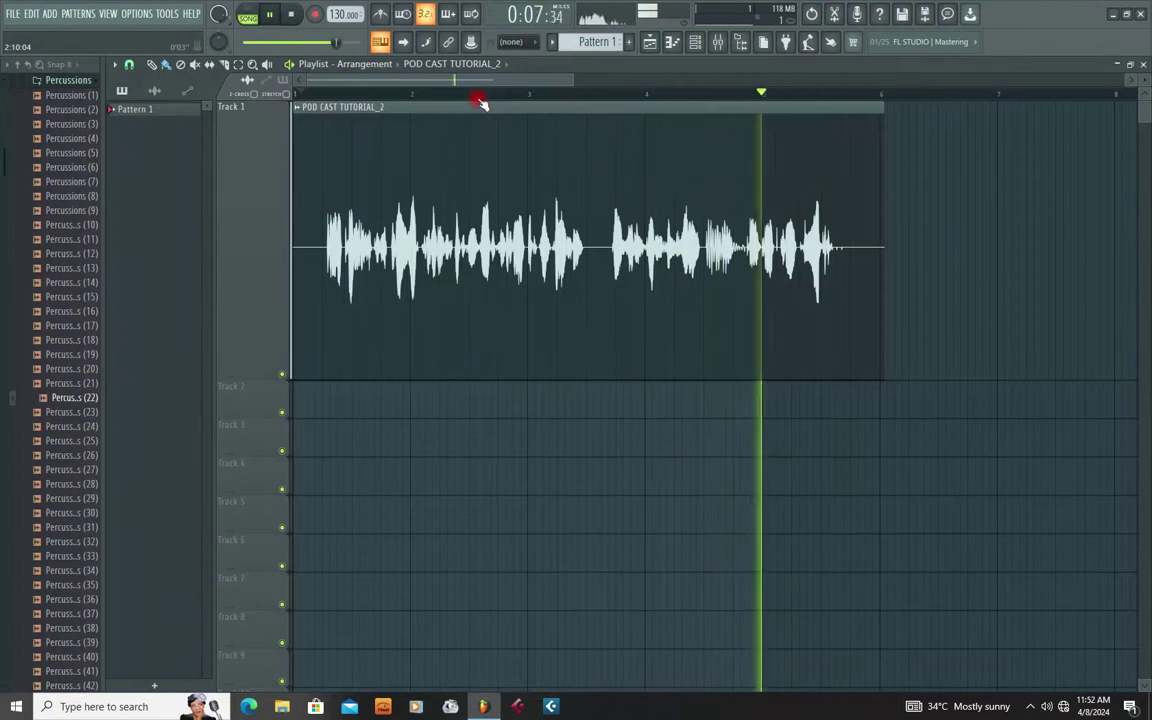
{"action": "key", "text": "space"}
{"action": "left_click", "coordinate": [1144, 66]}
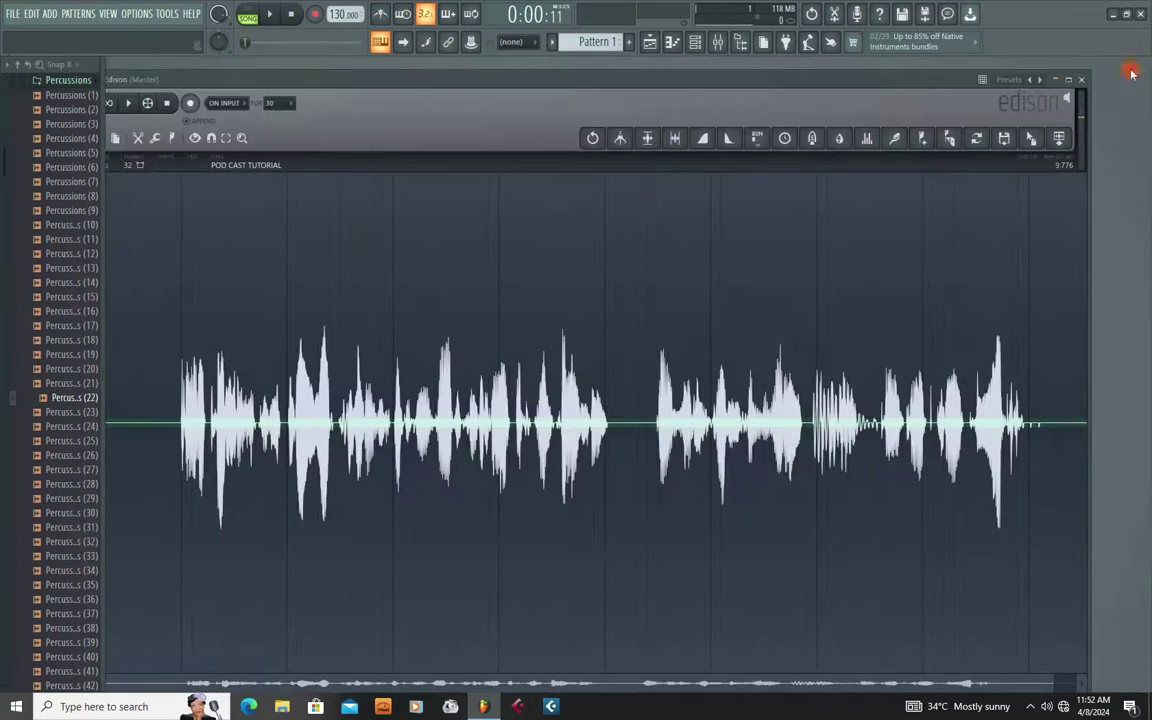
Close Edison and bring up the mixer together with a floating, undocked playlist window on the workspace.
{"action": "left_click", "coordinate": [1081, 79]}
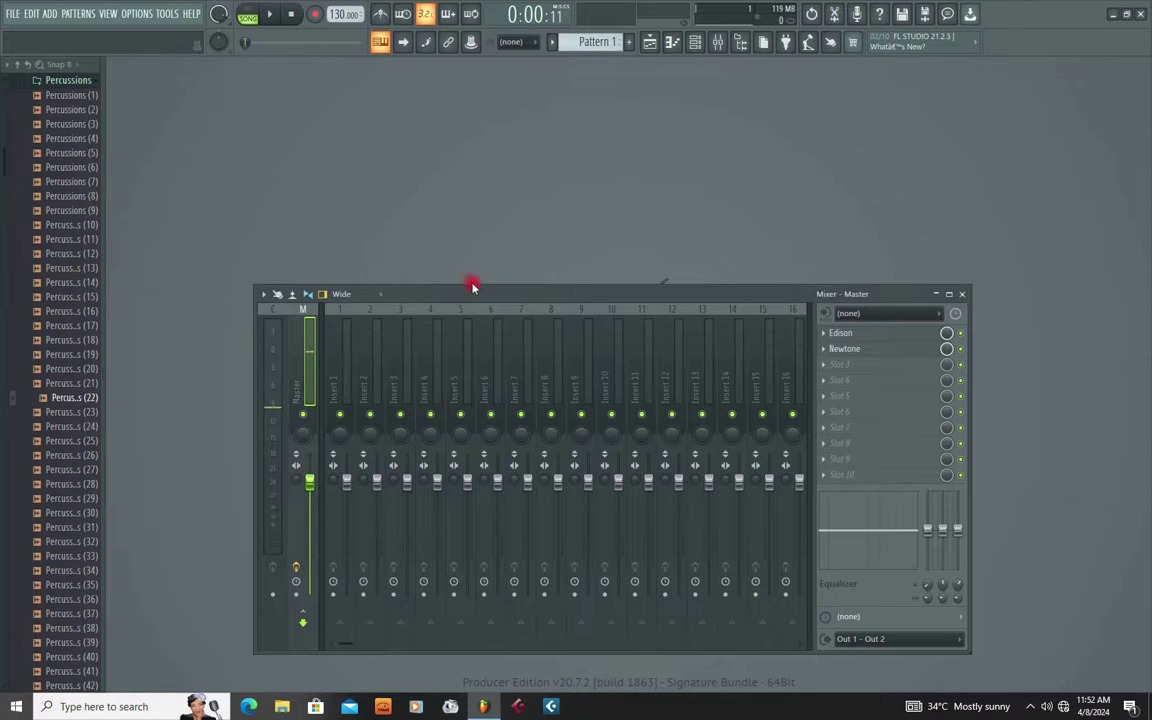
{"action": "left_click_drag", "start_coordinate": [473, 287], "coordinate": [509, 211]}
{"action": "left_click", "coordinate": [649, 42]}
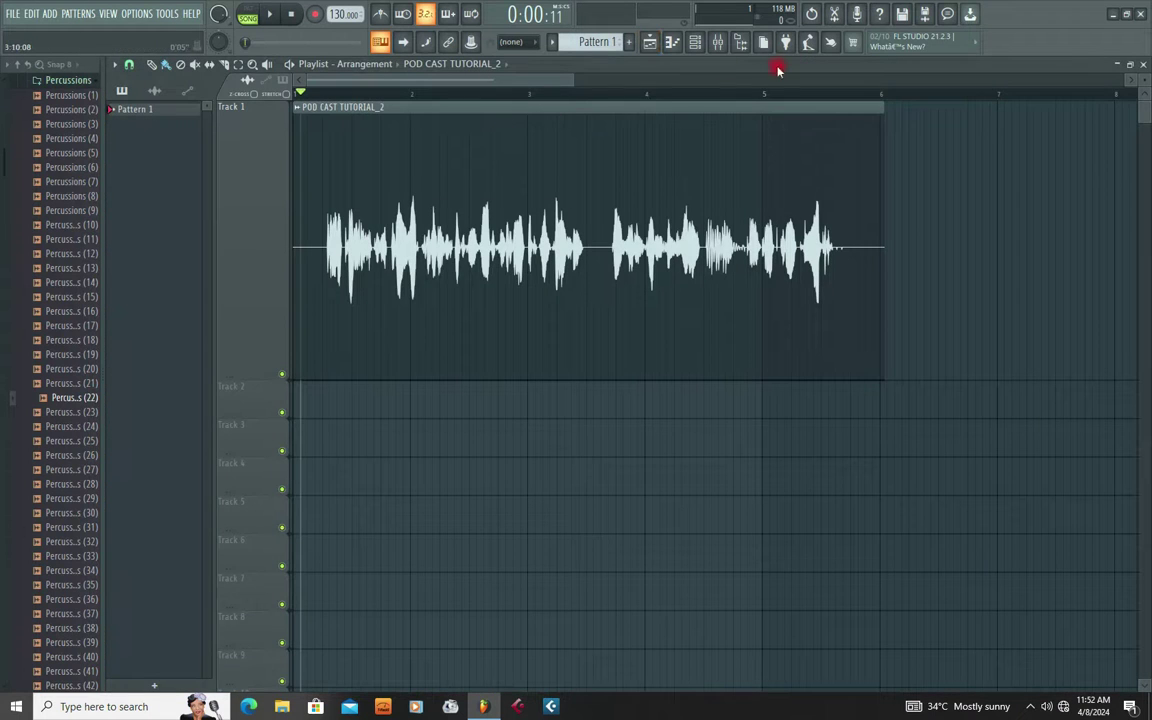
{"action": "double_click", "coordinate": [784, 66]}
{"action": "left_click_drag", "start_coordinate": [684, 127], "coordinate": [1034, 154]}
{"action": "left_click", "coordinate": [496, 229]}
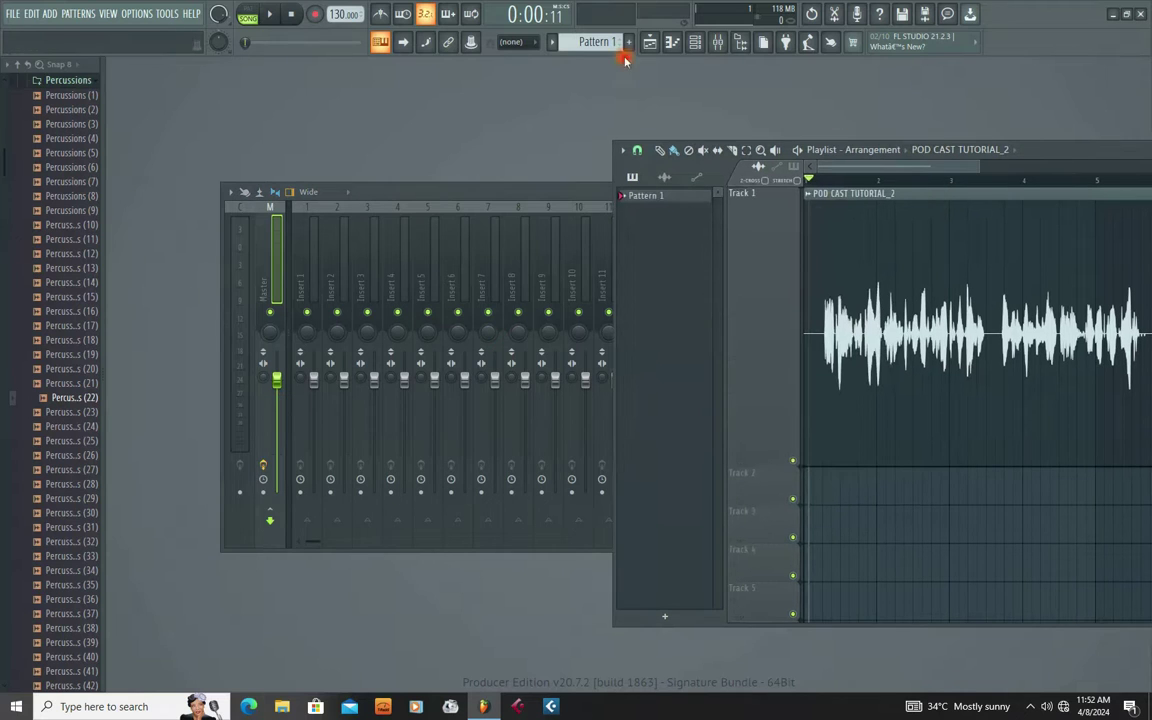
Route the POD CAST TUTORIAL_2 channel in the channel rack to mixer track Insert 2.
{"action": "left_click", "coordinate": [695, 45]}
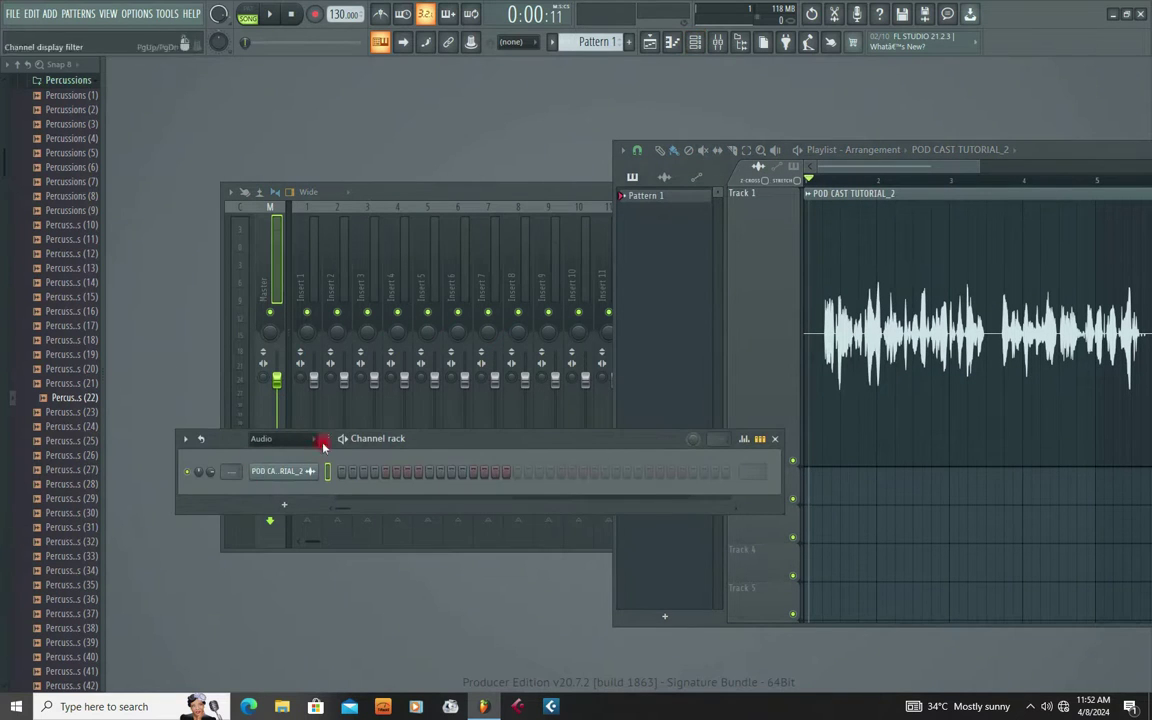
{"action": "left_click", "coordinate": [331, 287]}
{"action": "left_click_drag", "start_coordinate": [490, 196], "coordinate": [513, 104]}
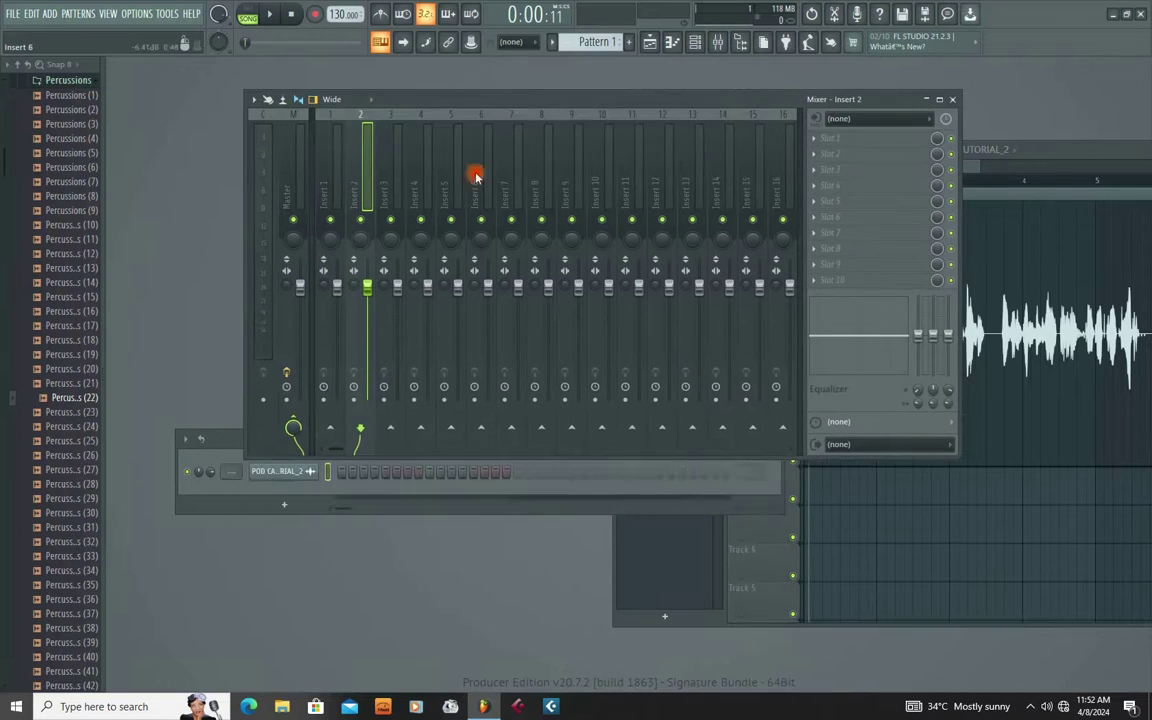
{"action": "left_click", "coordinate": [225, 445]}
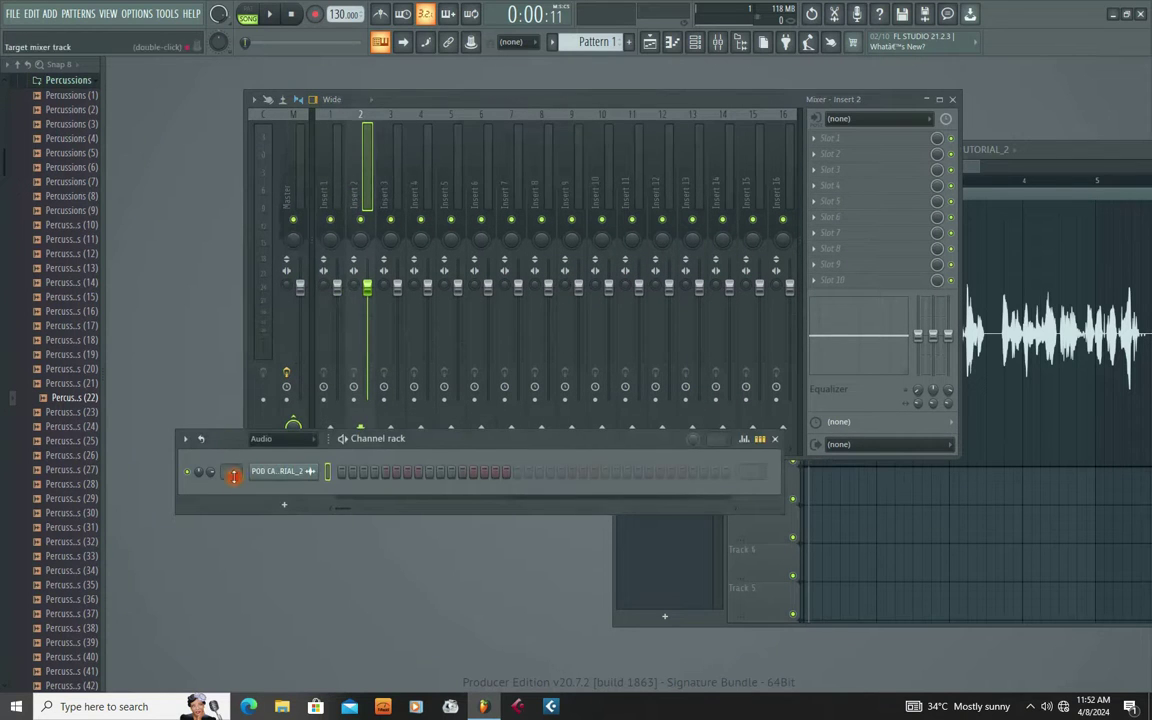
{"action": "left_click", "coordinate": [355, 195]}
{"action": "left_click_drag", "start_coordinate": [417, 97], "coordinate": [414, 102]}
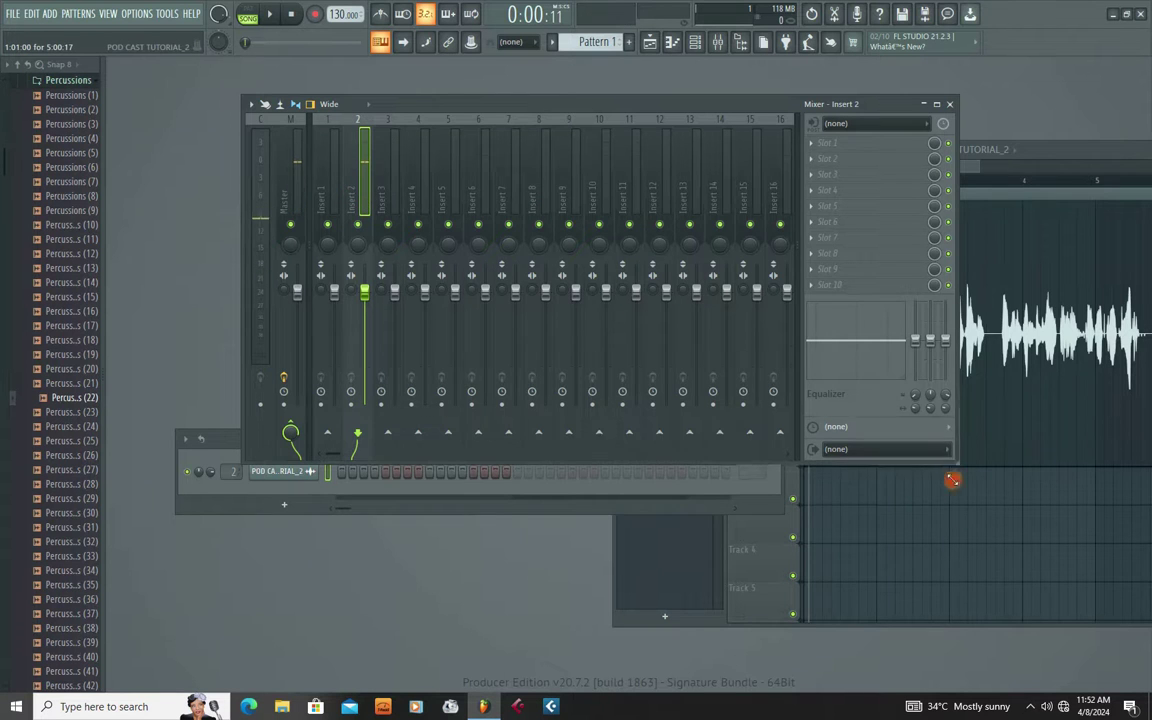
Resize the mixer and arrange it beside the playlist so the Insert 2 effect slots and the clip are both visible.
{"action": "left_click_drag", "start_coordinate": [952, 481], "coordinate": [841, 512]}
{"action": "left_click_drag", "start_coordinate": [530, 119], "coordinate": [496, 112]}
{"action": "left_click_drag", "start_coordinate": [966, 141], "coordinate": [877, 167]}
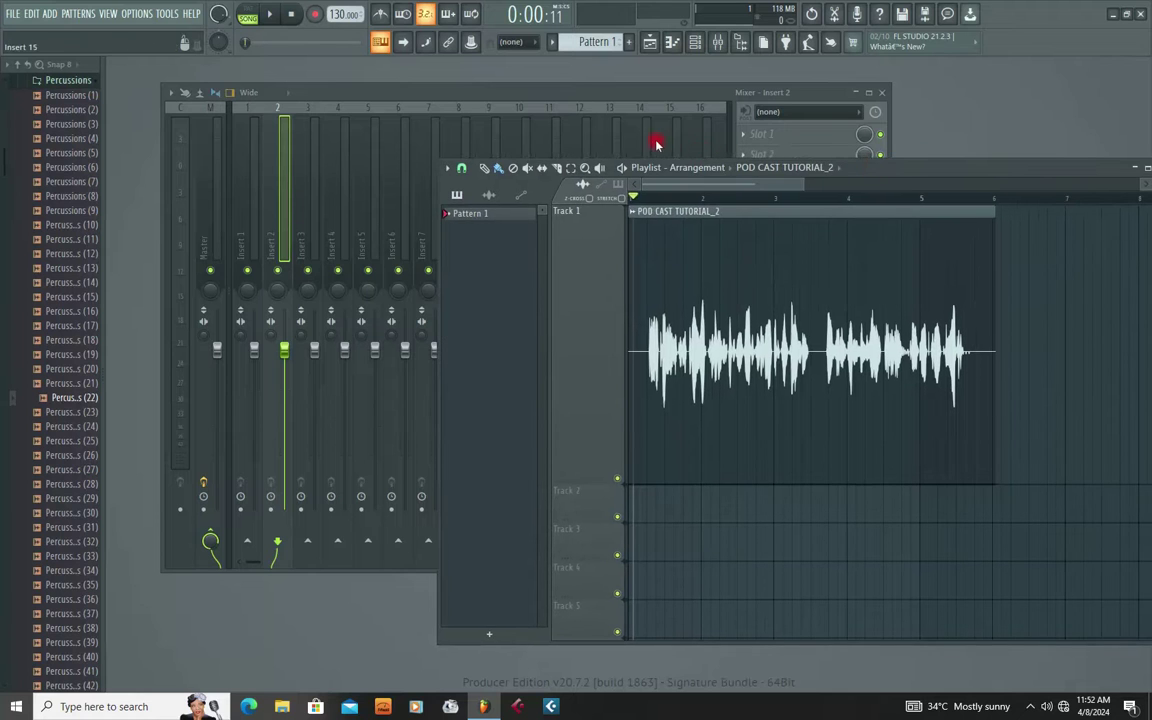
{"action": "left_click_drag", "start_coordinate": [594, 83], "coordinate": [545, 62]}
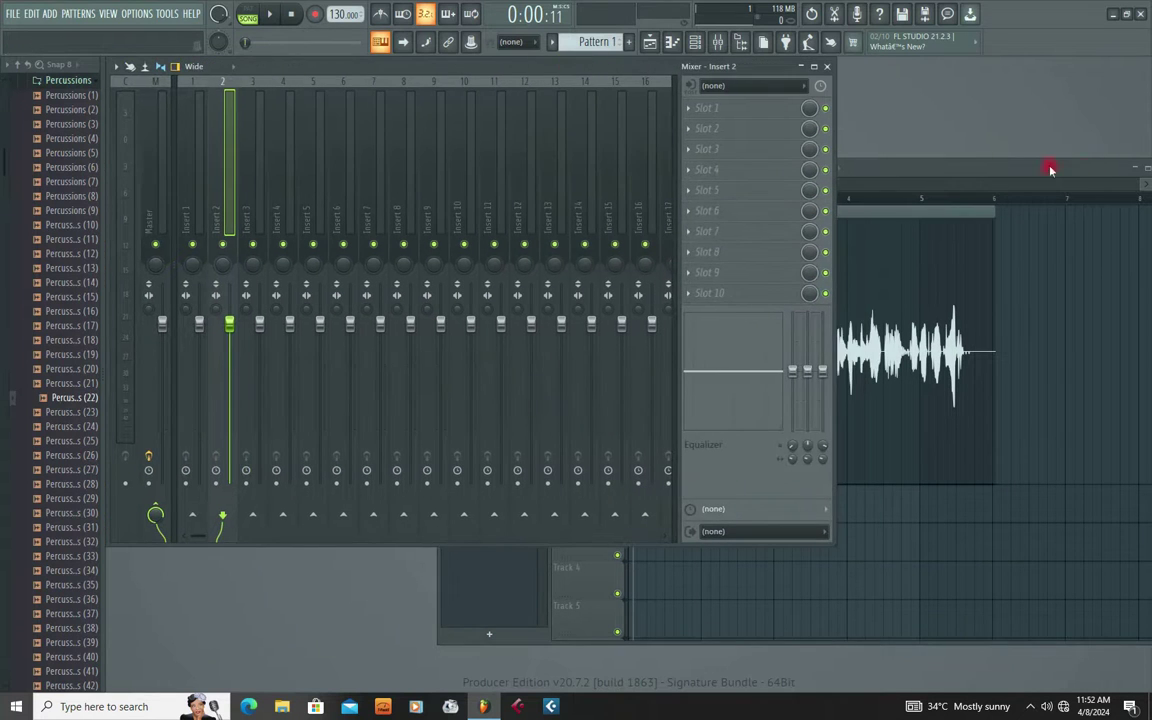
{"action": "left_click_drag", "start_coordinate": [921, 172], "coordinate": [1071, 170]}
{"action": "left_click_drag", "start_coordinate": [635, 69], "coordinate": [595, 95]}
{"action": "left_click_drag", "start_coordinate": [815, 572], "coordinate": [330, 162]}
{"action": "left_click_drag", "start_coordinate": [286, 101], "coordinate": [324, 163]}
Load Fruity Parametric EQ 2 in slot 1 of Insert 2 and play the podcast clip through it.
{"action": "left_click", "coordinate": [440, 192]}
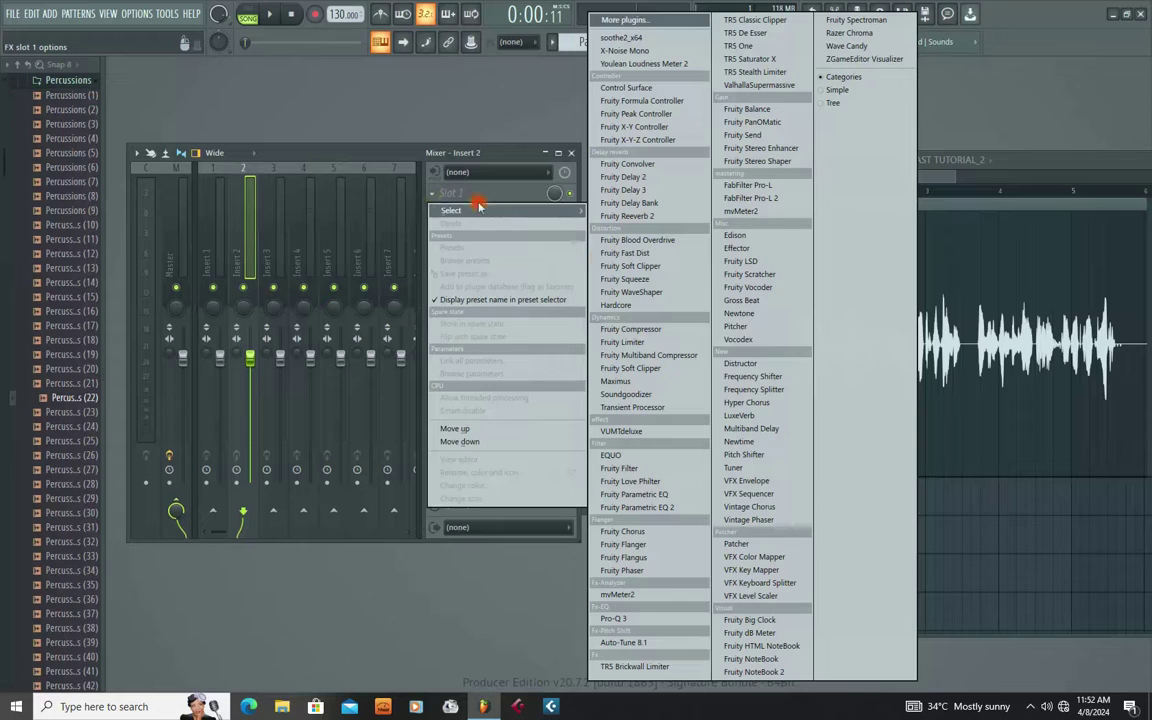
{"action": "left_click", "coordinate": [659, 512]}
{"action": "key", "text": "space"}
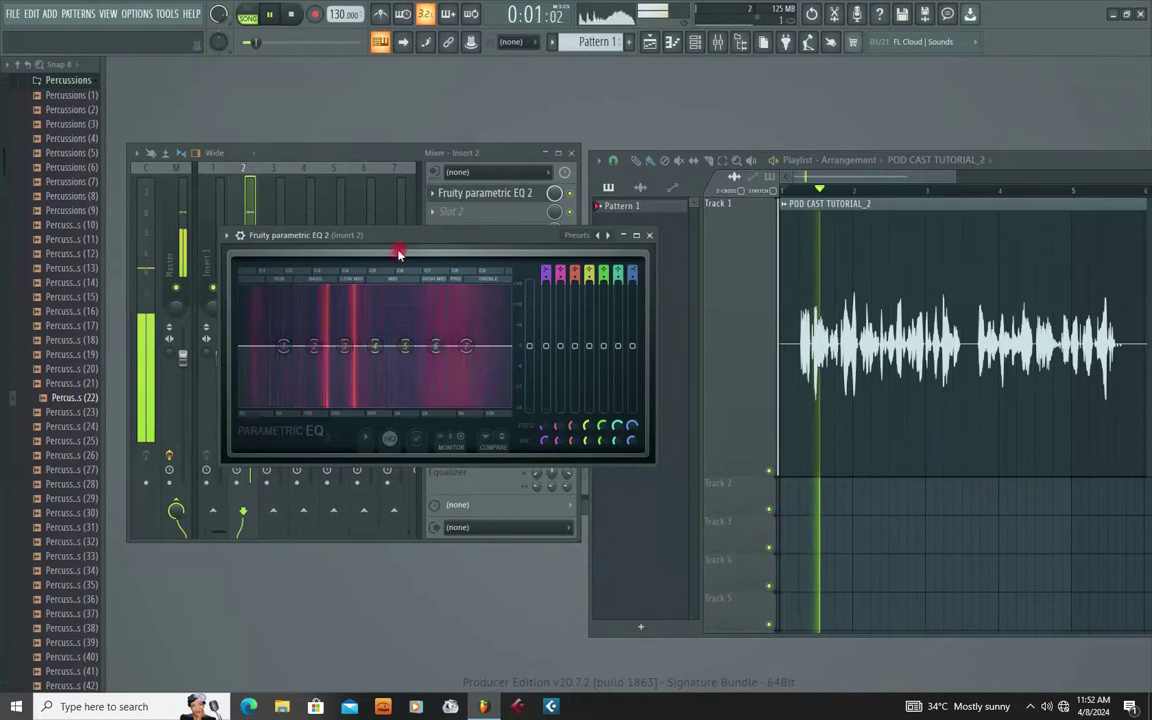
{"action": "left_click_drag", "start_coordinate": [394, 240], "coordinate": [431, 227]}
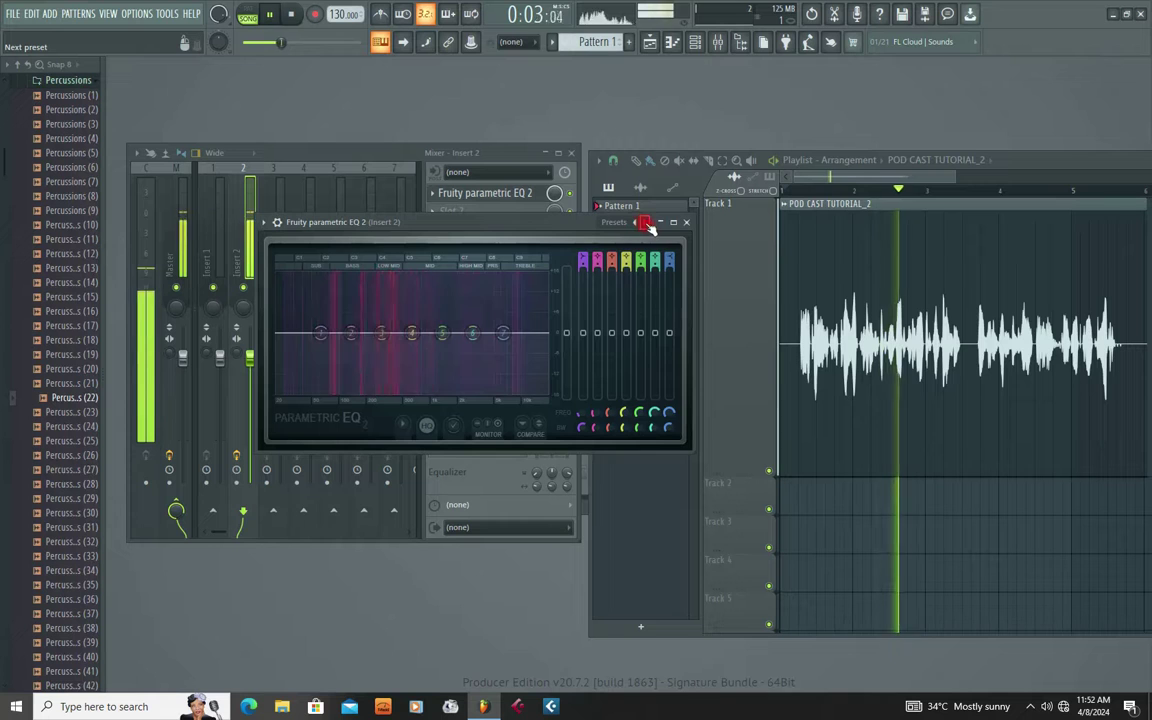
Stop playback and apply the 20Hz + 18kHz cut preset to the Insert 2 equalizer.
{"action": "left_click", "coordinate": [646, 223]}
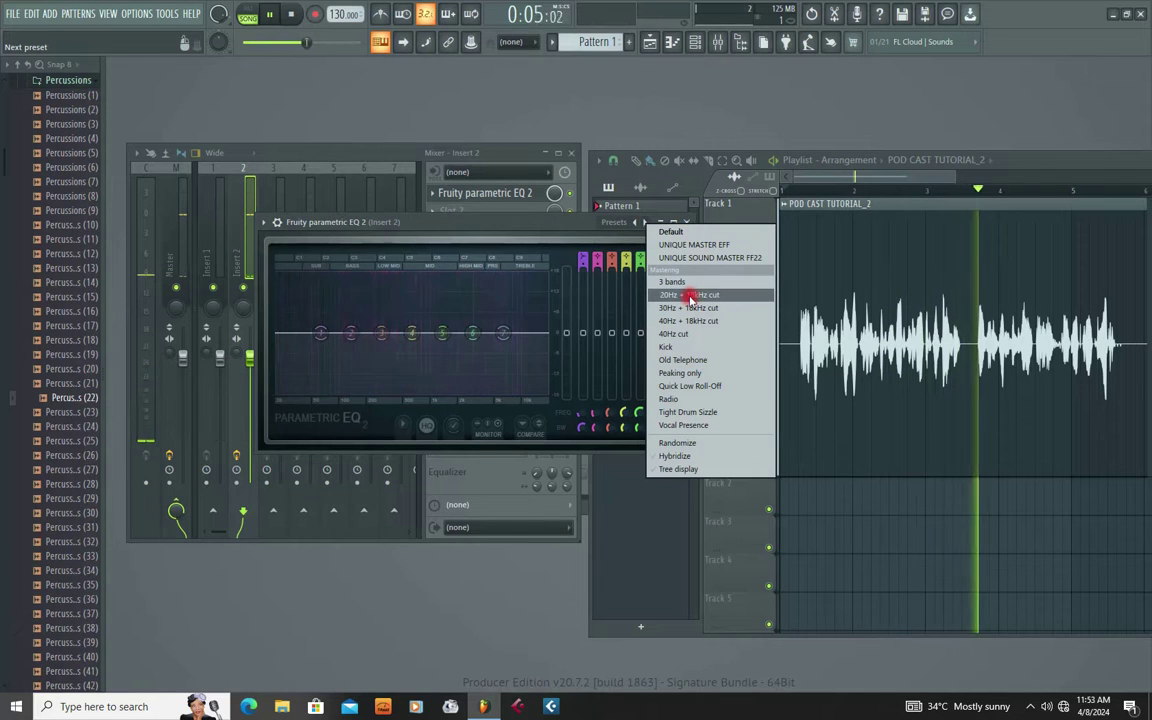
{"action": "left_click", "coordinate": [563, 229]}
{"action": "key", "text": "space"}
{"action": "left_click", "coordinate": [646, 223]}
{"action": "left_click", "coordinate": [670, 295]}
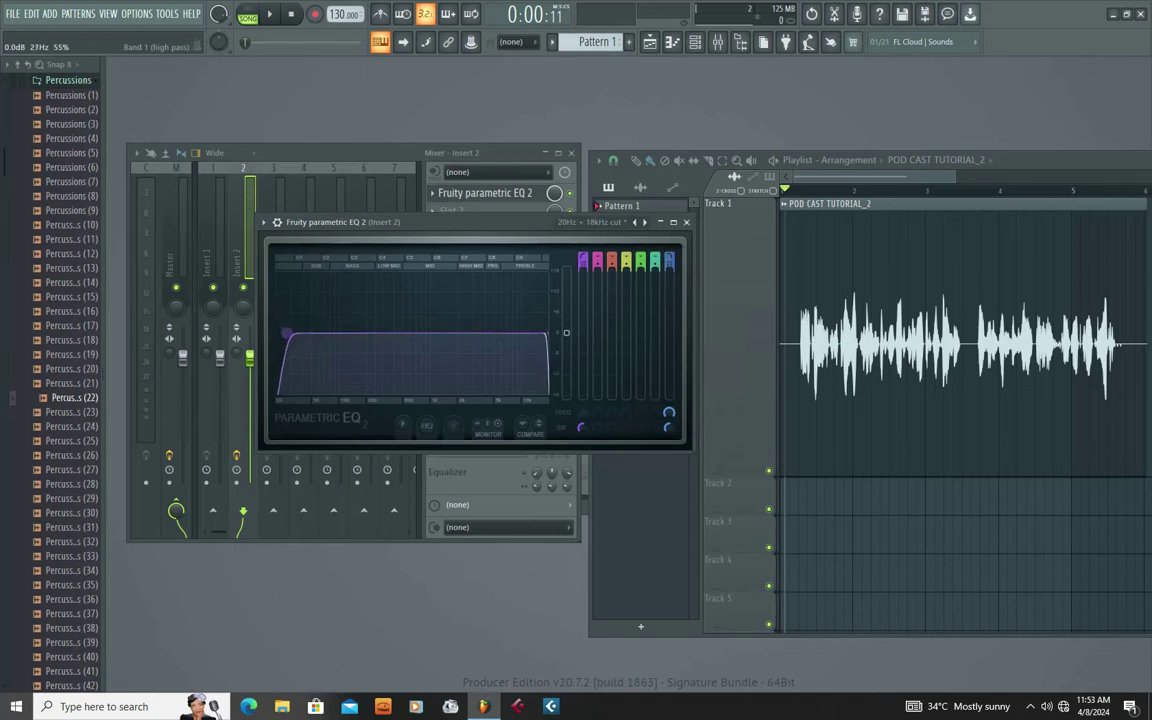
Fine-tune the equalizer's high-pass band, listen to the clip, and close the equalizer window.
{"action": "mouse_move", "coordinate": [295, 338]}
{"action": "left_mouse_down"}
{"action": "mouse_move", "coordinate": [395, 336]}
{"action": "mouse_move", "coordinate": [291, 334]}
{"action": "left_mouse_up"}
{"action": "key", "text": "space"}
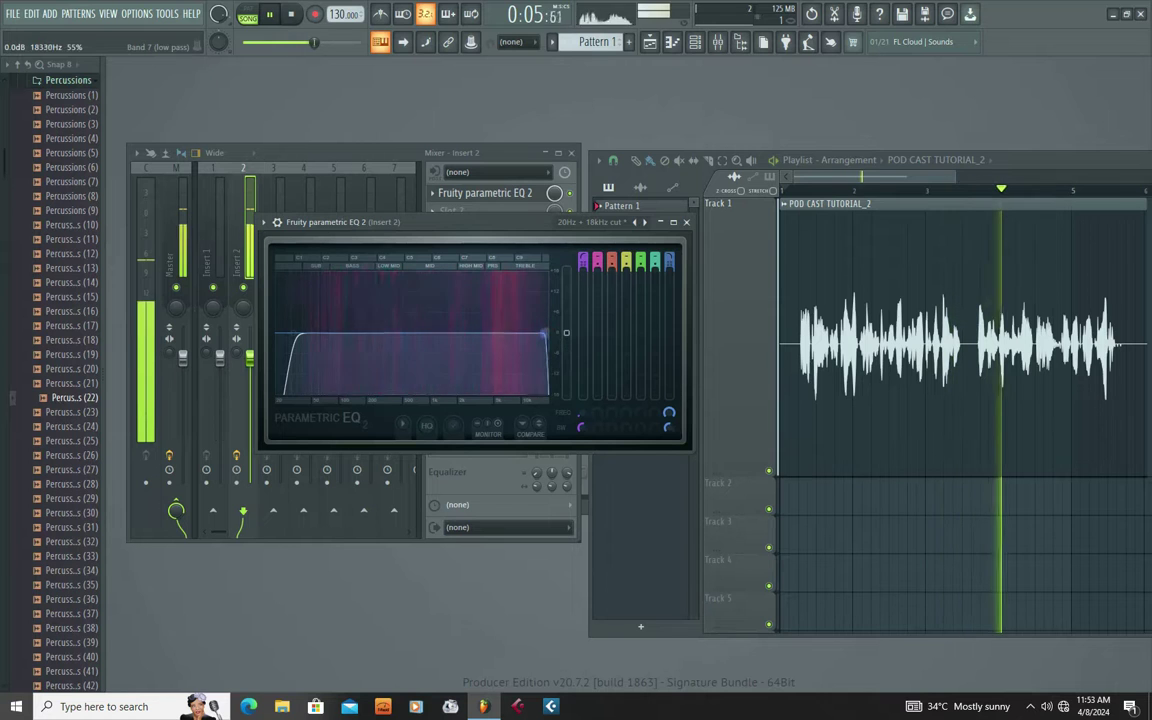
{"action": "left_click", "coordinate": [688, 224]}
{"action": "key", "text": "space"}
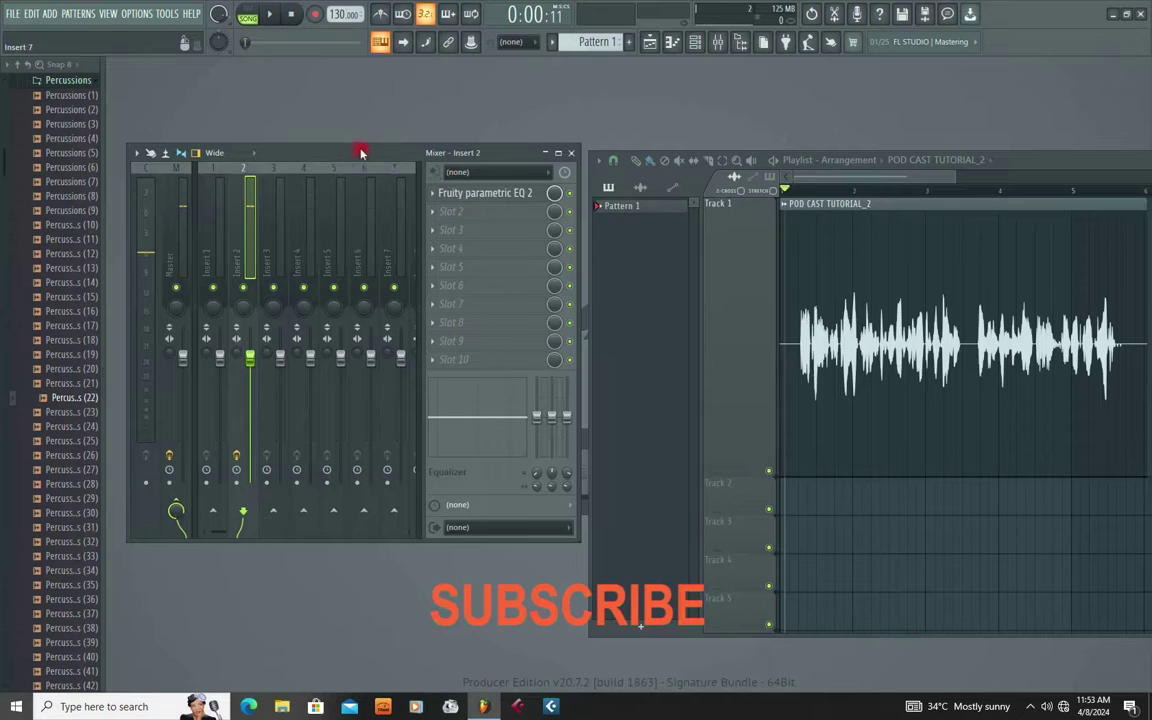
Reopen the Insert 2 equalizer and set its high-pass cutoff to about 29 Hz during playback of the clip.
{"action": "left_click_drag", "start_coordinate": [362, 150], "coordinate": [420, 155]}
{"action": "left_click", "coordinate": [527, 193]}
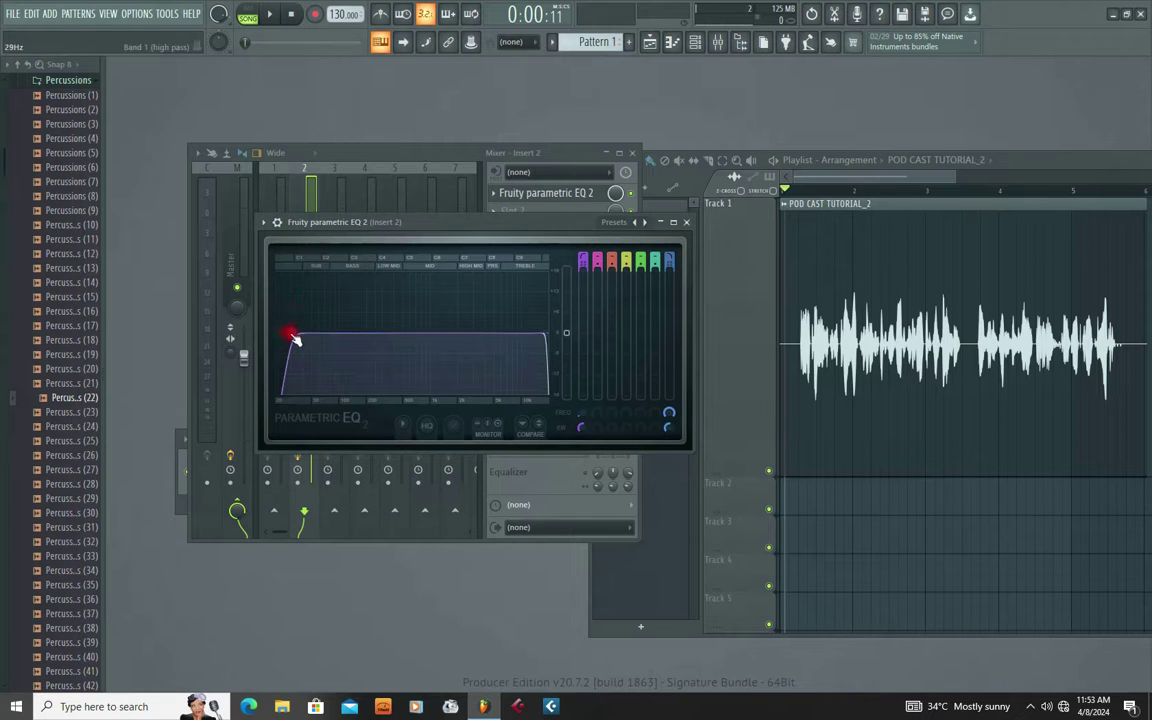
{"action": "left_click_drag", "start_coordinate": [435, 224], "coordinate": [518, 208]}
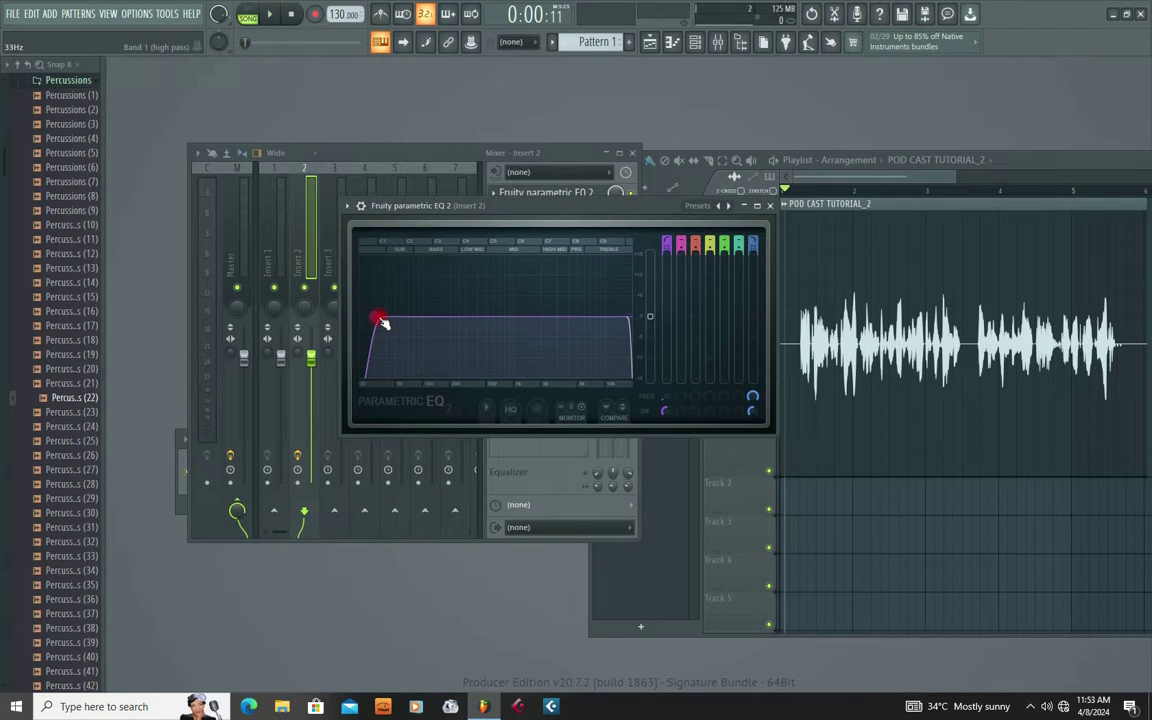
{"action": "key", "text": "space"}
{"action": "left_click_drag", "start_coordinate": [380, 322], "coordinate": [378, 322]}
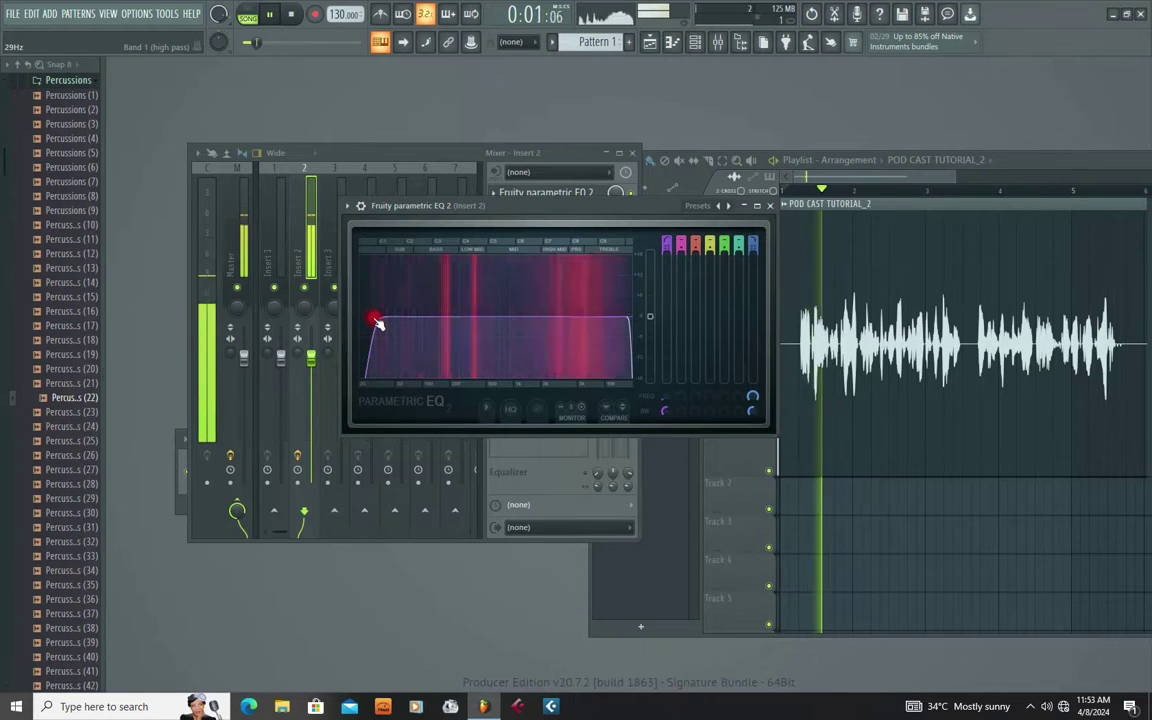
{"action": "key", "text": "space"}
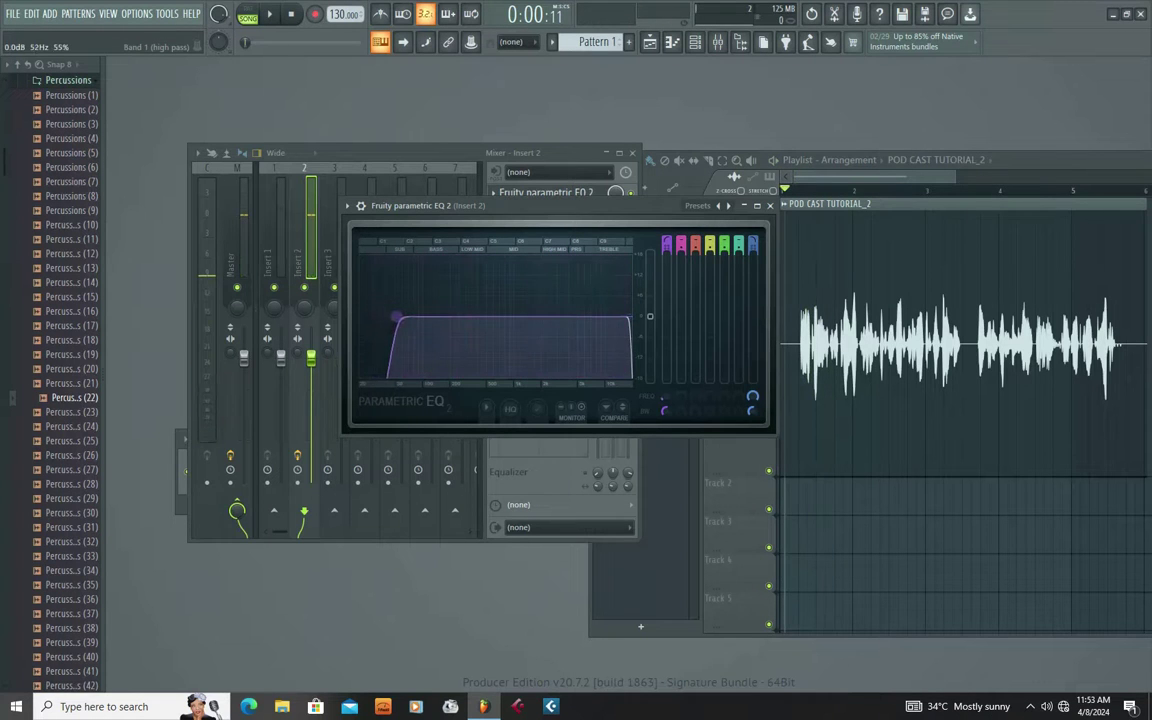
Readjust the high-pass cutoff at the low end of the spectrum, listen to the clip, and close the equalizer.
{"action": "left_click_drag", "start_coordinate": [409, 322], "coordinate": [378, 318]}
{"action": "key", "text": "space"}
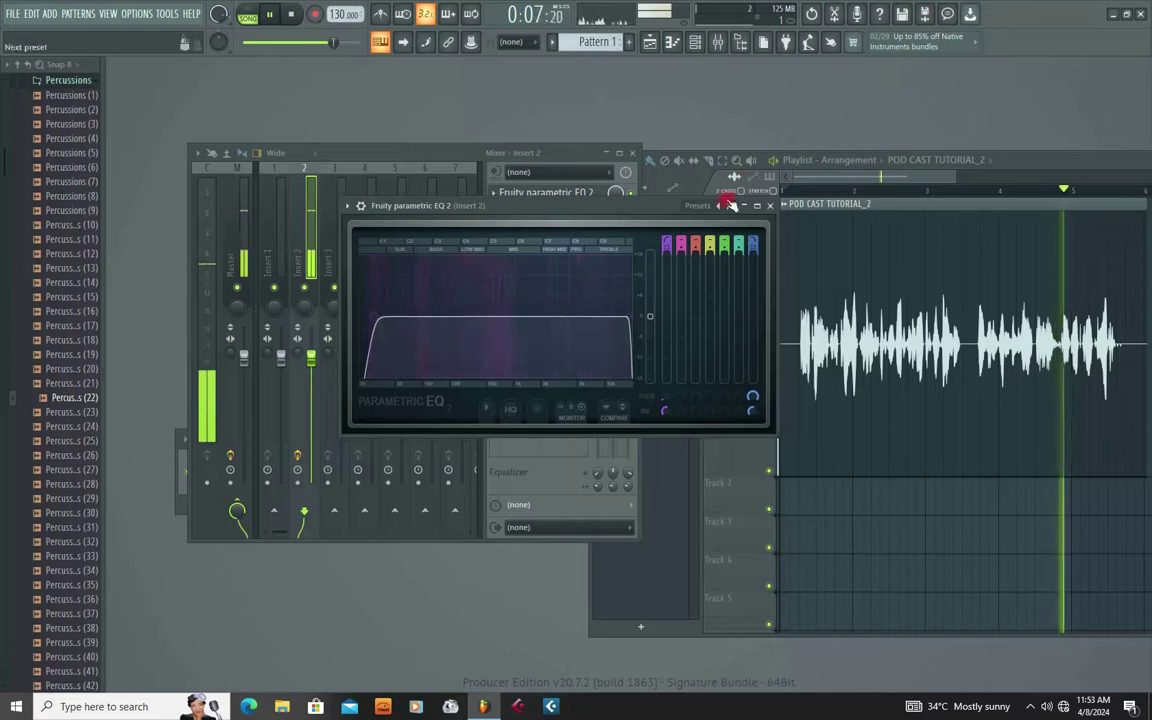
{"action": "mouse_move", "coordinate": [378, 318]}
{"action": "left_mouse_down"}
{"action": "mouse_move", "coordinate": [391, 317]}
{"action": "mouse_move", "coordinate": [381, 316]}
{"action": "left_mouse_up"}
{"action": "key", "text": "space"}
{"action": "left_click", "coordinate": [770, 206]}
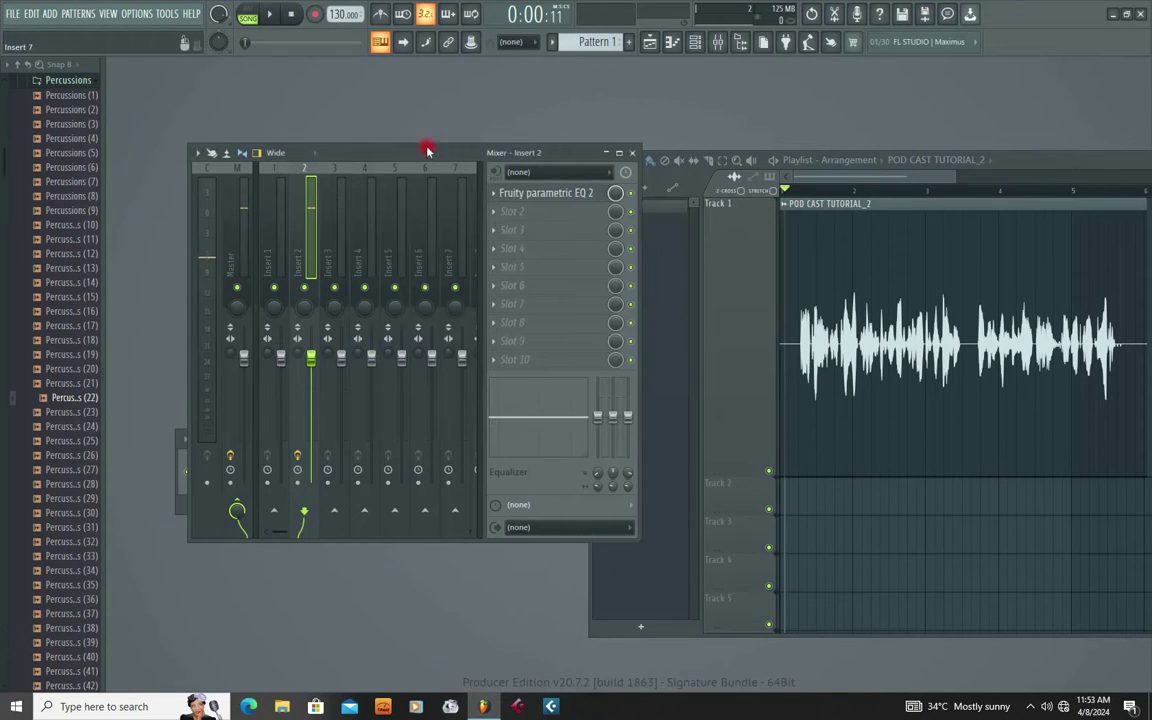
Reposition the mixer and playlist windows so the Insert 2 effect slots are accessible next to the clip.
{"action": "left_click_drag", "start_coordinate": [427, 150], "coordinate": [358, 152]}
{"action": "left_click_drag", "start_coordinate": [930, 150], "coordinate": [799, 122]}
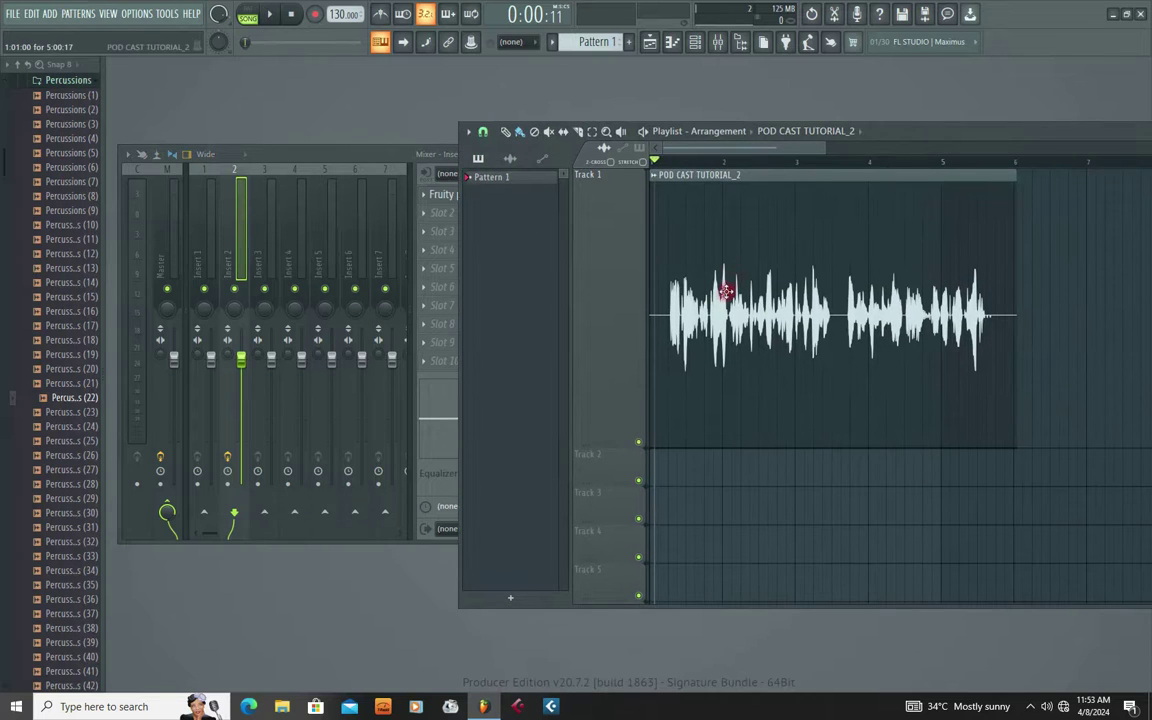
{"action": "left_click_drag", "start_coordinate": [954, 133], "coordinate": [1113, 128]}
{"action": "left_click_drag", "start_coordinate": [368, 150], "coordinate": [530, 143]}
Try Fruity Compressor in slot 2 of Insert 2, then close its window.
{"action": "left_click", "coordinate": [591, 207]}
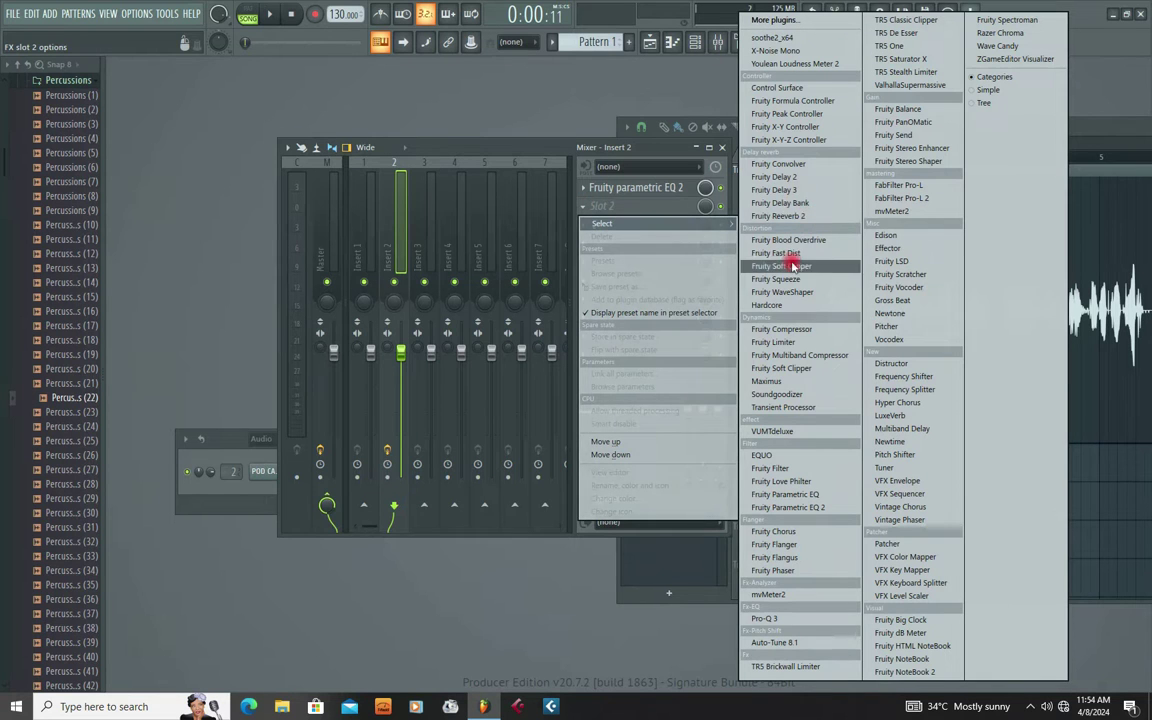
{"action": "left_click", "coordinate": [790, 330]}
{"action": "left_click_drag", "start_coordinate": [390, 252], "coordinate": [474, 250]}
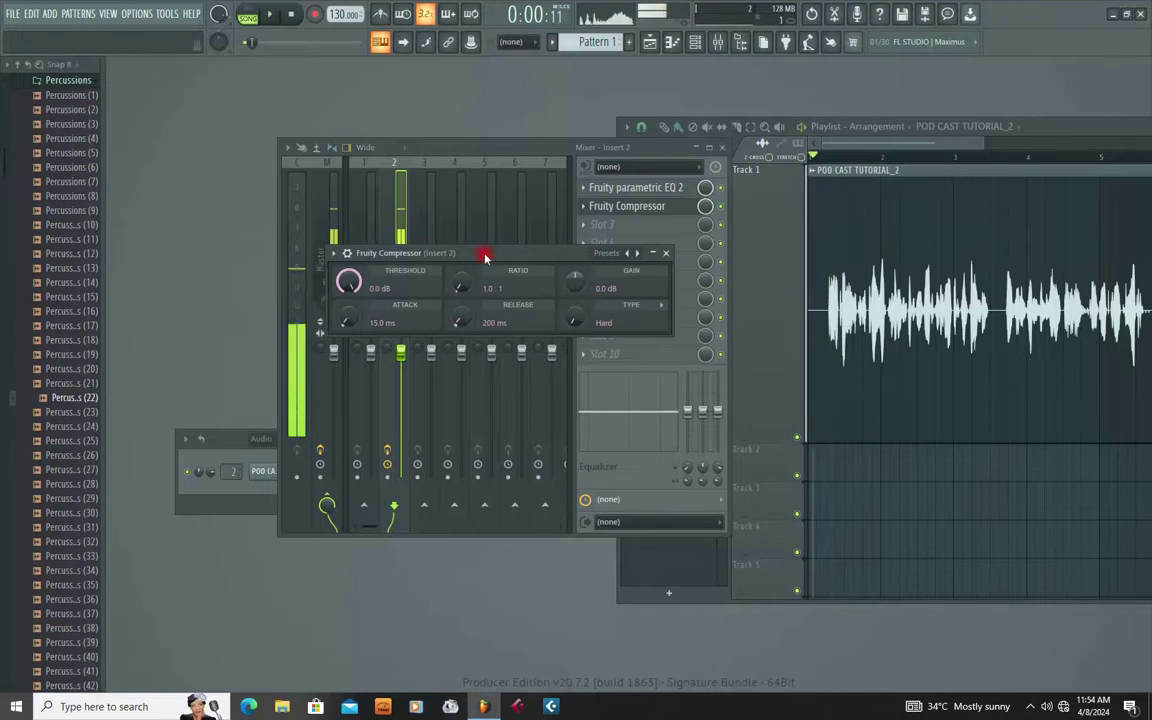
{"action": "left_click", "coordinate": [664, 253]}
Replace the effect in slot 2 of Insert 2 with Fruity Limiter.
{"action": "left_click", "coordinate": [596, 205]}
{"action": "left_click", "coordinate": [585, 208]}
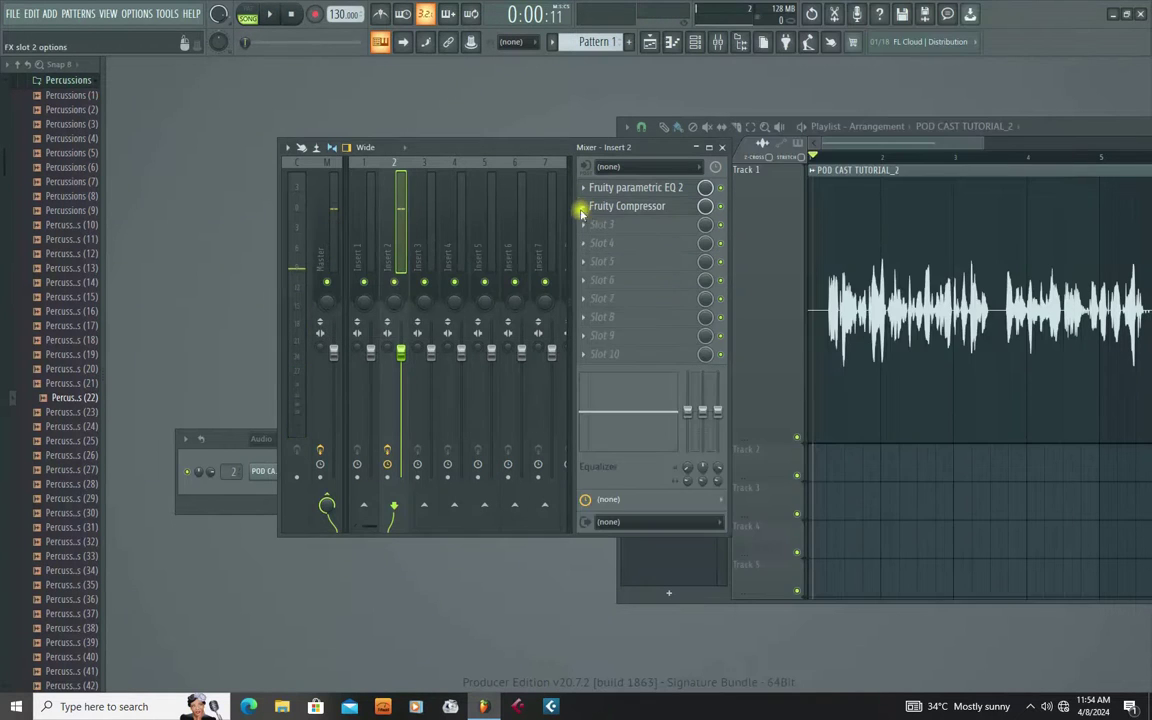
{"action": "left_click", "coordinate": [590, 208]}
{"action": "mouse_move", "coordinate": [612, 224]}
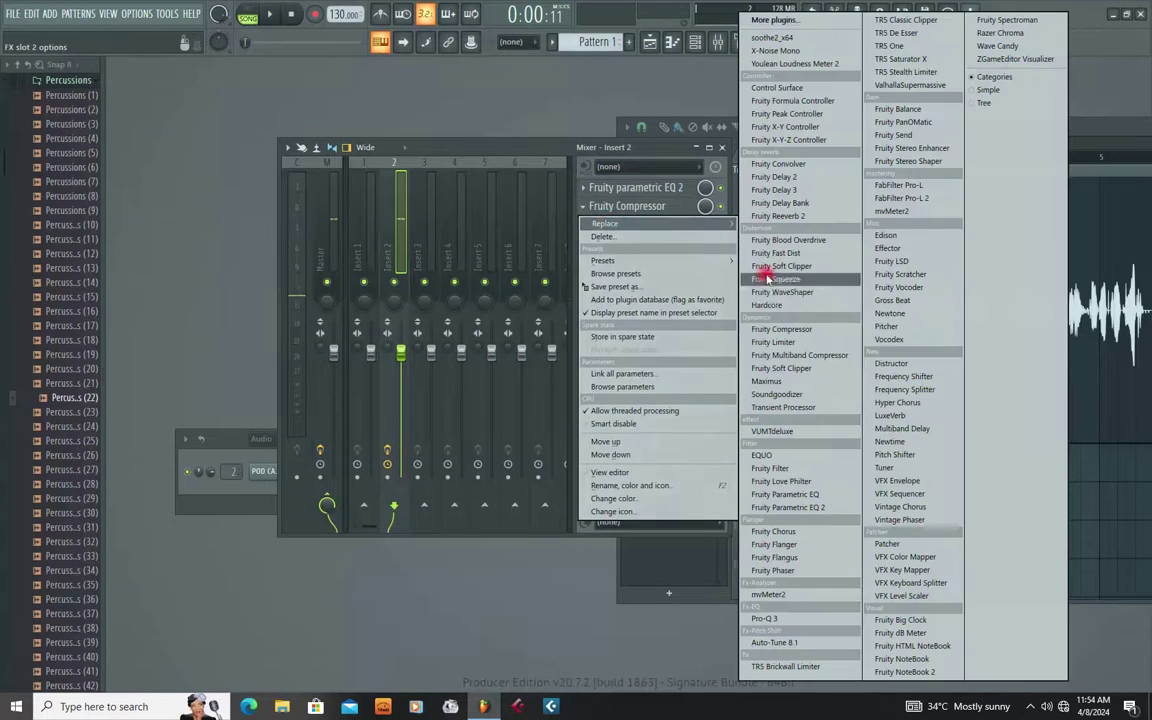
{"action": "left_click", "coordinate": [788, 342]}
{"action": "left_click_drag", "start_coordinate": [555, 256], "coordinate": [548, 283]}
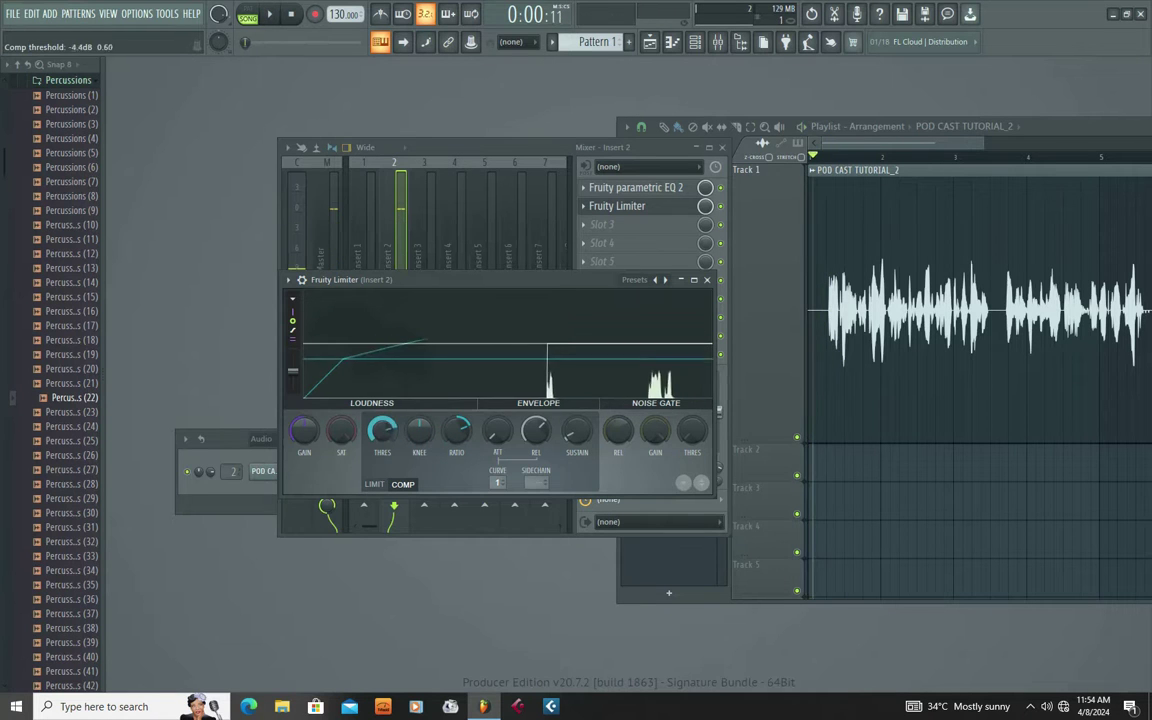
Lower Fruity Limiter's compression threshold to about -16 dB, playing the clip to judge the result.
{"action": "key", "text": "space"}
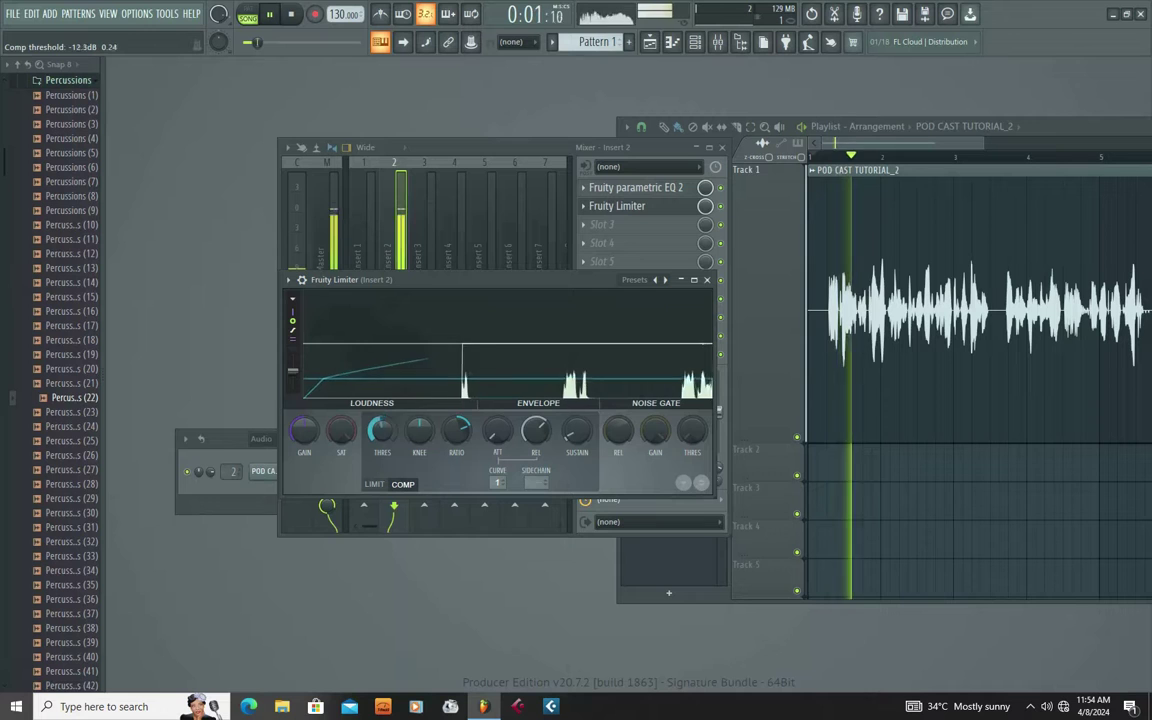
{"action": "left_click_drag", "start_coordinate": [463, 285], "coordinate": [468, 254]}
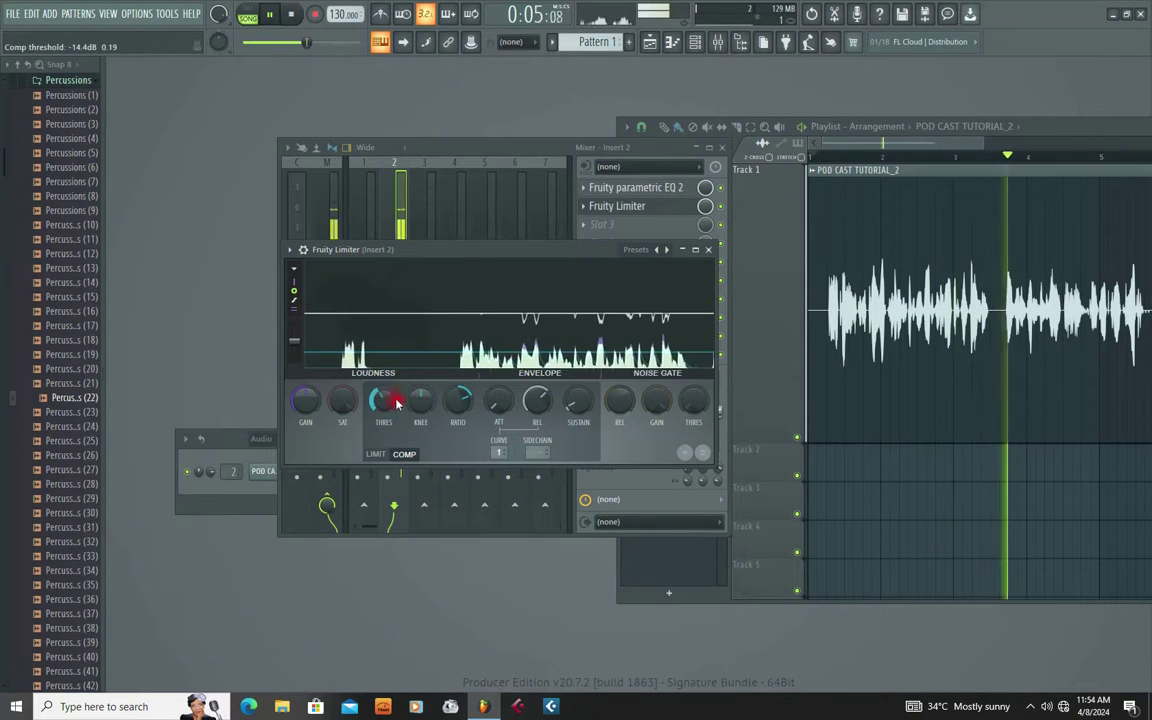
{"action": "scroll", "coordinate": [390, 400], "scroll_direction": "down", "scroll_amount": 2}
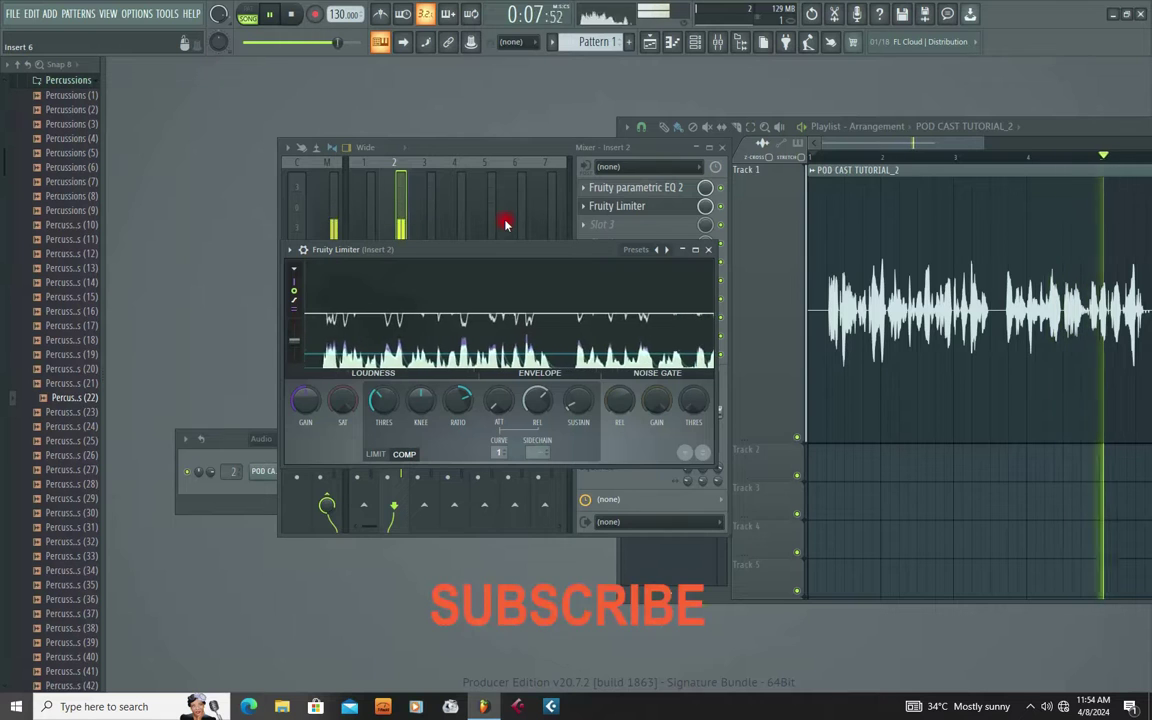
{"action": "left_click_drag", "start_coordinate": [522, 249], "coordinate": [498, 242]}
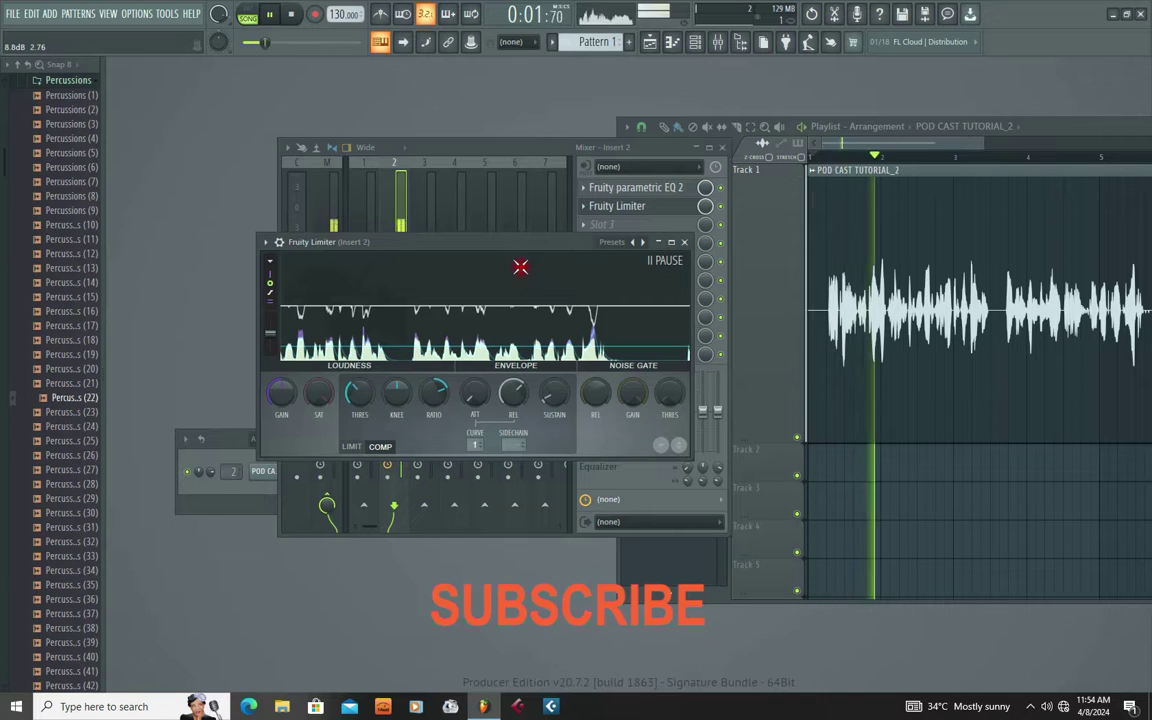
{"action": "key", "text": "space"}
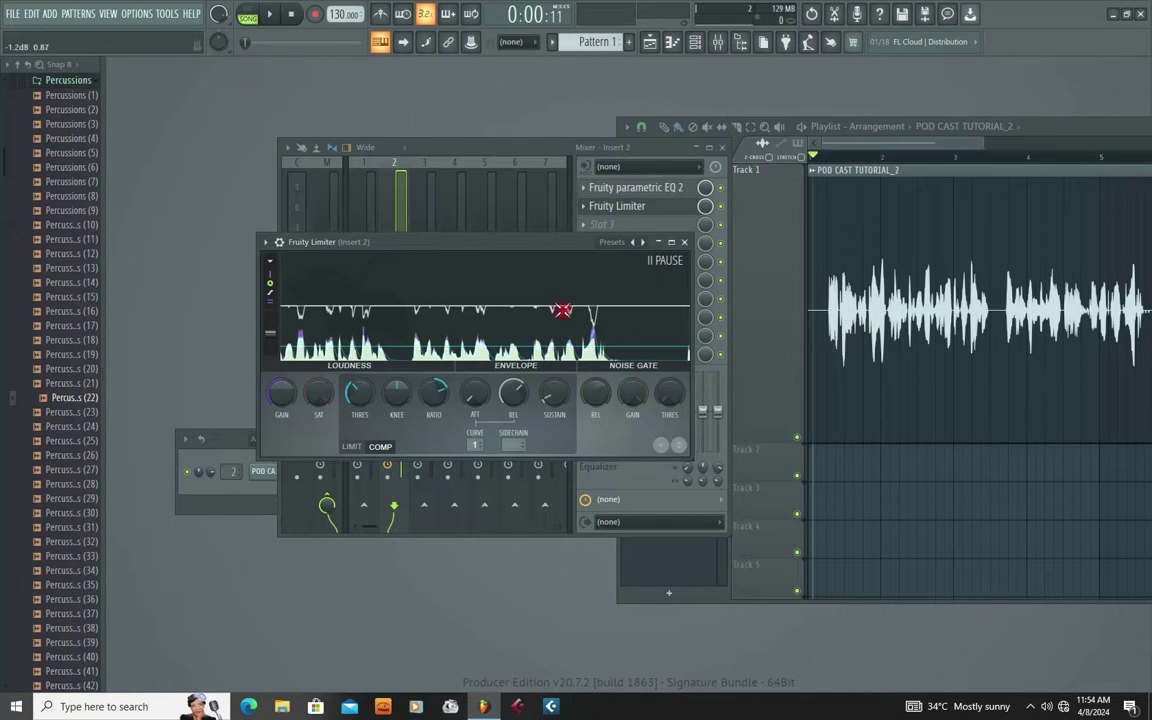
{"action": "left_click_drag", "start_coordinate": [385, 247], "coordinate": [414, 245]}
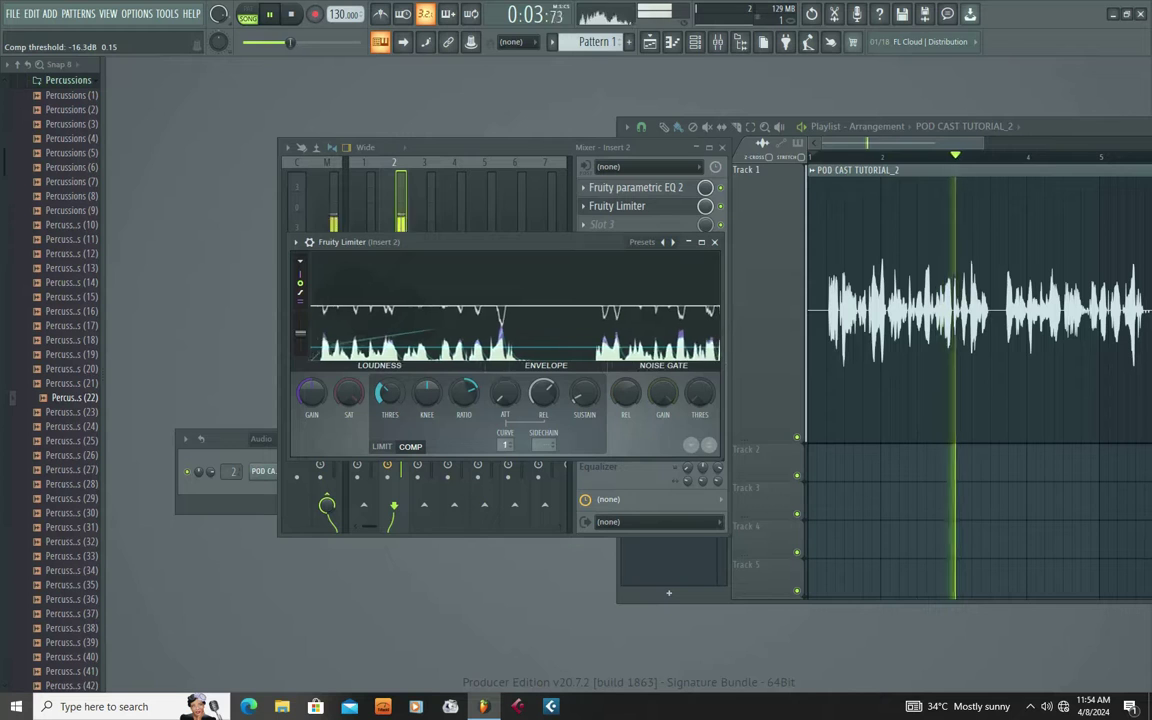
{"action": "scroll", "coordinate": [389, 393], "scroll_direction": "up", "scroll_amount": 1}
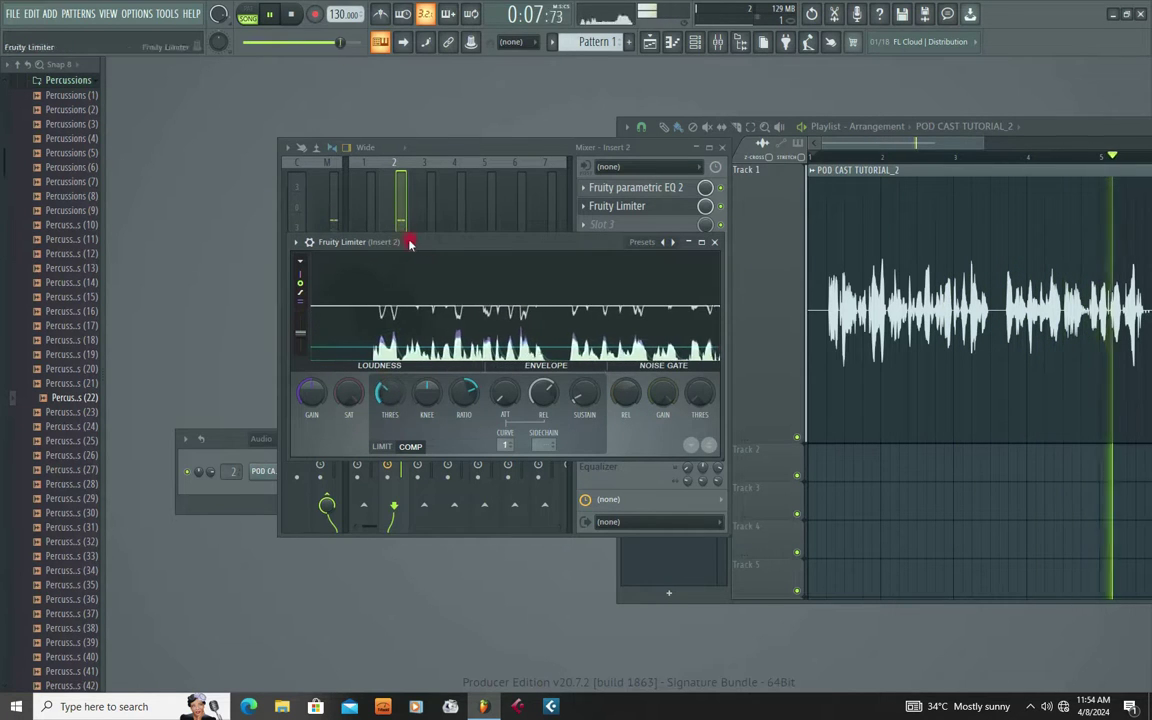
Raise Fruity Limiter's gain to about 2.6 dB, playing the clip to judge the loudness.
{"action": "left_click_drag", "start_coordinate": [431, 245], "coordinate": [432, 224]}
{"action": "key", "text": "space"}
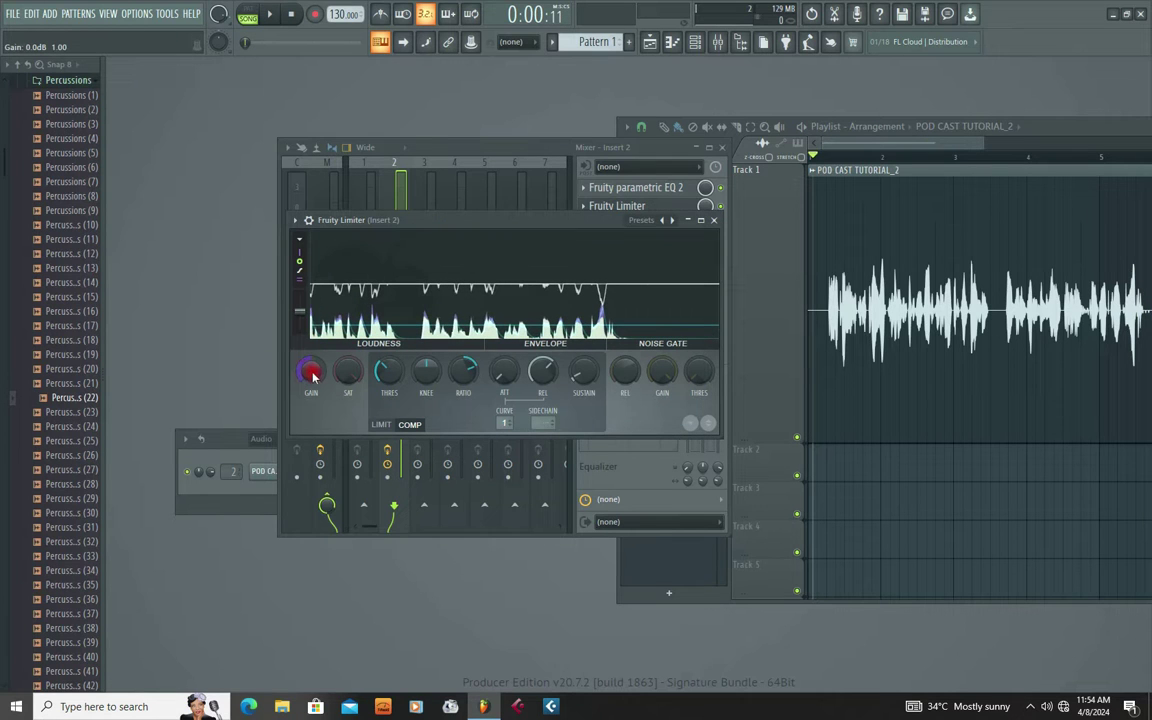
{"action": "scroll", "coordinate": [313, 375], "scroll_direction": "up", "scroll_amount": 3}
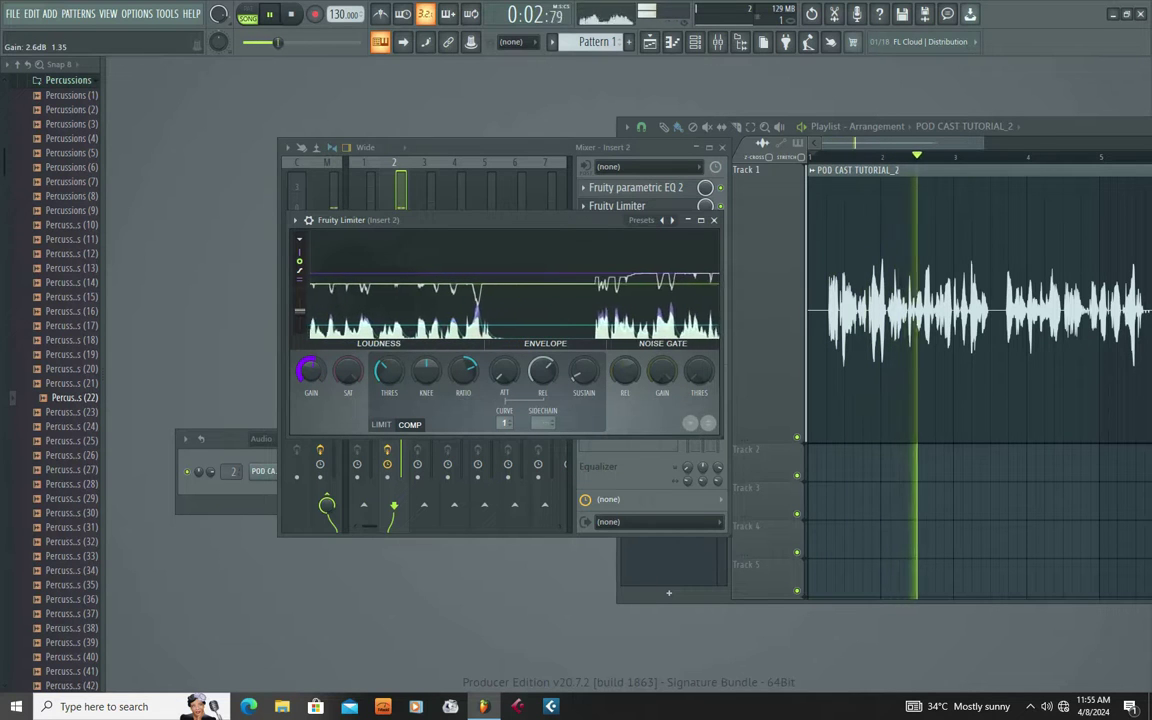
{"action": "left_click_drag", "start_coordinate": [484, 219], "coordinate": [386, 231]}
{"action": "key", "text": "space"}
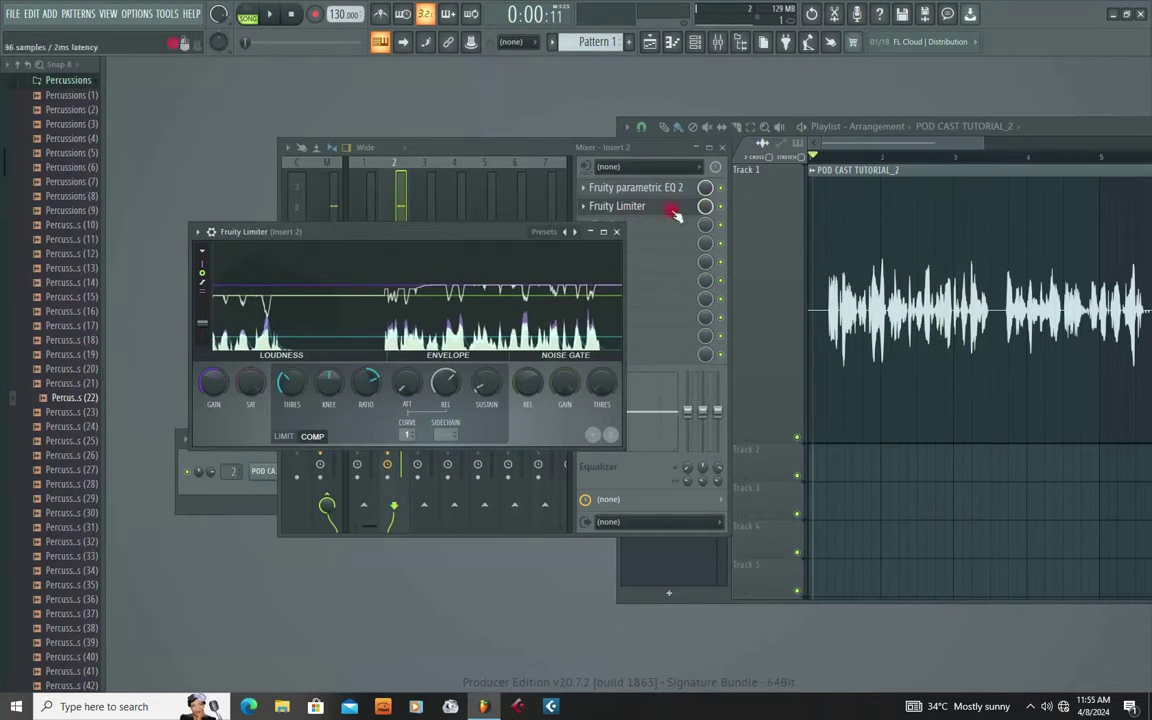
Audition the clip through Fruity Limiter on Insert 2, moving the overlapping windows apart, and close the limiter's window.
{"action": "left_click", "coordinate": [722, 212]}
{"action": "key", "text": "space"}
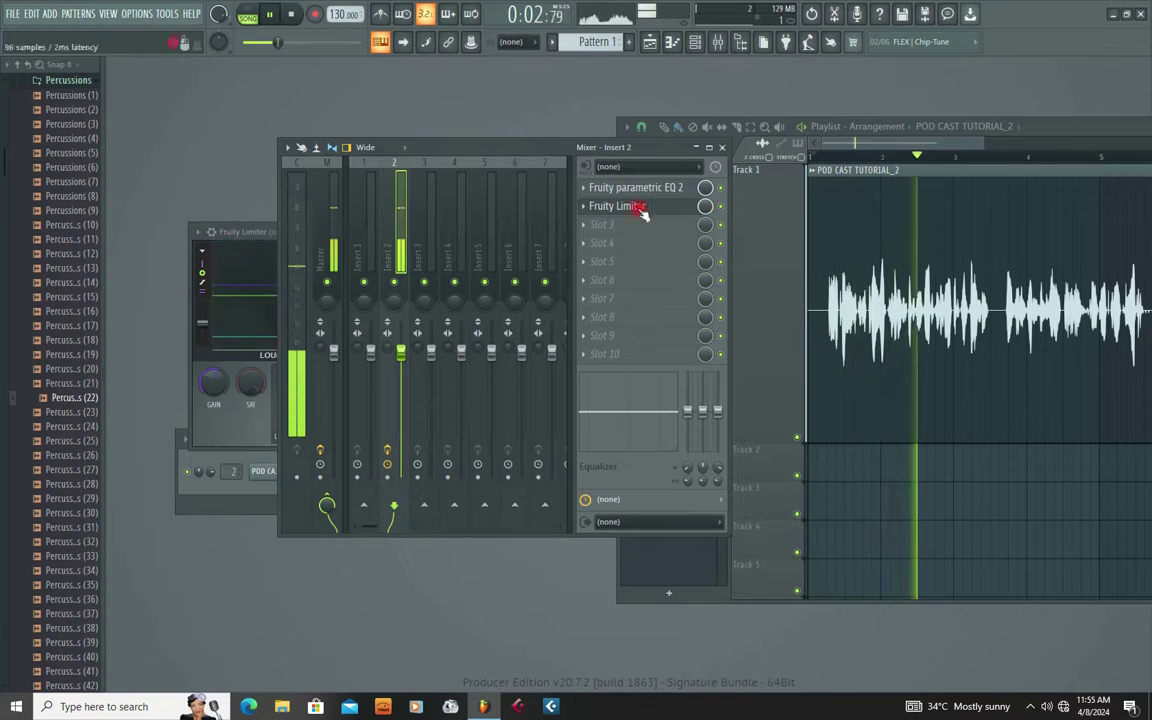
{"action": "left_click_drag", "start_coordinate": [424, 139], "coordinate": [628, 139]}
{"action": "left_click_drag", "start_coordinate": [347, 222], "coordinate": [388, 230]}
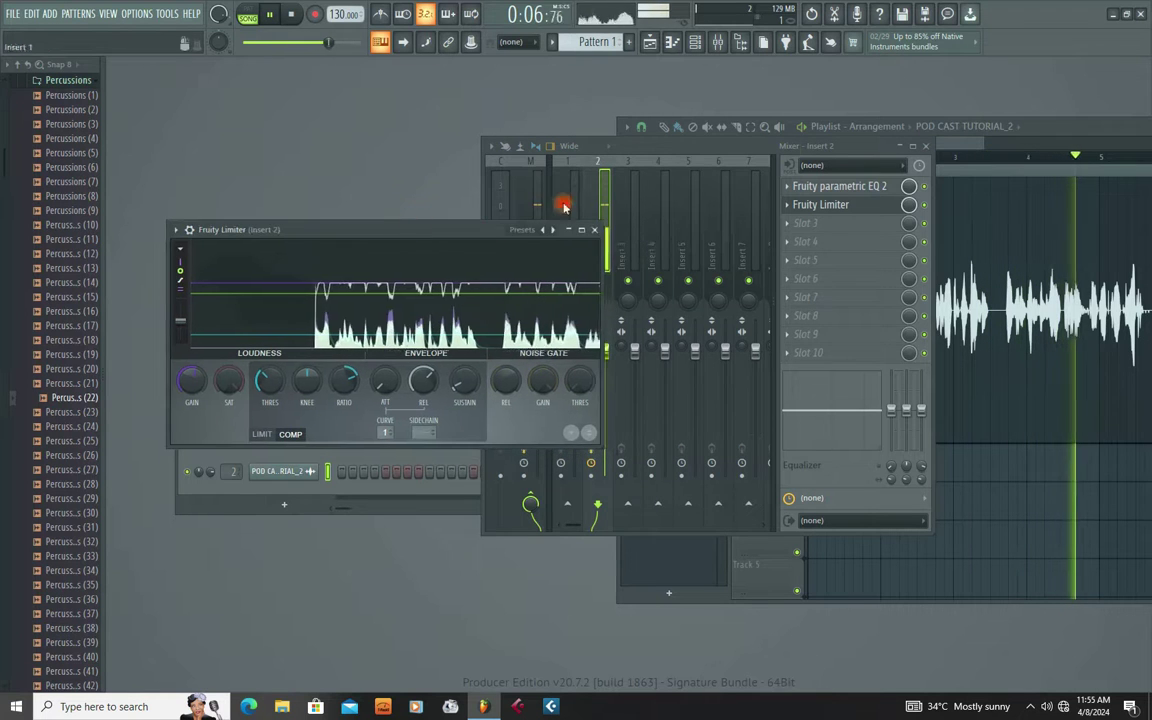
{"action": "left_click_drag", "start_coordinate": [779, 146], "coordinate": [599, 126]}
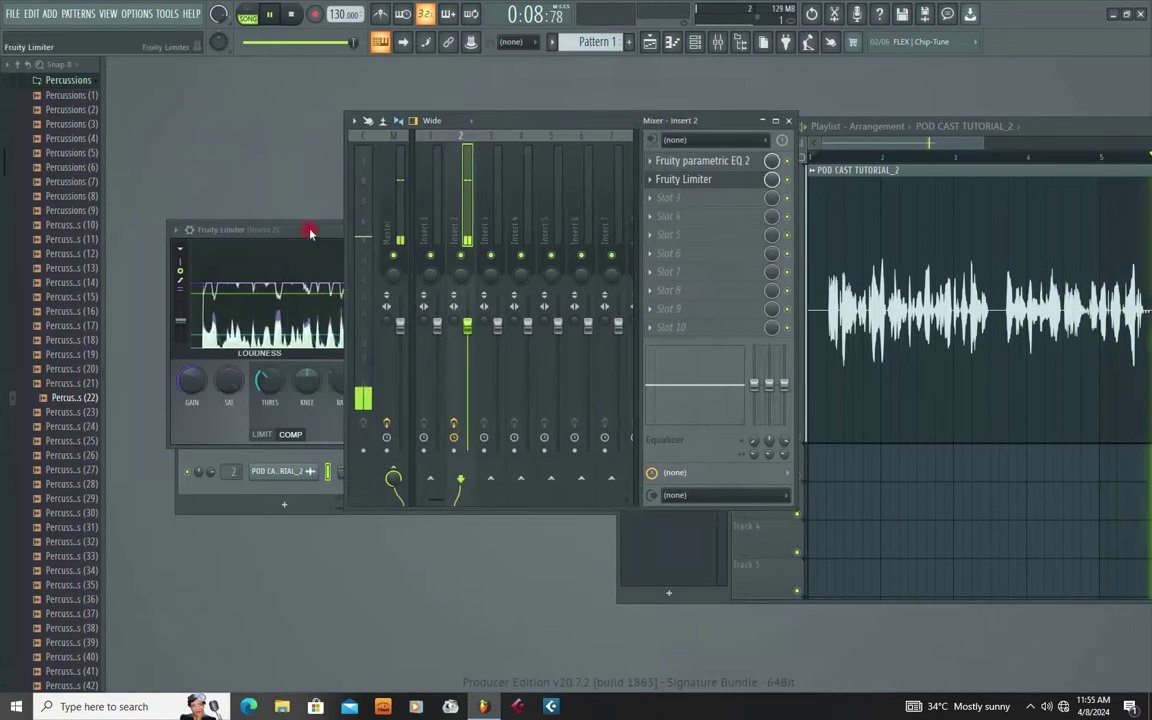
{"action": "left_click_drag", "start_coordinate": [306, 231], "coordinate": [253, 228]}
{"action": "key", "text": "space"}
{"action": "left_click", "coordinate": [542, 226]}
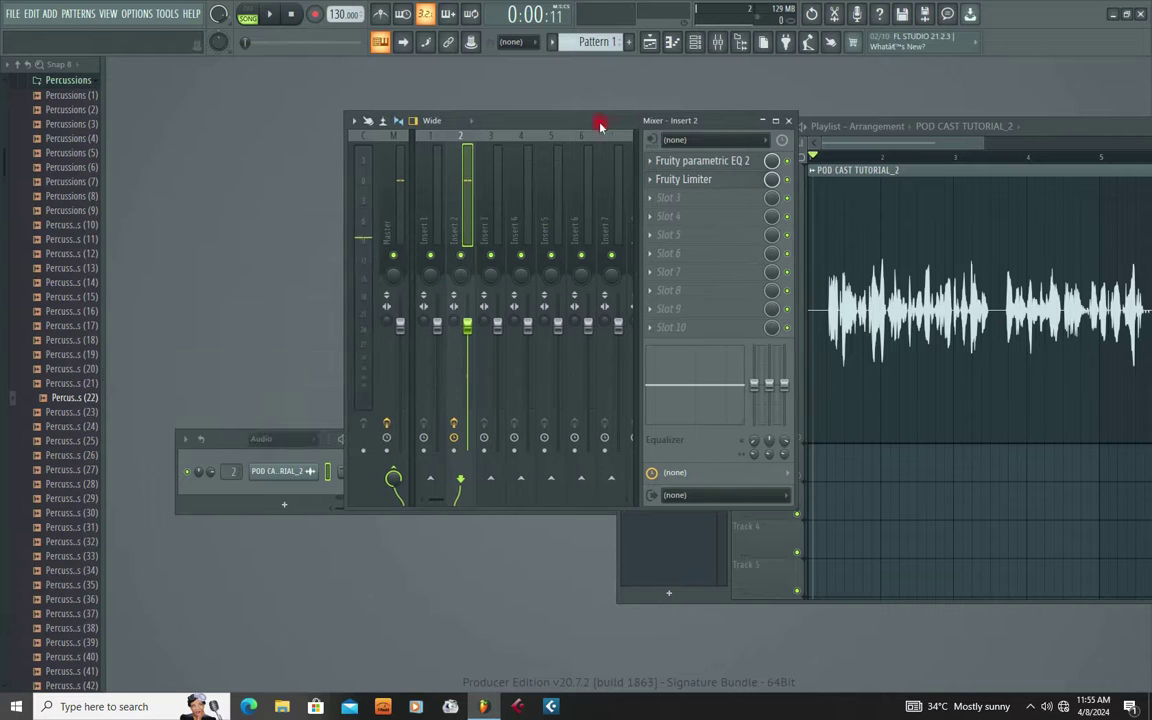
Set the playback start to about 1.15 s and arrange the mixer and playlist side by side while auditioning the clip.
{"action": "left_click_drag", "start_coordinate": [600, 126], "coordinate": [457, 125]}
{"action": "left_click", "coordinate": [857, 163]}
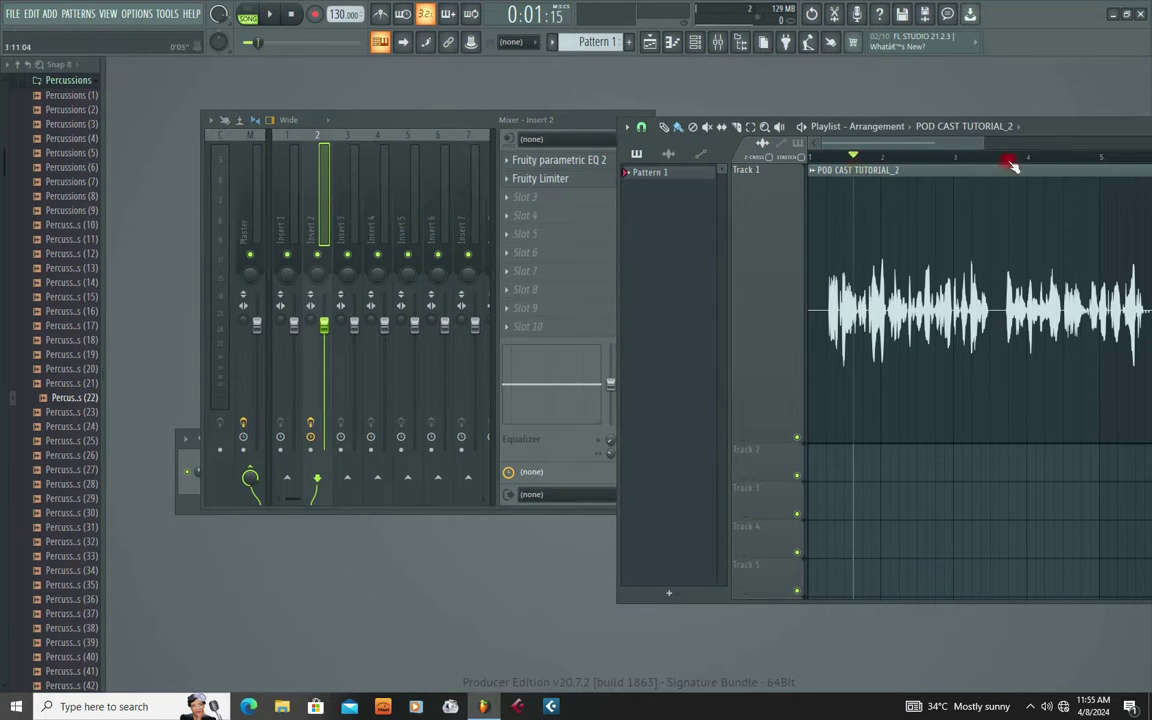
{"action": "left_click_drag", "start_coordinate": [466, 124], "coordinate": [406, 124]}
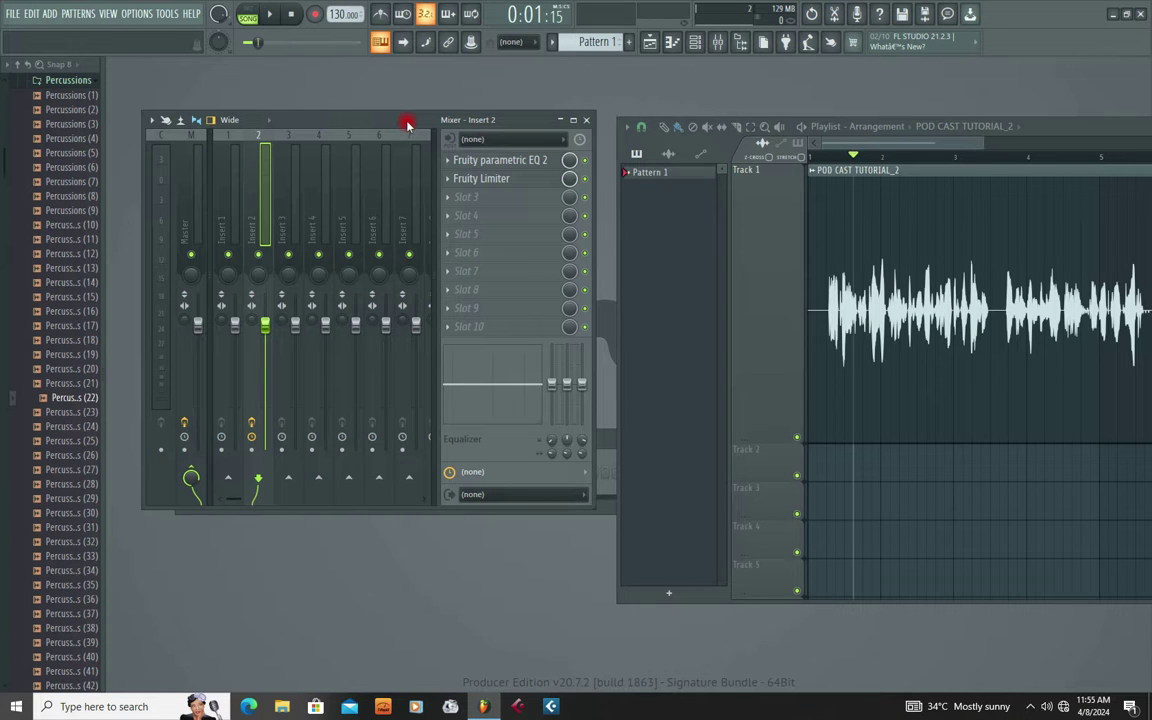
{"action": "left_click_drag", "start_coordinate": [379, 122], "coordinate": [350, 113]}
{"action": "key", "text": "space"}
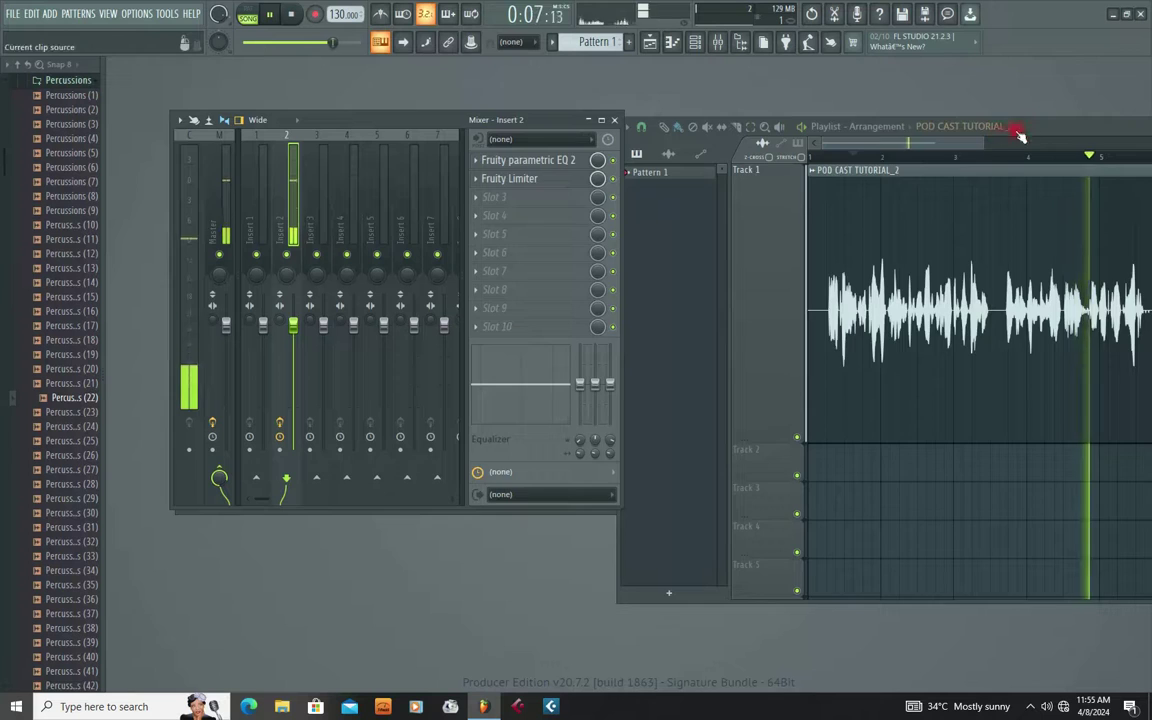
{"action": "left_click_drag", "start_coordinate": [958, 112], "coordinate": [800, 90]}
{"action": "left_click_drag", "start_coordinate": [463, 197], "coordinate": [650, 198]}
{"action": "key", "text": "space"}
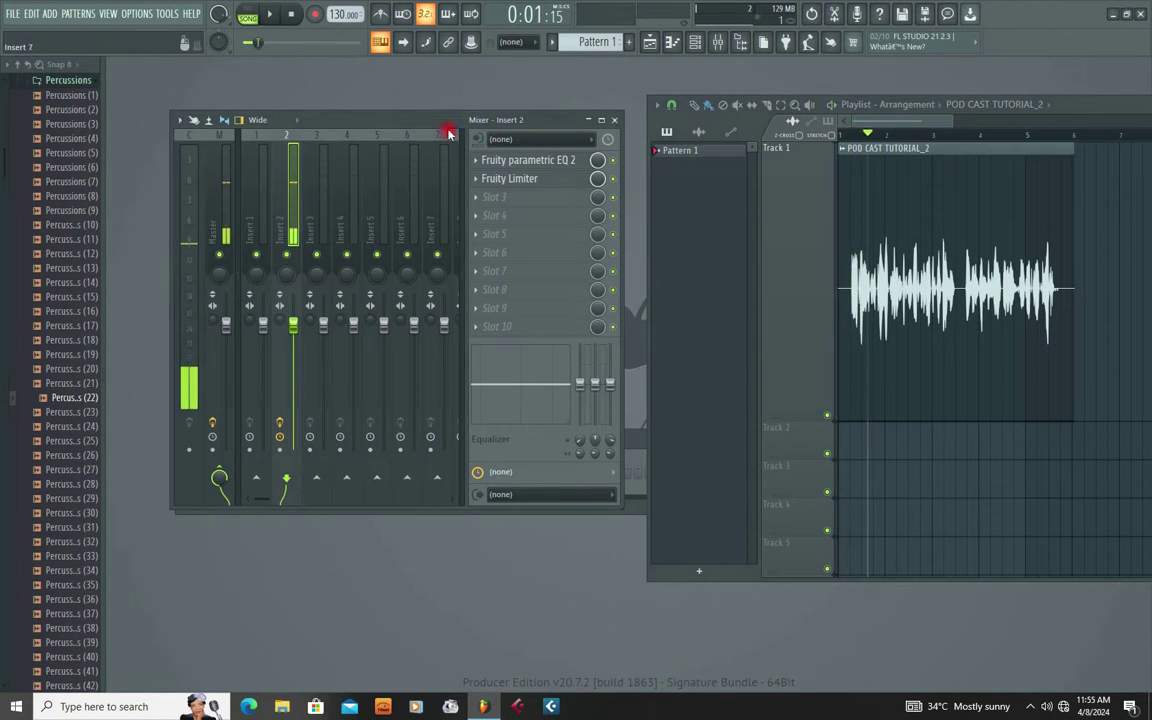
Add Fruity Parametric EQ 2 to slot 3 of Insert 2 and move its window below the first effect slots.
{"action": "left_click", "coordinate": [477, 199]}
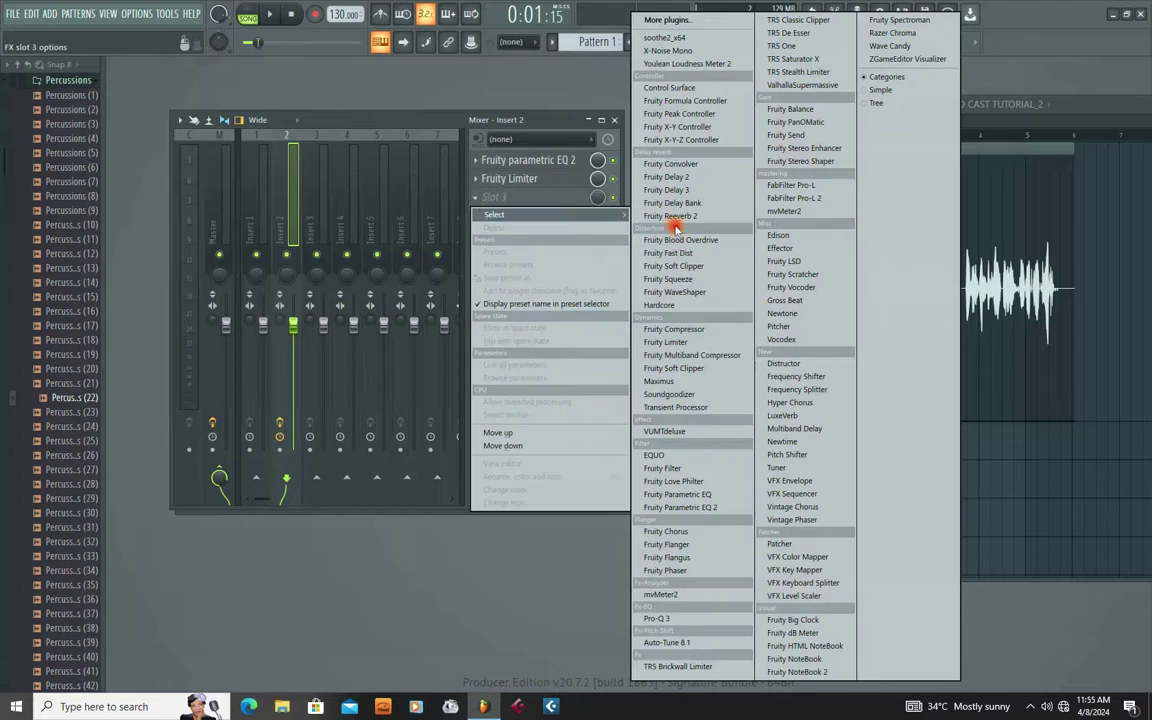
{"action": "left_click", "coordinate": [690, 509]}
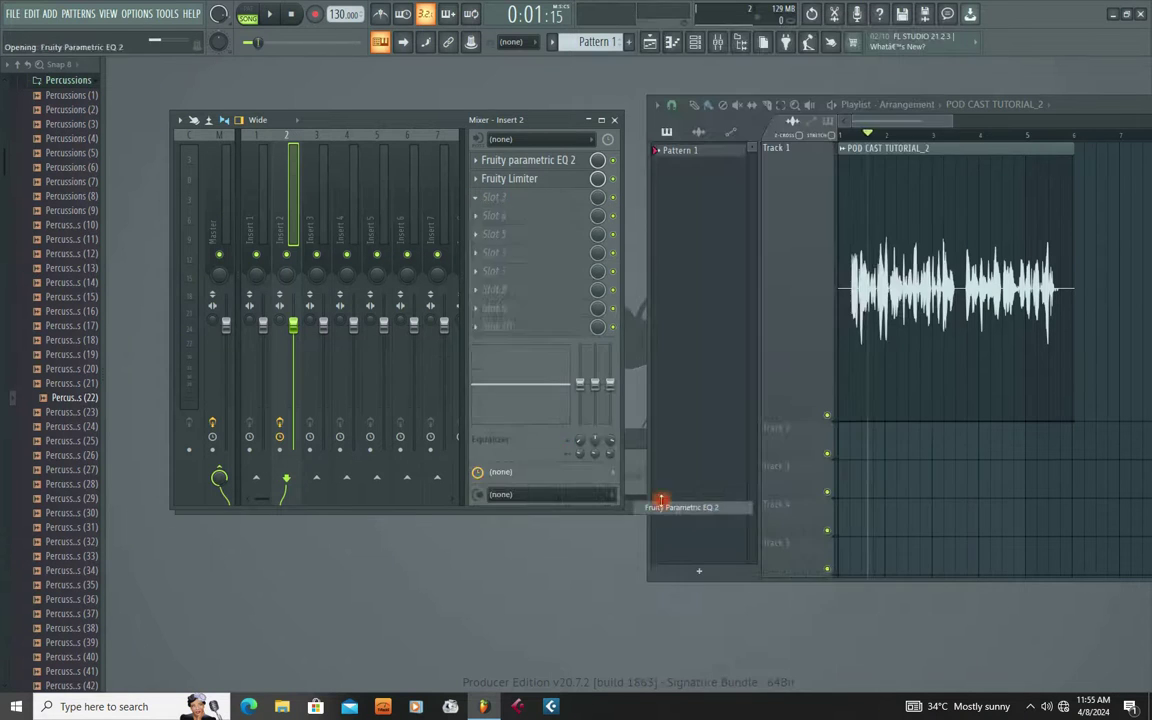
{"action": "left_click_drag", "start_coordinate": [287, 134], "coordinate": [347, 283]}
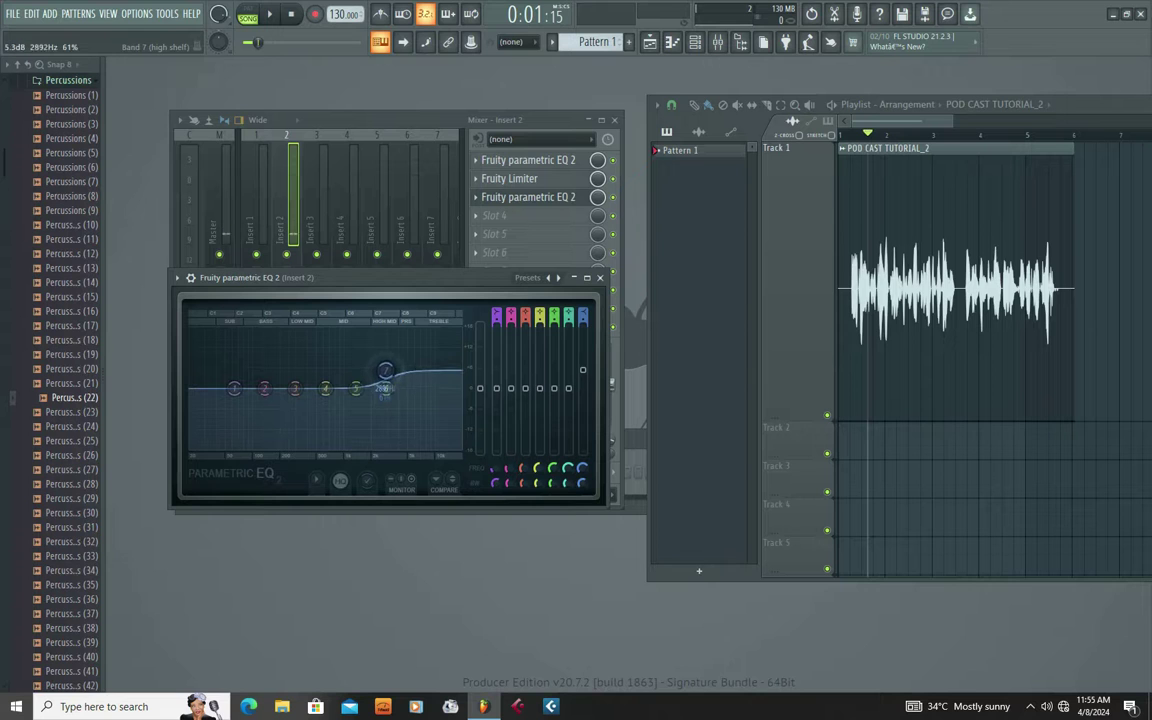
Try a band 7 high-shelf boost of about 5 dB near 3 kHz during playback, and reset the band to 0 dB.
{"action": "key", "text": "space"}
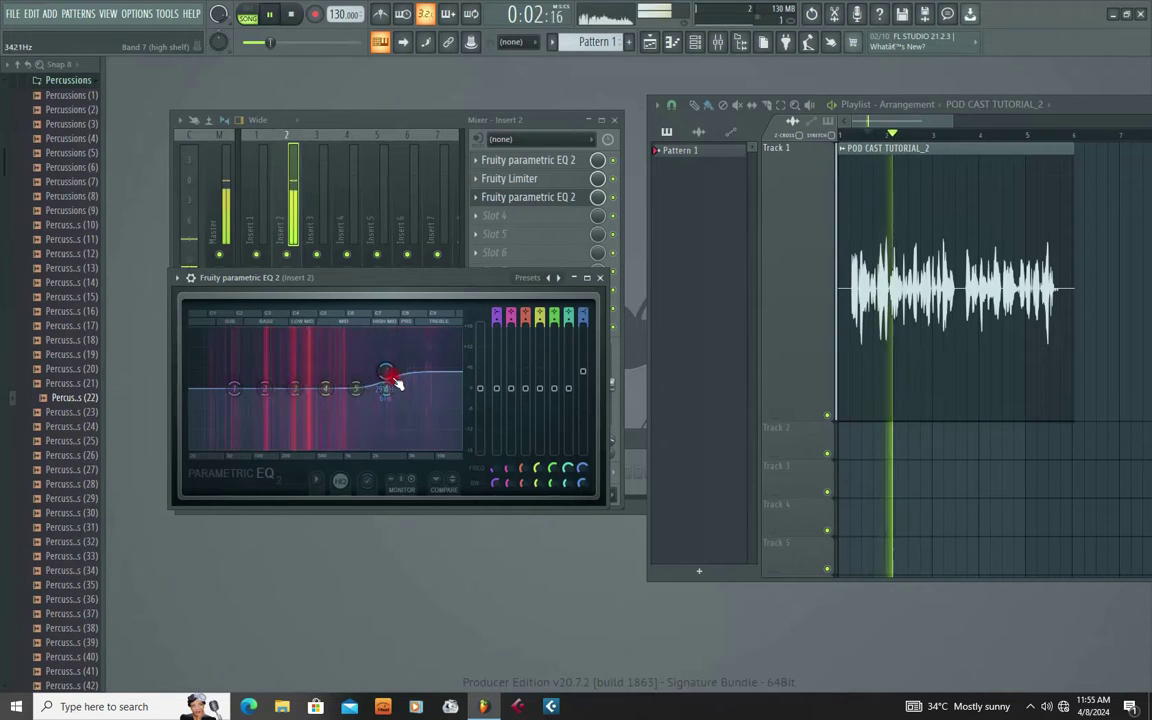
{"action": "left_click_drag", "start_coordinate": [385, 372], "coordinate": [390, 374]}
{"action": "right_click", "coordinate": [390, 374]}
{"action": "left_click", "coordinate": [407, 392]}
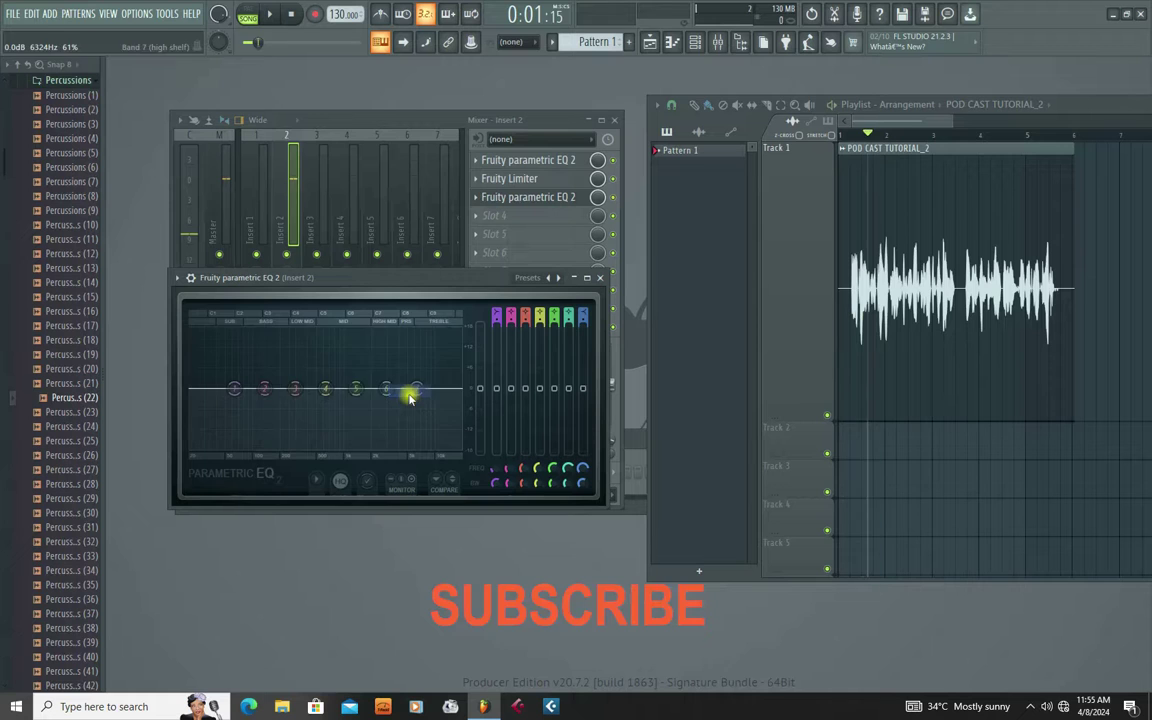
Boost the band 7 high shelf at about 3861 Hz in the slot 3 EQ, audition the clip, and close the EQ window.
{"action": "key", "text": "space"}
{"action": "left_click_drag", "start_coordinate": [413, 390], "coordinate": [397, 371]}
{"action": "key", "text": "space"}
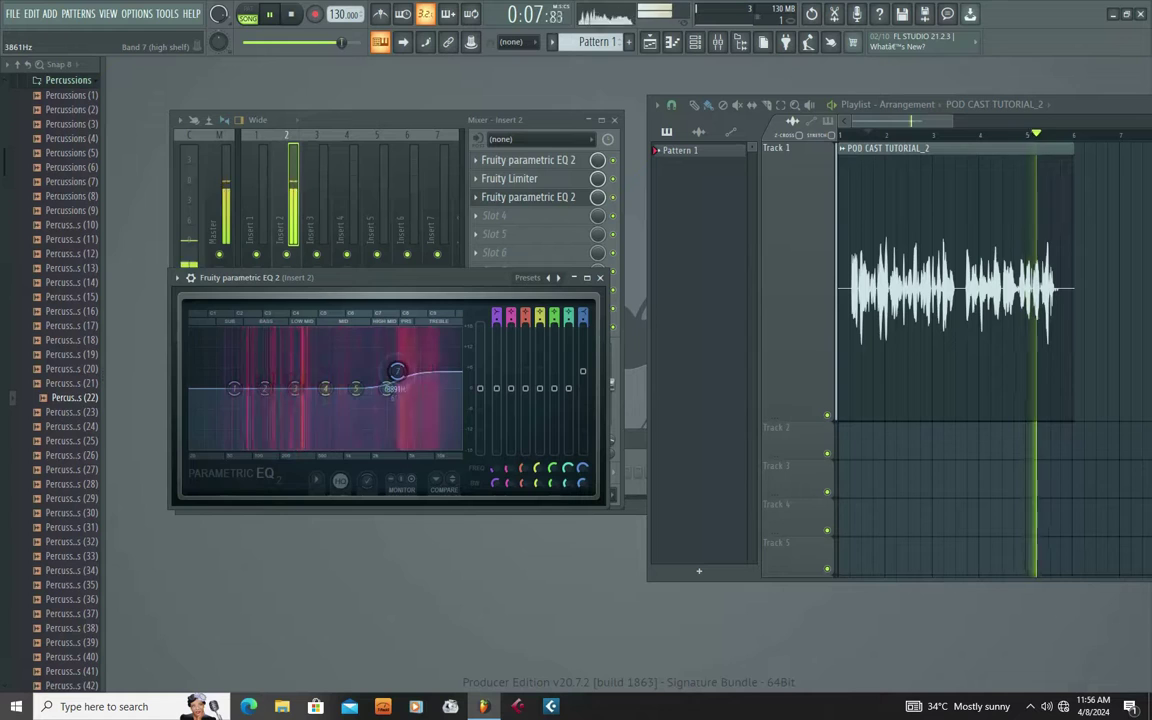
{"action": "key", "text": "space"}
{"action": "left_click", "coordinate": [600, 279]}
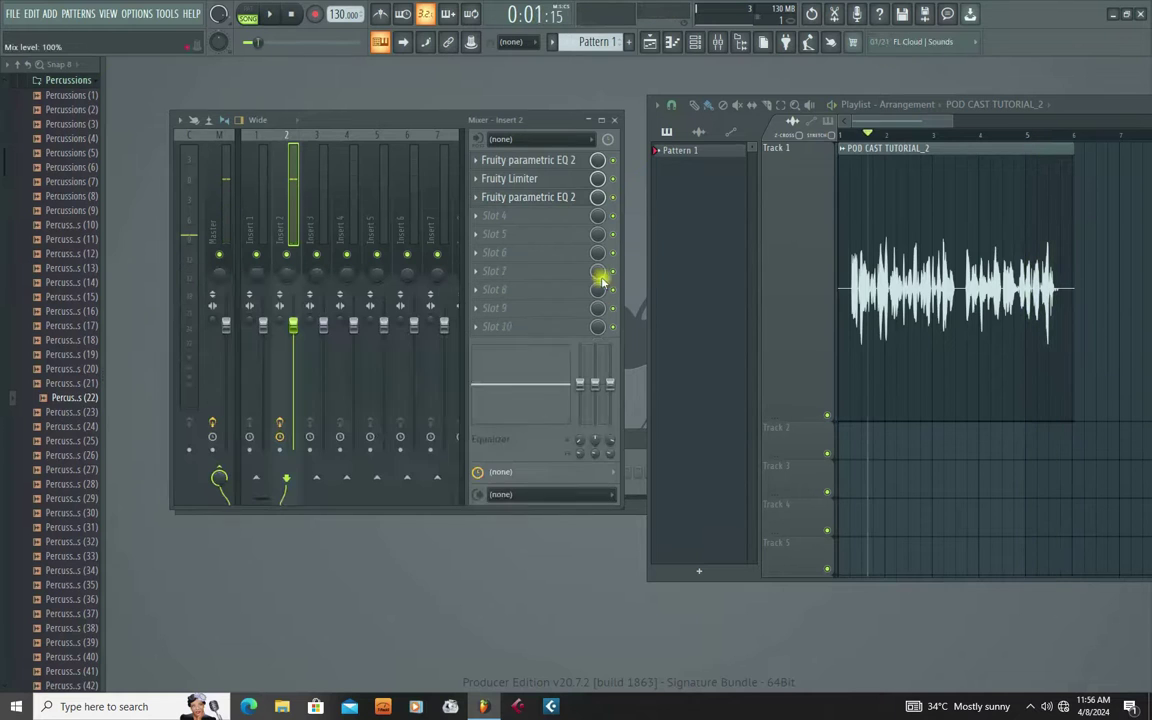
{"action": "left_click", "coordinate": [479, 218]}
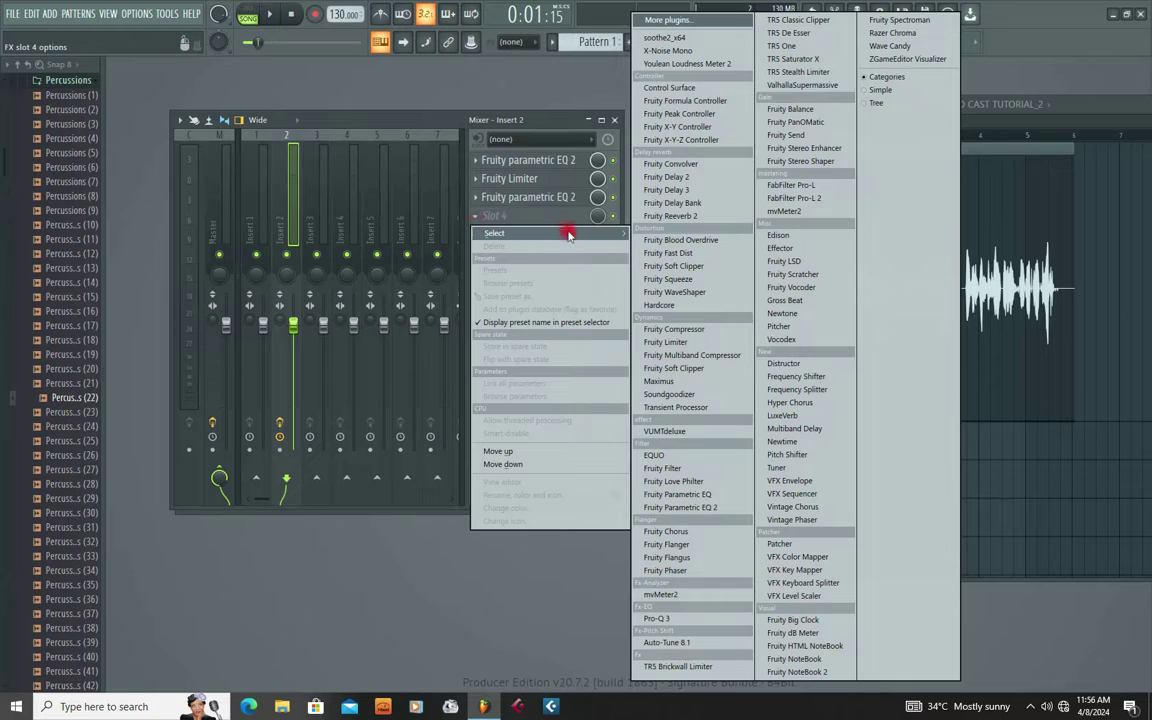
{"action": "key", "text": "Escape"}
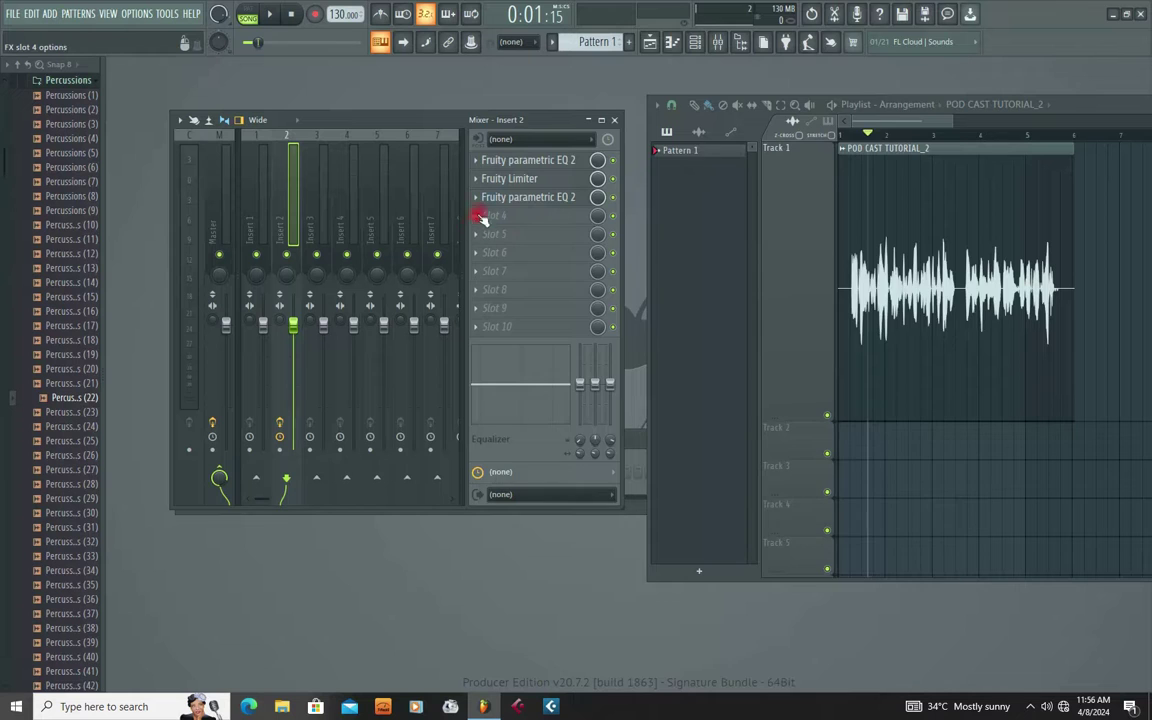
{"action": "left_click", "coordinate": [479, 217]}
{"action": "key", "text": "Escape"}
{"action": "left_click", "coordinate": [476, 218]}
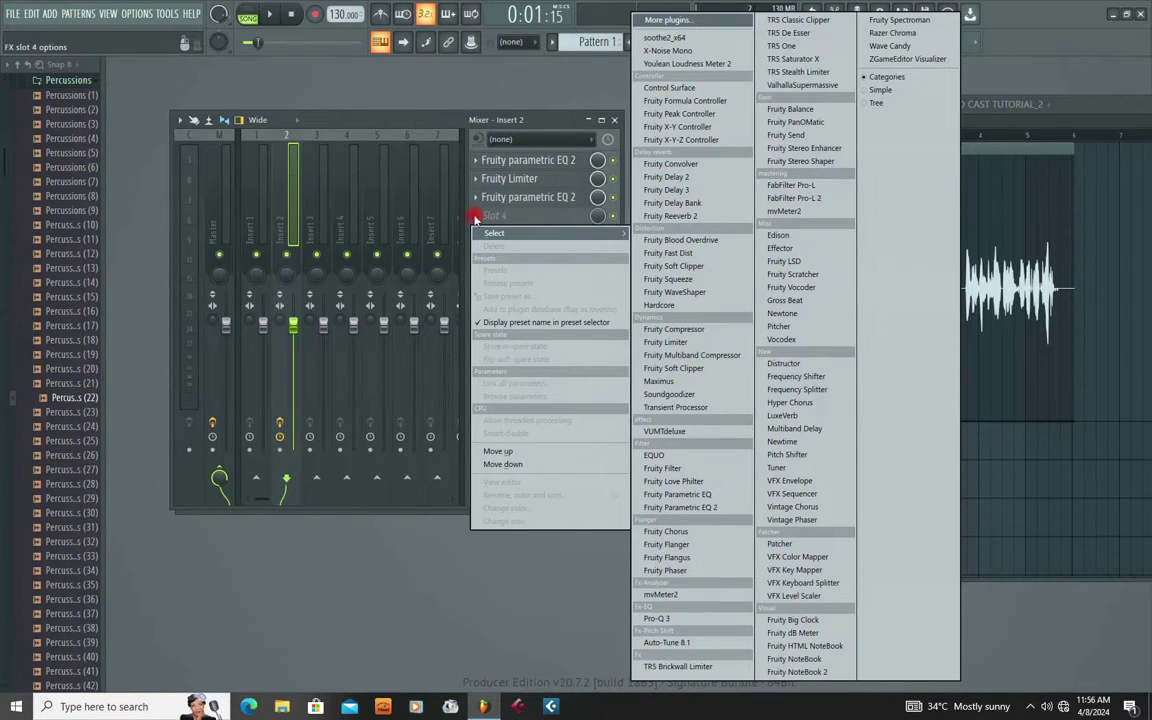
{"action": "left_click", "coordinate": [509, 177]}
Reopen Fruity Limiter from slot 2 and try compression release times between about 84 ms and 546 ms while playing the clip.
{"action": "left_click", "coordinate": [511, 179]}
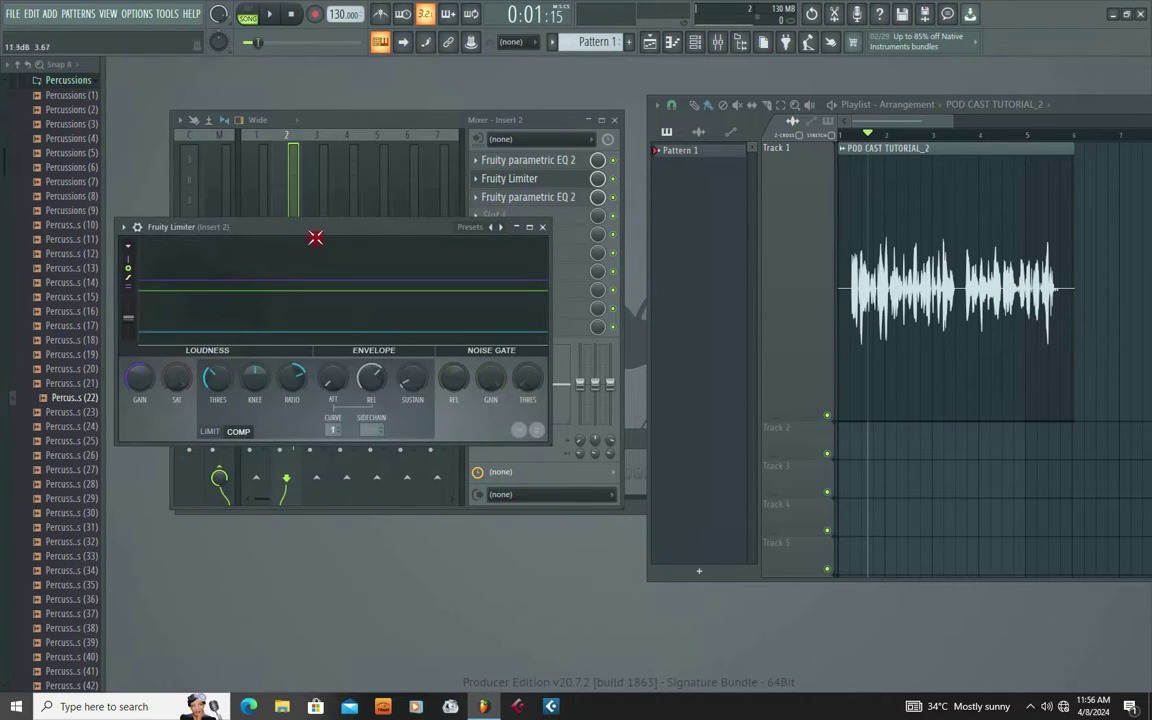
{"action": "left_click_drag", "start_coordinate": [316, 231], "coordinate": [391, 247]}
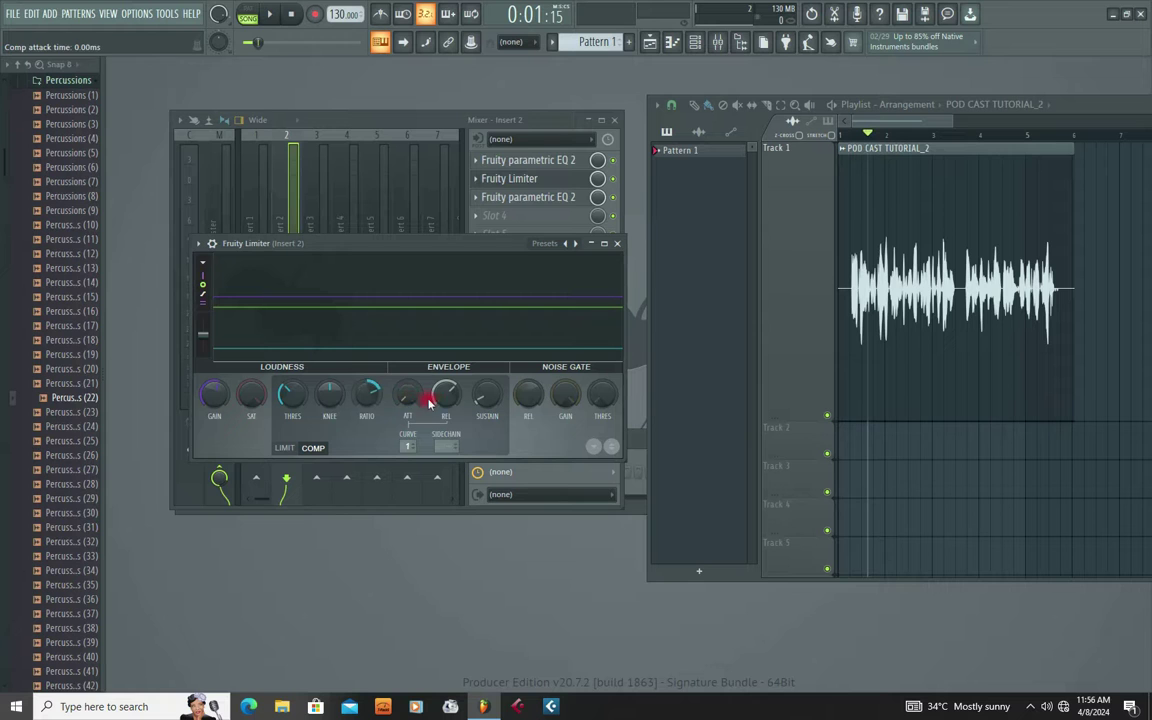
{"action": "key", "text": "space"}
{"action": "left_click_drag", "start_coordinate": [446, 395], "coordinate": [450, 408]}
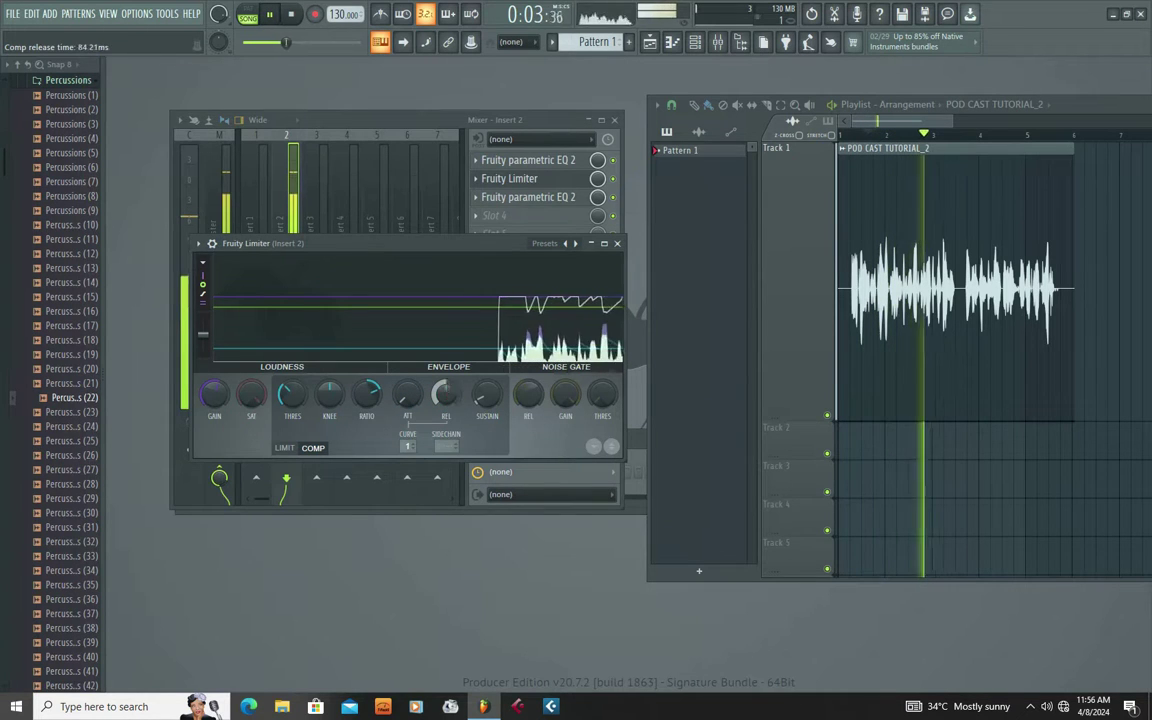
{"action": "key", "text": "space"}
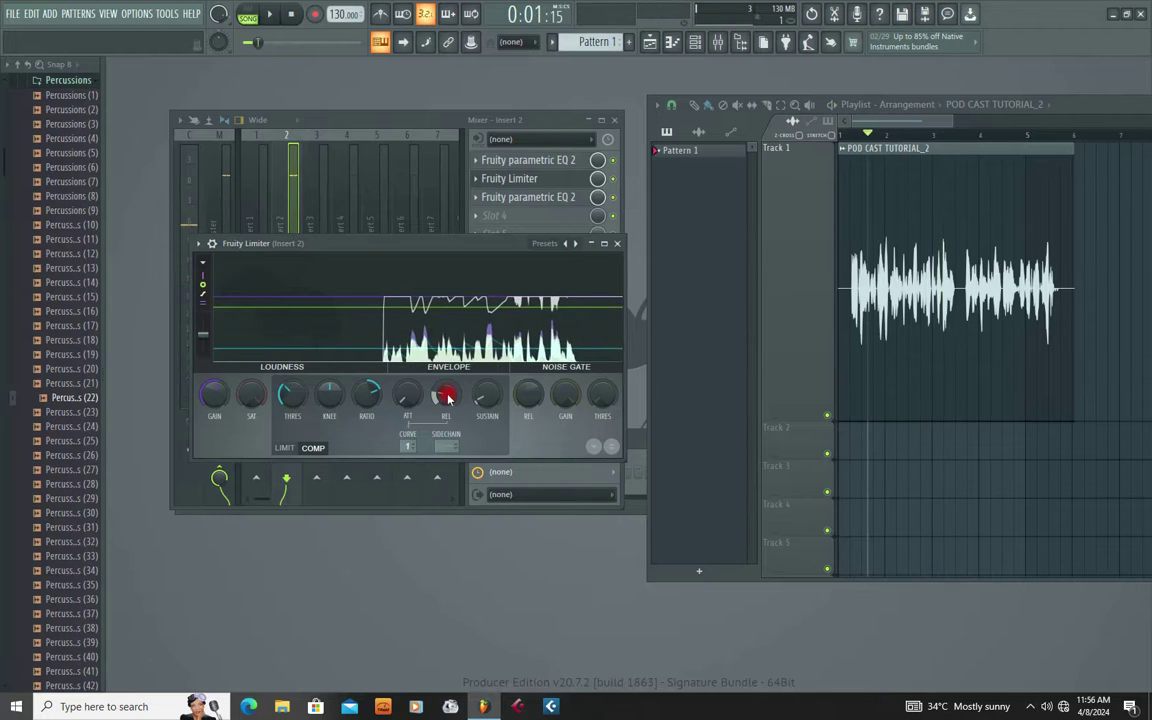
{"action": "key", "text": "space"}
{"action": "key", "text": "space"}
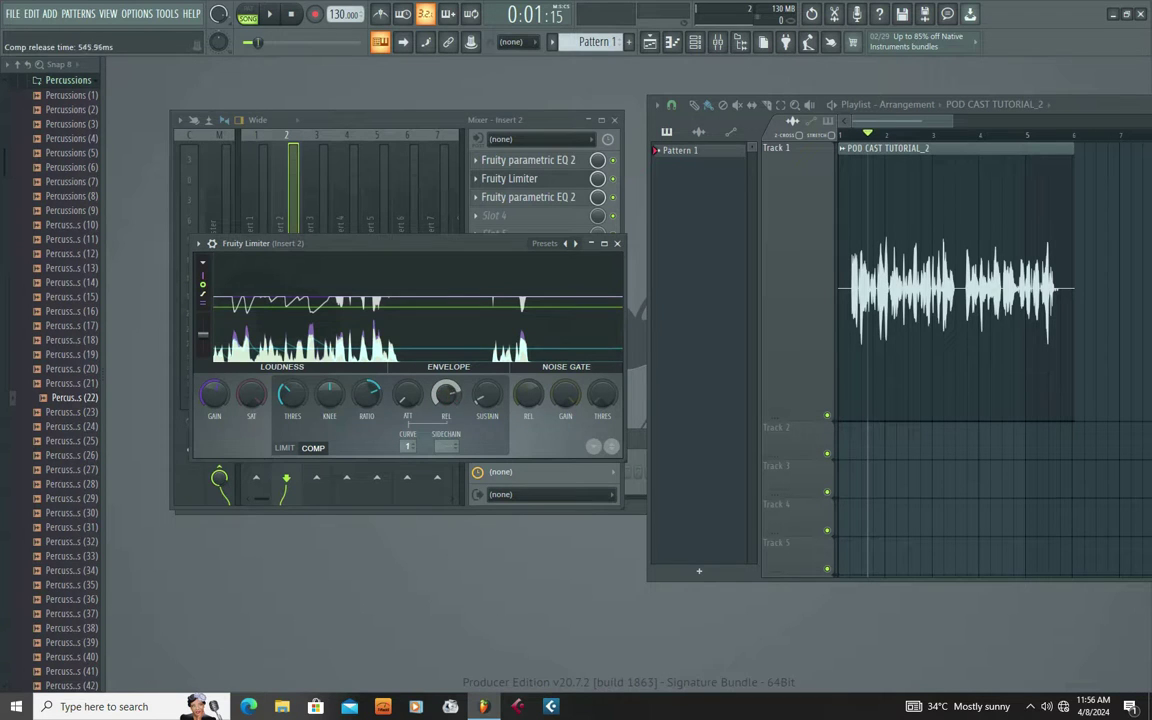
Try a 2000 ms compression release in Fruity Limiter while playing the clip.
{"action": "left_click_drag", "start_coordinate": [447, 396], "coordinate": [450, 398]}
{"action": "key", "text": "space"}
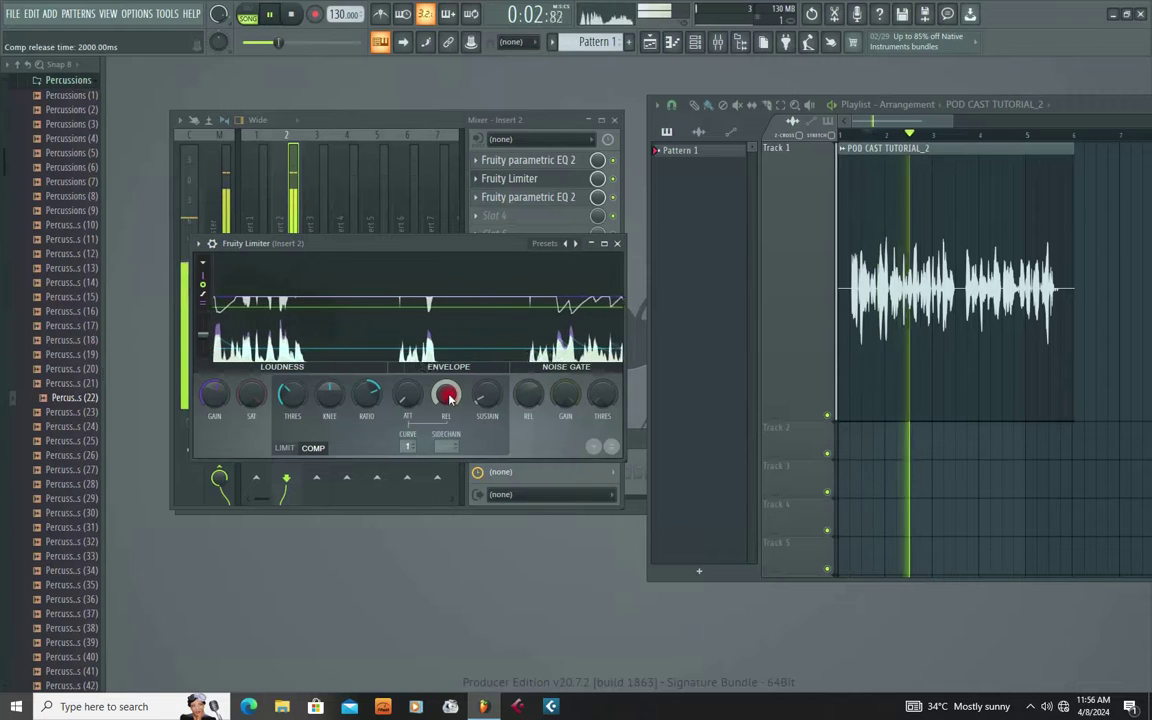
{"action": "key", "text": "space"}
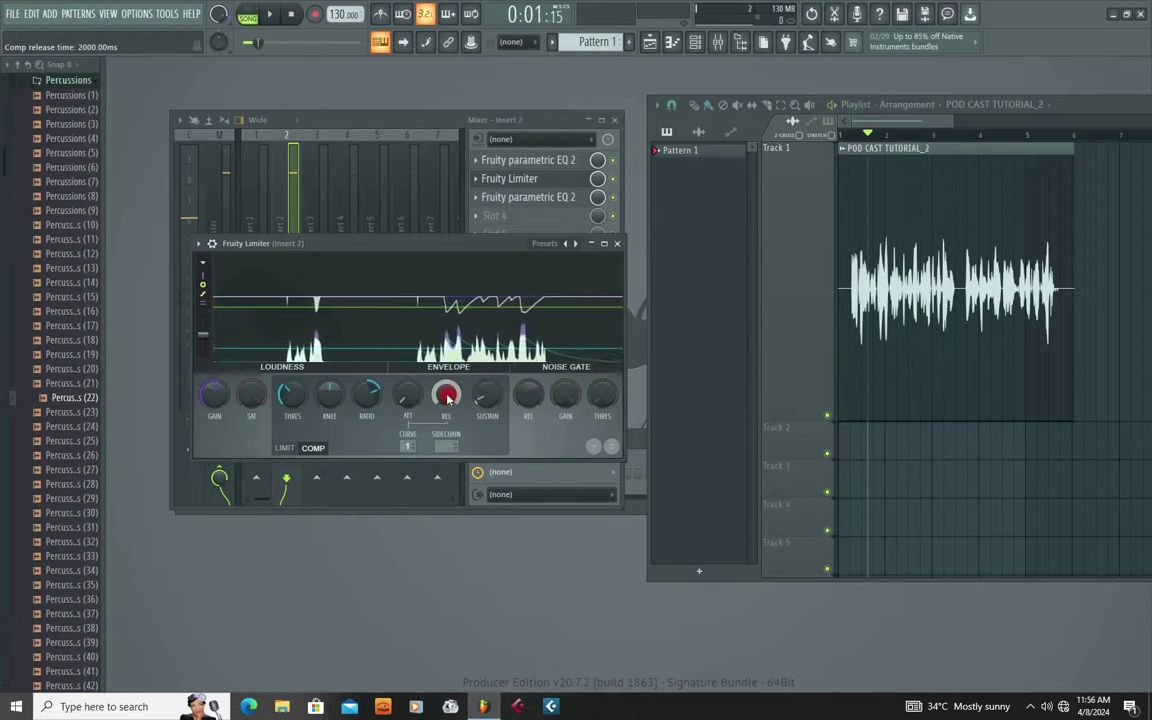
Set Fruity Limiter's compression attack to about 0.59 ms, readjust the release during playback, and close its window.
{"action": "key", "text": "space"}
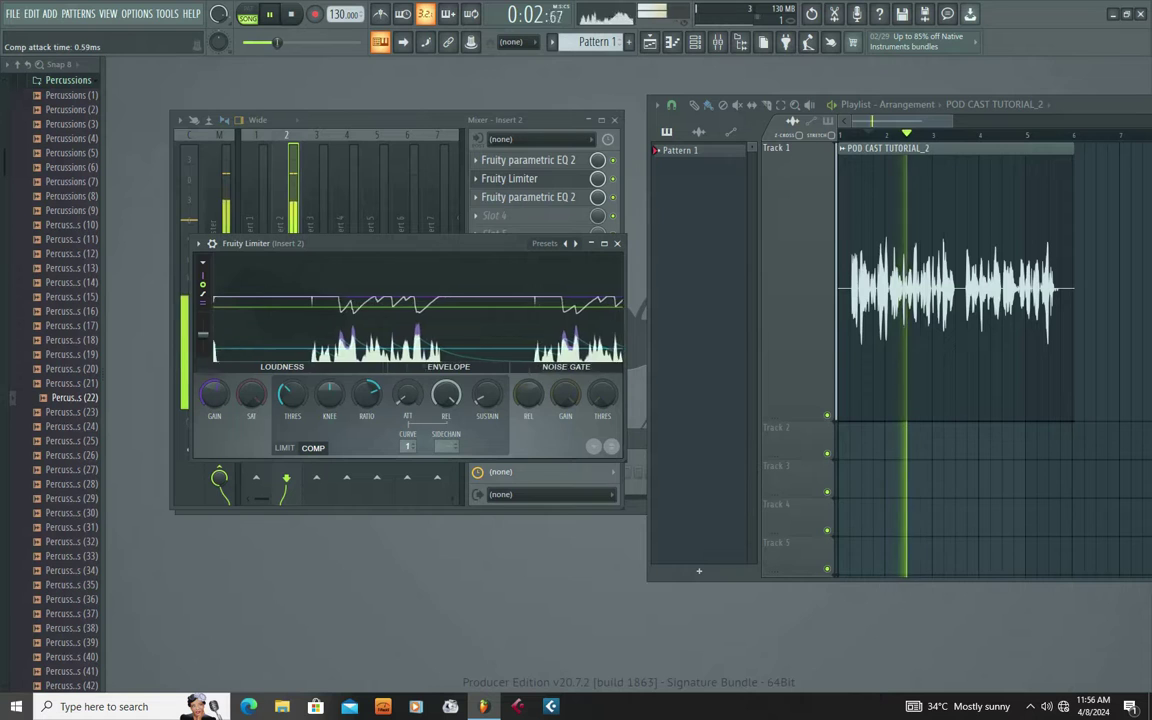
{"action": "left_click_drag", "start_coordinate": [447, 396], "coordinate": [447, 399]}
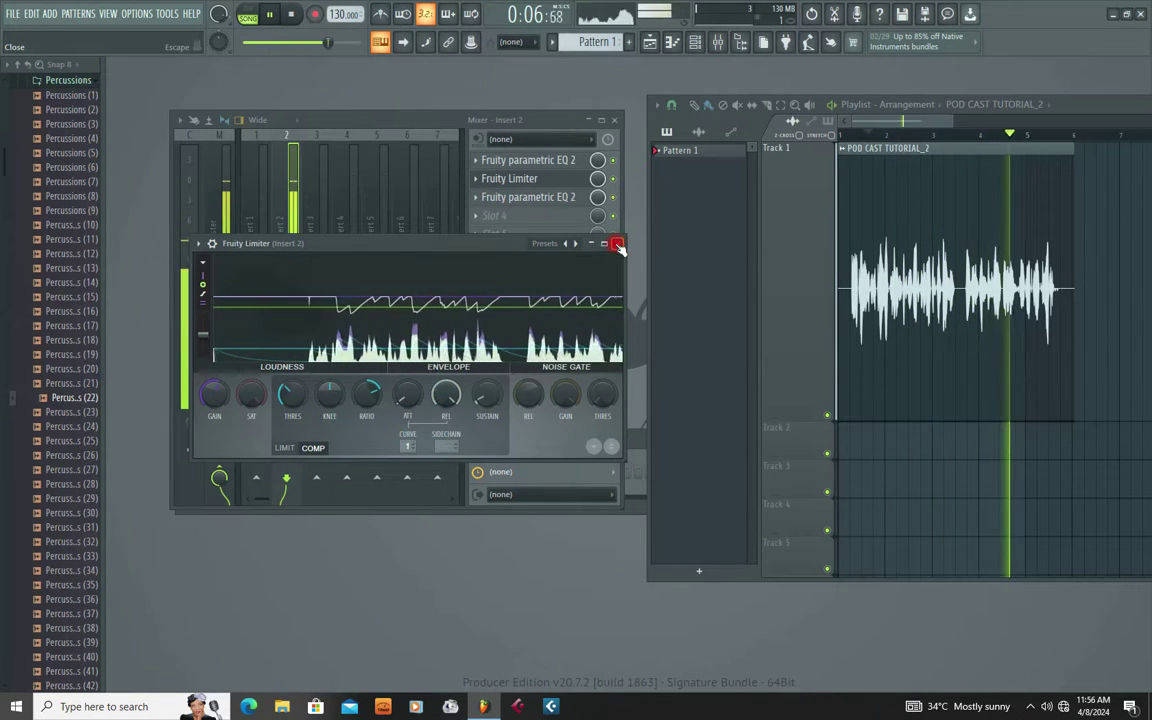
{"action": "key", "text": "space"}
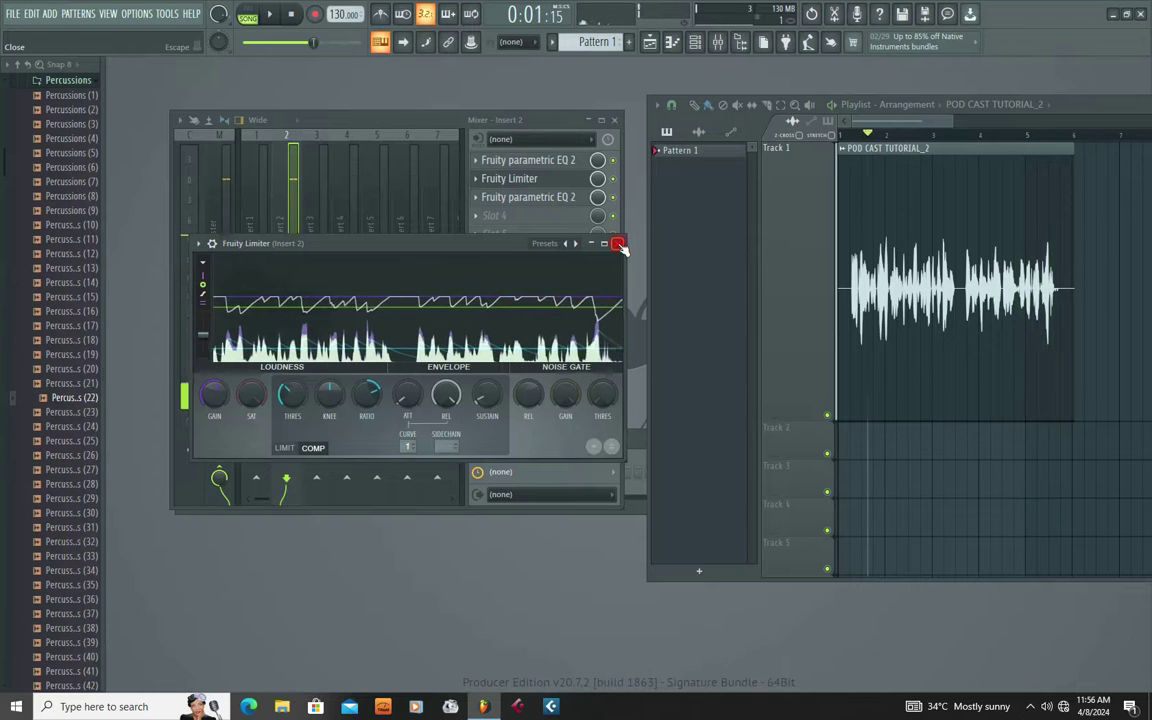
{"action": "left_click", "coordinate": [618, 244]}
Reopen the slot 3 EQ, shift the band 7 high shelf slightly lower in frequency, audition the clip, and close the EQ.
{"action": "left_click", "coordinate": [519, 200]}
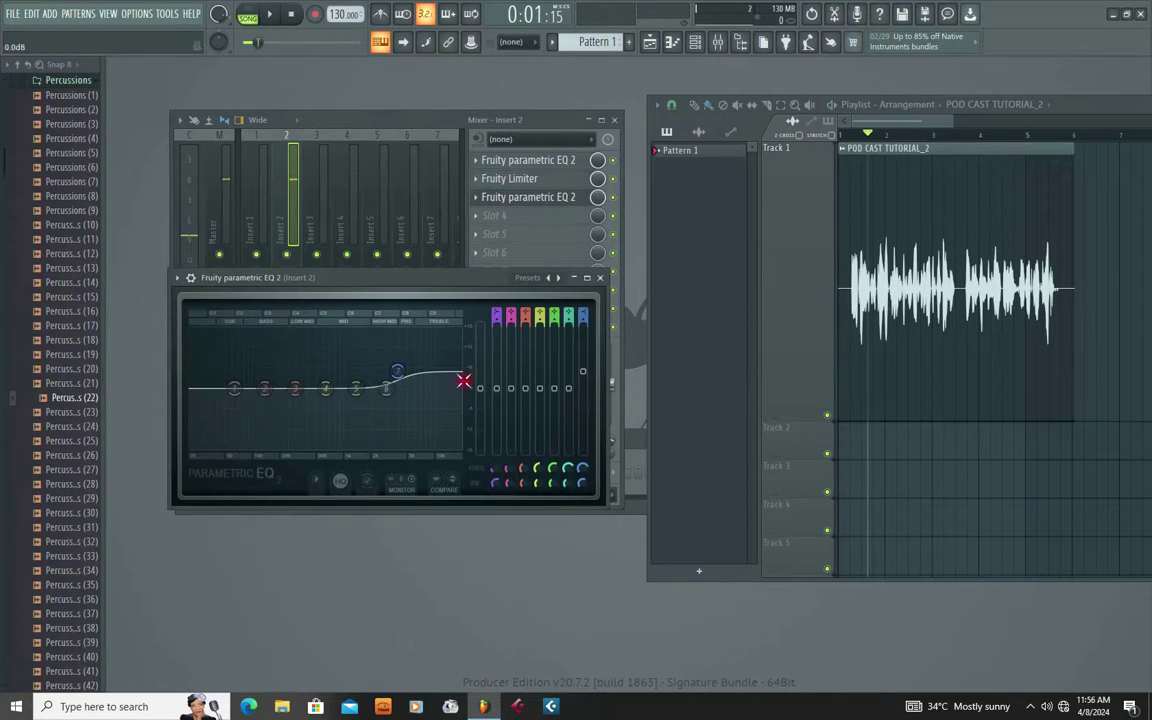
{"action": "mouse_move", "coordinate": [397, 371]}
{"action": "left_mouse_down"}
{"action": "mouse_move", "coordinate": [401, 390]}
{"action": "mouse_move", "coordinate": [454, 431]}
{"action": "mouse_move", "coordinate": [430, 420]}
{"action": "mouse_move", "coordinate": [427, 387]}
{"action": "mouse_move", "coordinate": [406, 388]}
{"action": "mouse_move", "coordinate": [393, 372]}
{"action": "left_mouse_up"}
{"action": "key", "text": "space"}
{"action": "key", "text": "space"}
{"action": "left_click", "coordinate": [599, 277]}
Play the processed clip through the full Insert 2 effect chain to judge the overall sound.
{"action": "key", "text": "space"}
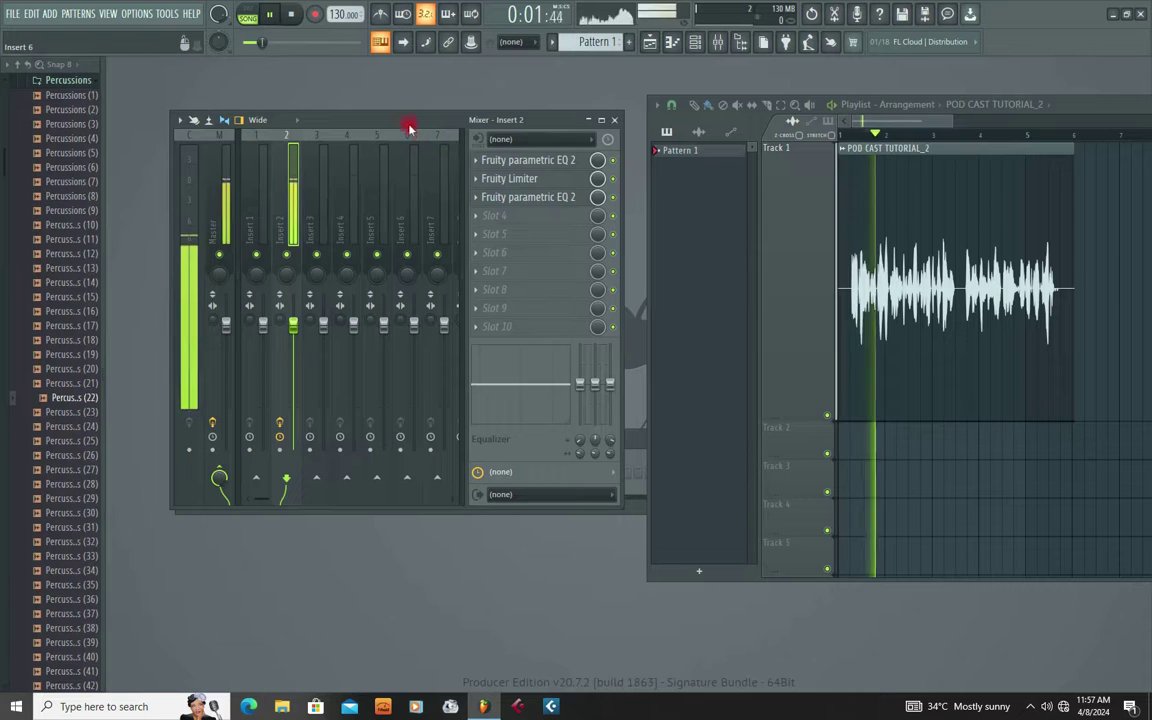
{"action": "left_click_drag", "start_coordinate": [393, 121], "coordinate": [404, 121]}
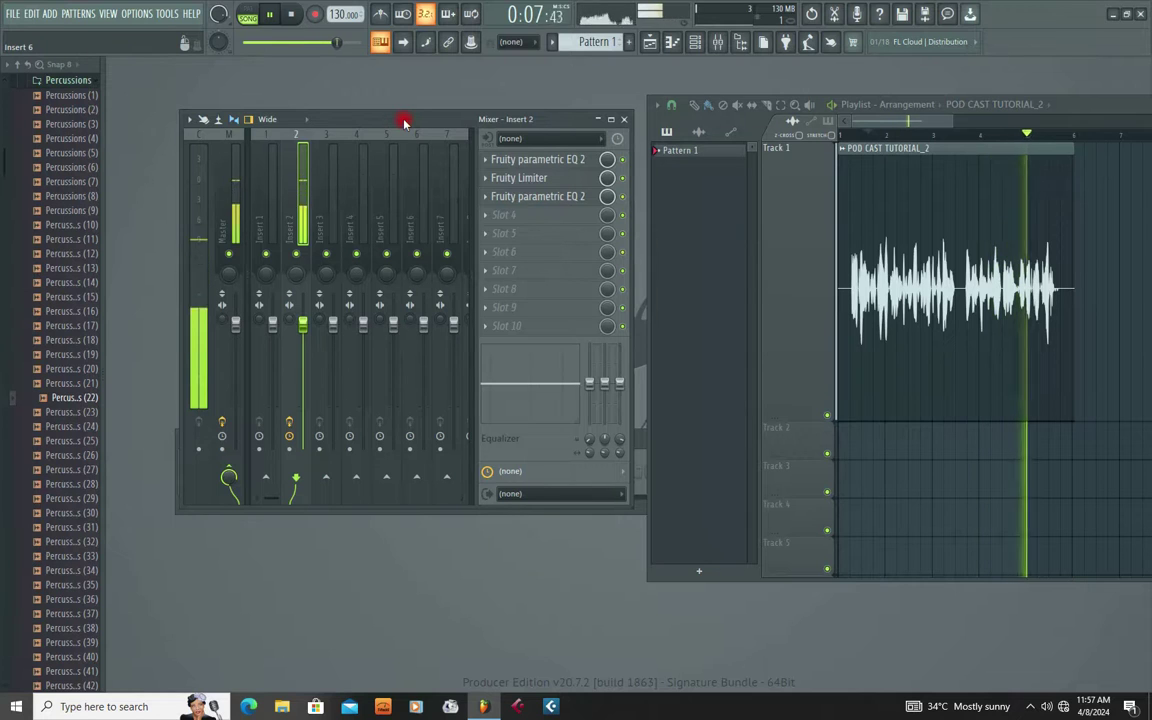
{"action": "key", "text": "space"}
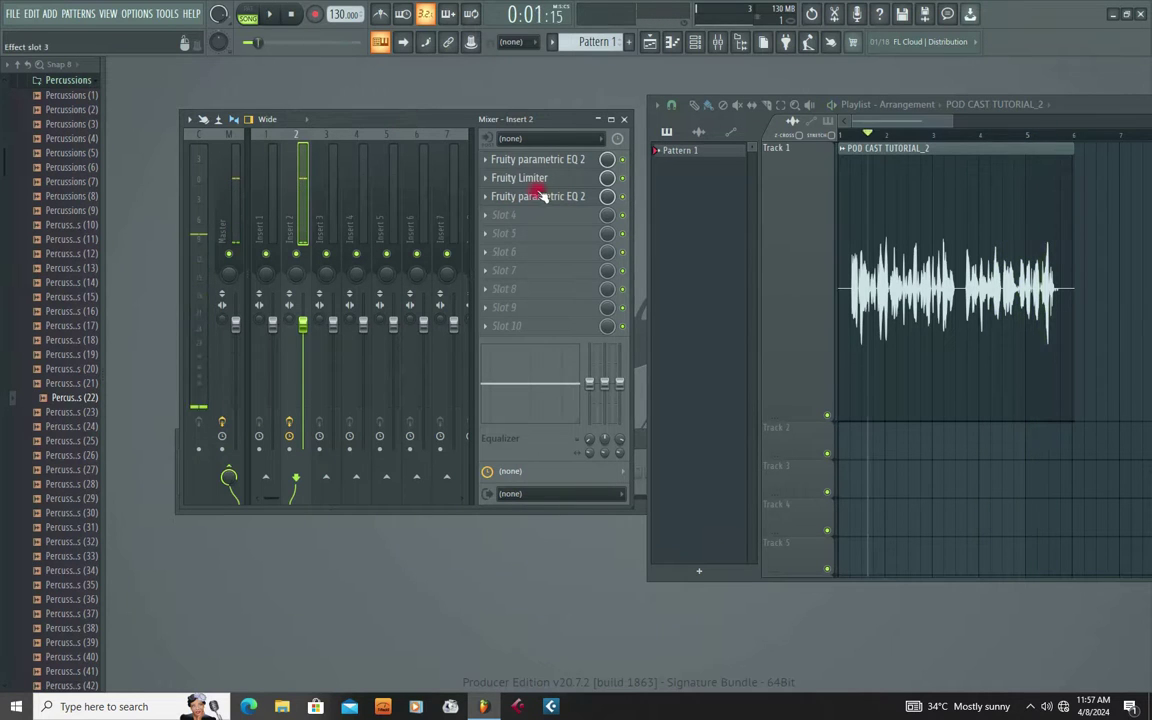
Load Fruity Reeverb 2 into effect slot 4 of the Insert 2 mixer track.
{"action": "left_click", "coordinate": [485, 221]}
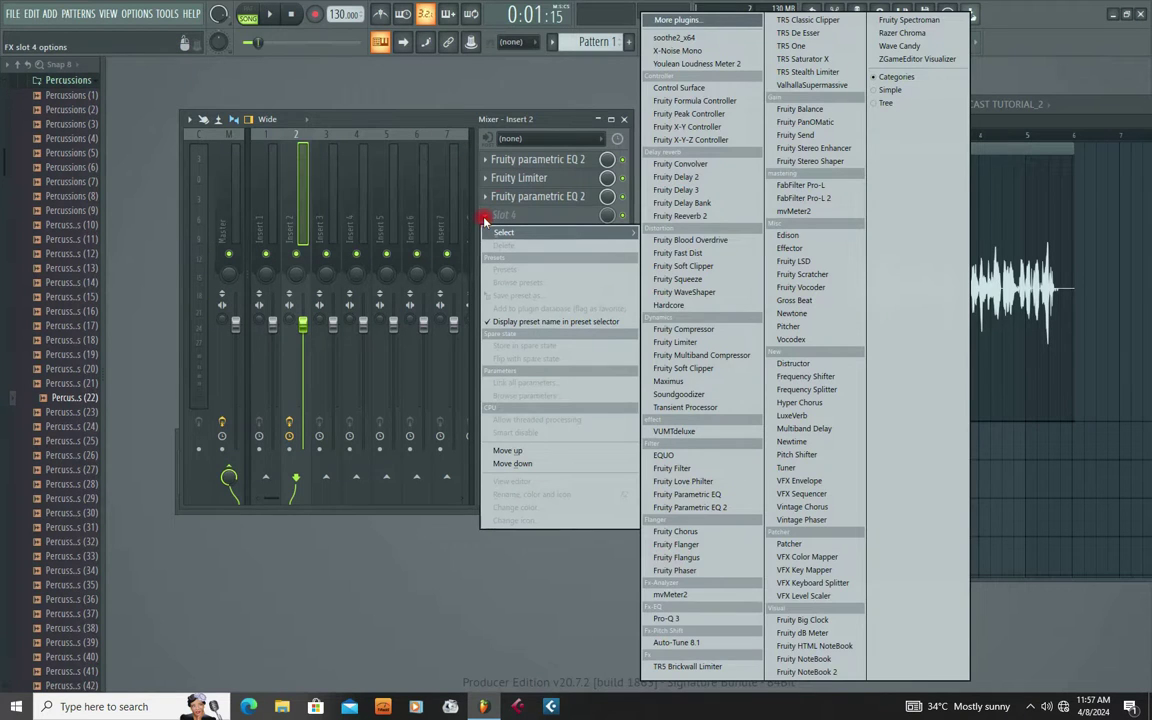
{"action": "left_click", "coordinate": [438, 122]}
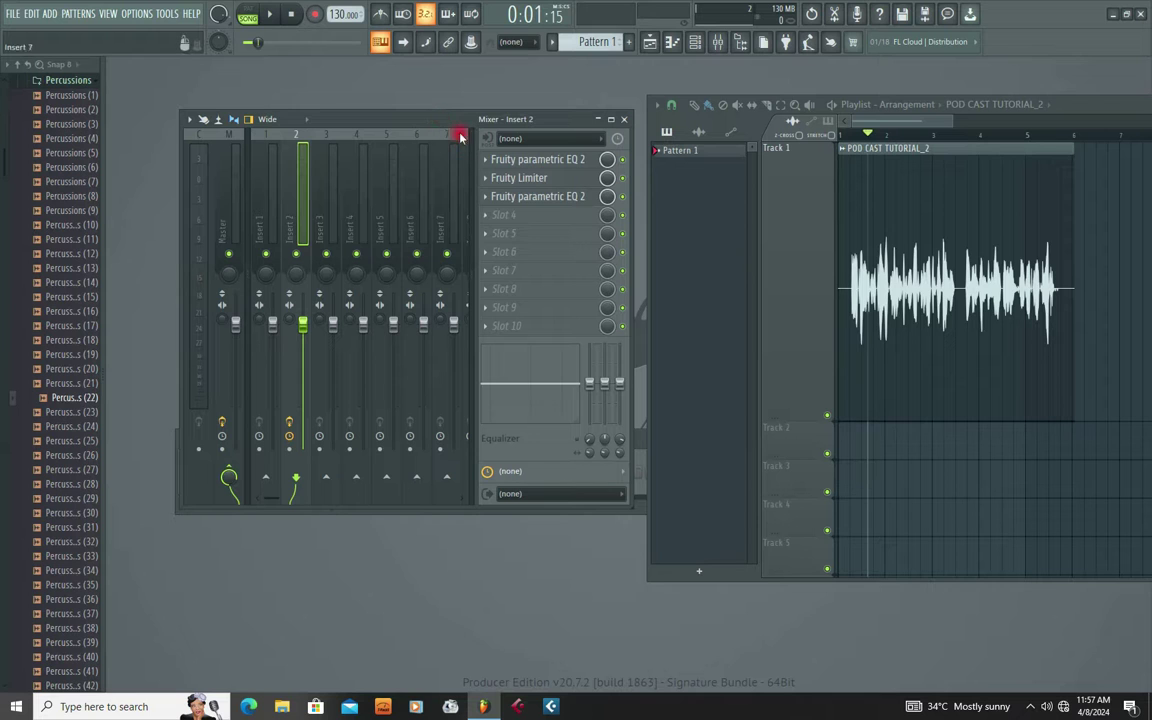
{"action": "left_click_drag", "start_coordinate": [401, 122], "coordinate": [374, 132]}
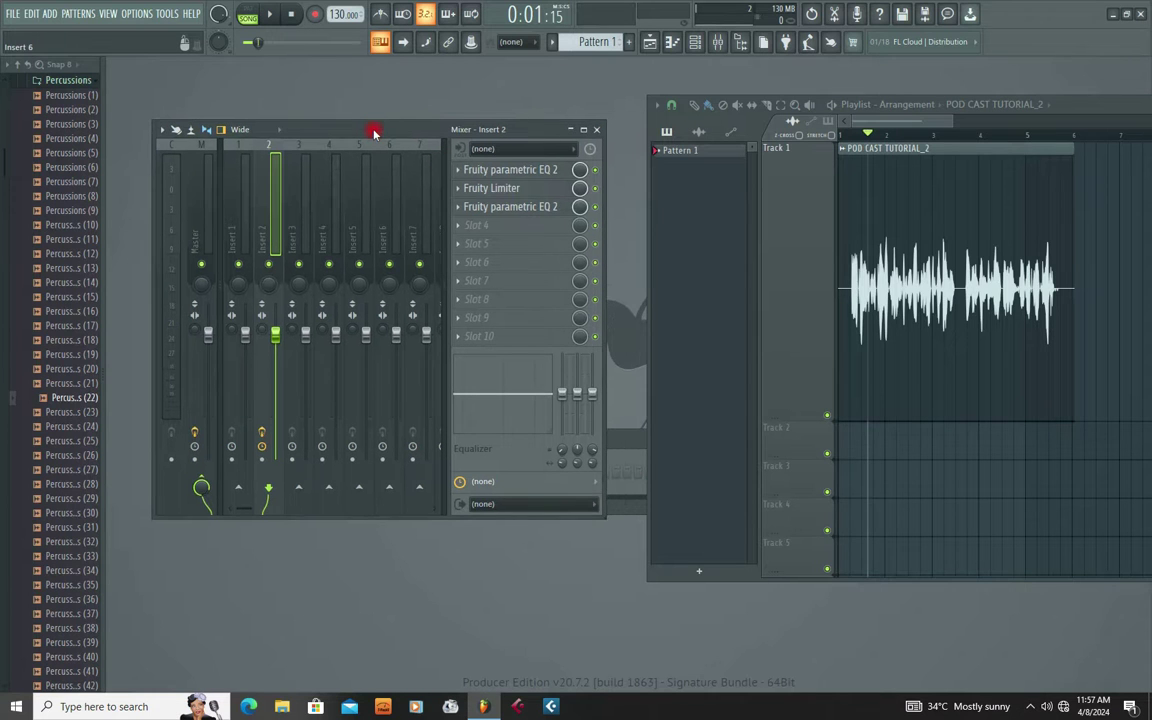
{"action": "left_click", "coordinate": [462, 226]}
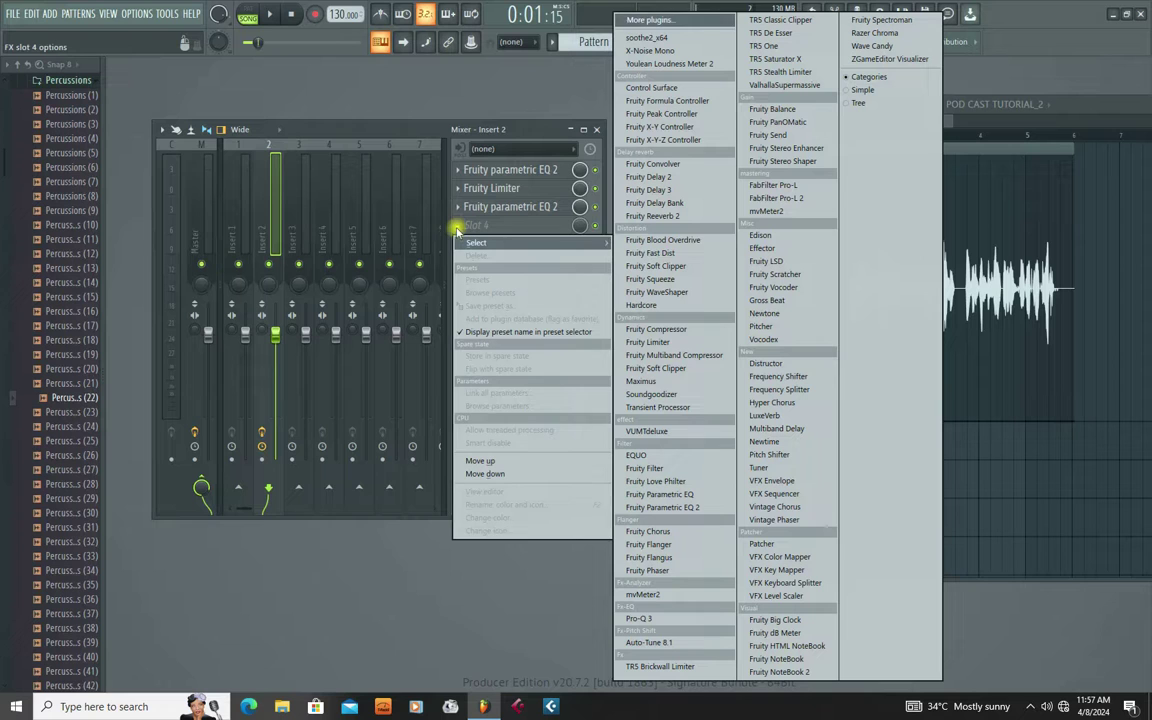
{"action": "left_click", "coordinate": [665, 218]}
{"action": "left_click_drag", "start_coordinate": [367, 145], "coordinate": [360, 178]}
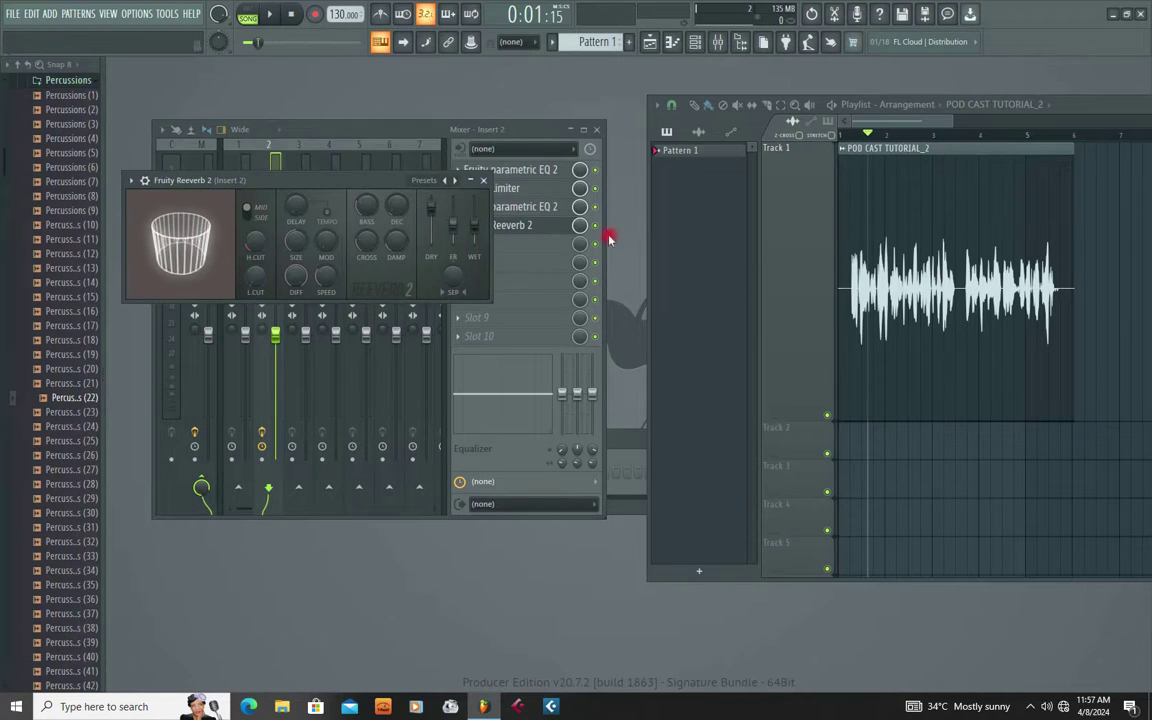
Lower the Fruity Reeverb 2 slot's mix level to about 9% while auditioning the clip.
{"action": "key", "text": "space"}
{"action": "scroll", "coordinate": [577, 226], "scroll_direction": "down", "scroll_amount": 3}
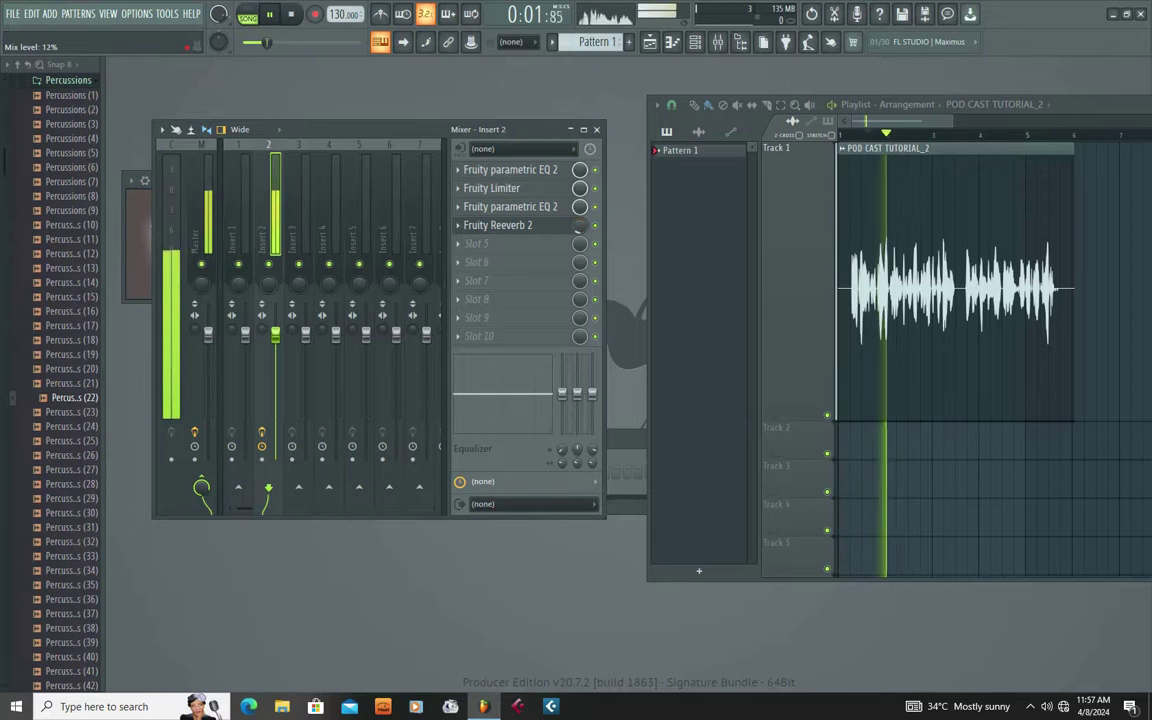
{"action": "key", "text": "space"}
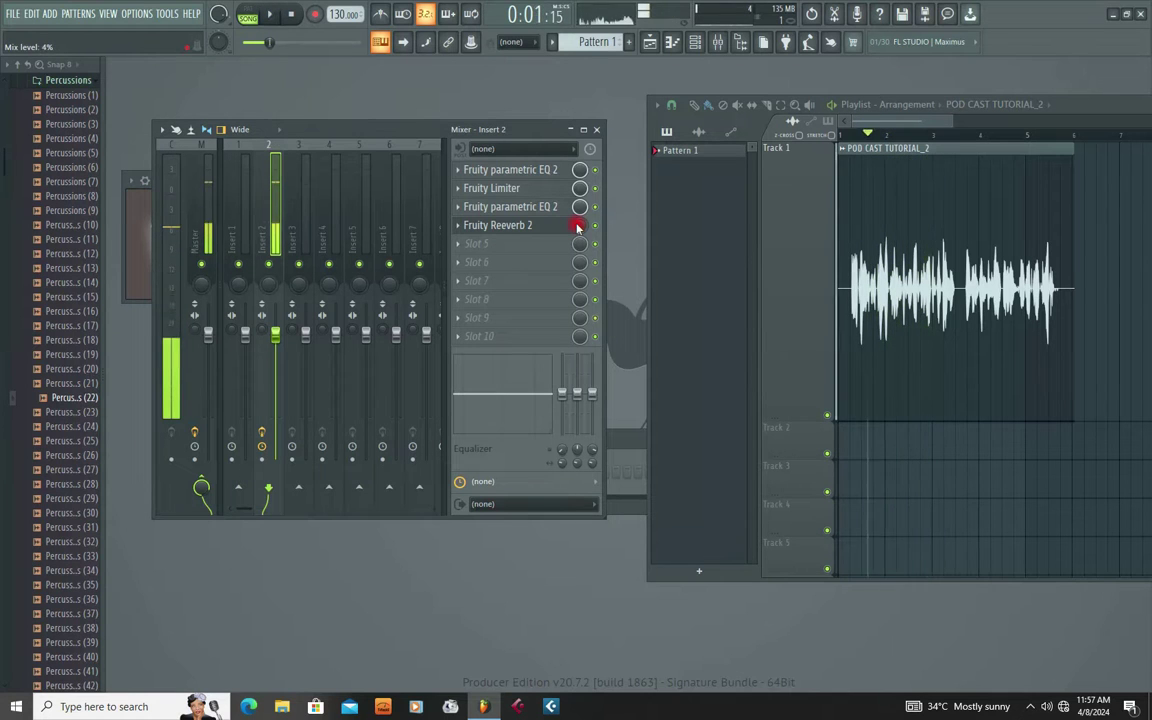
{"action": "key", "text": "space"}
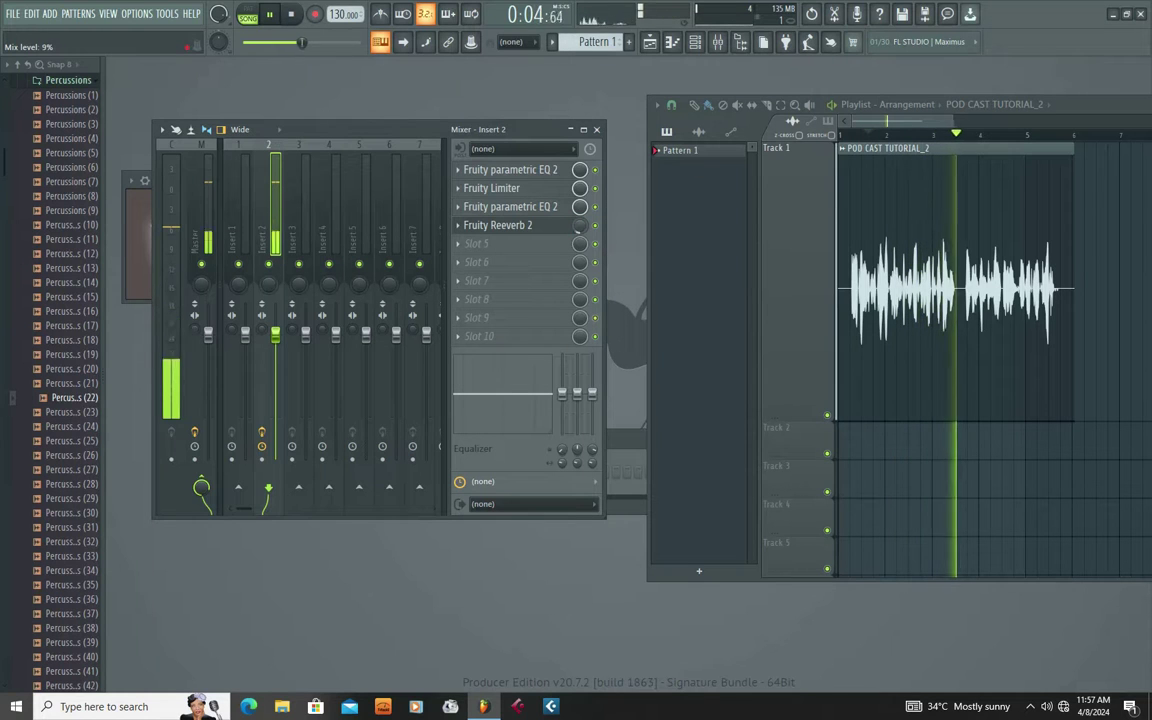
{"action": "key", "text": "space"}
Check the Fruity Reeverb 2 window, then fine-tune its slot mix level to about 8% during playback.
{"action": "left_click", "coordinate": [512, 227]}
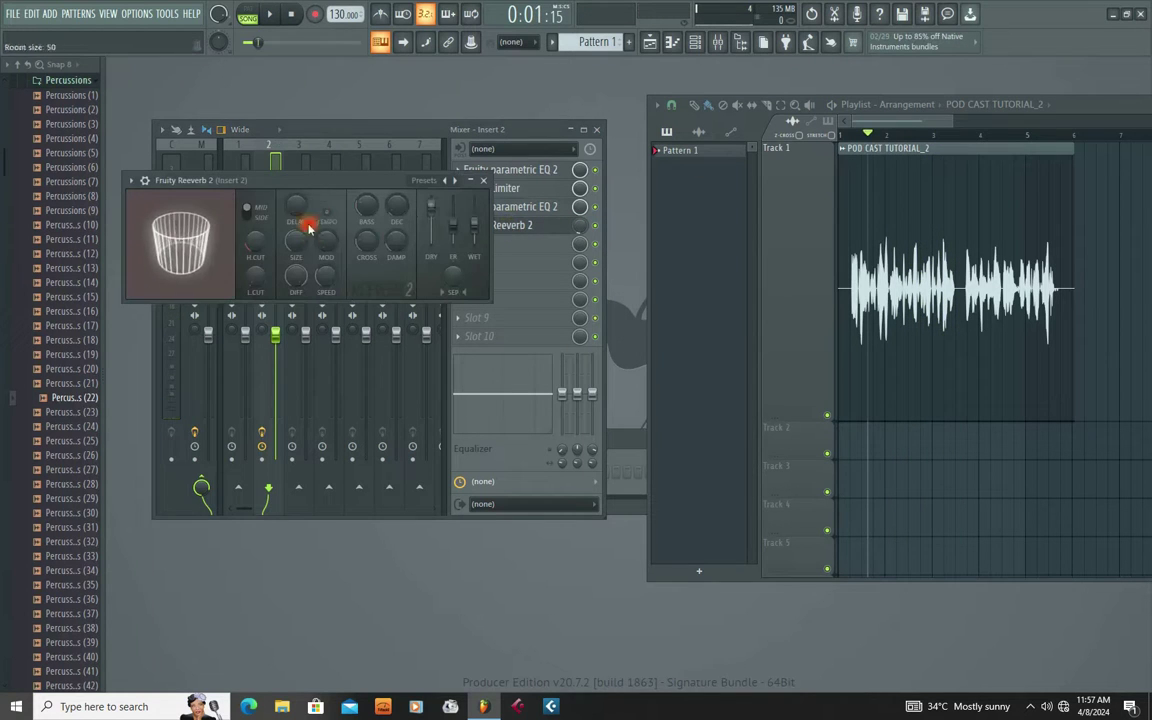
{"action": "left_click", "coordinate": [483, 183]}
{"action": "key", "text": "space"}
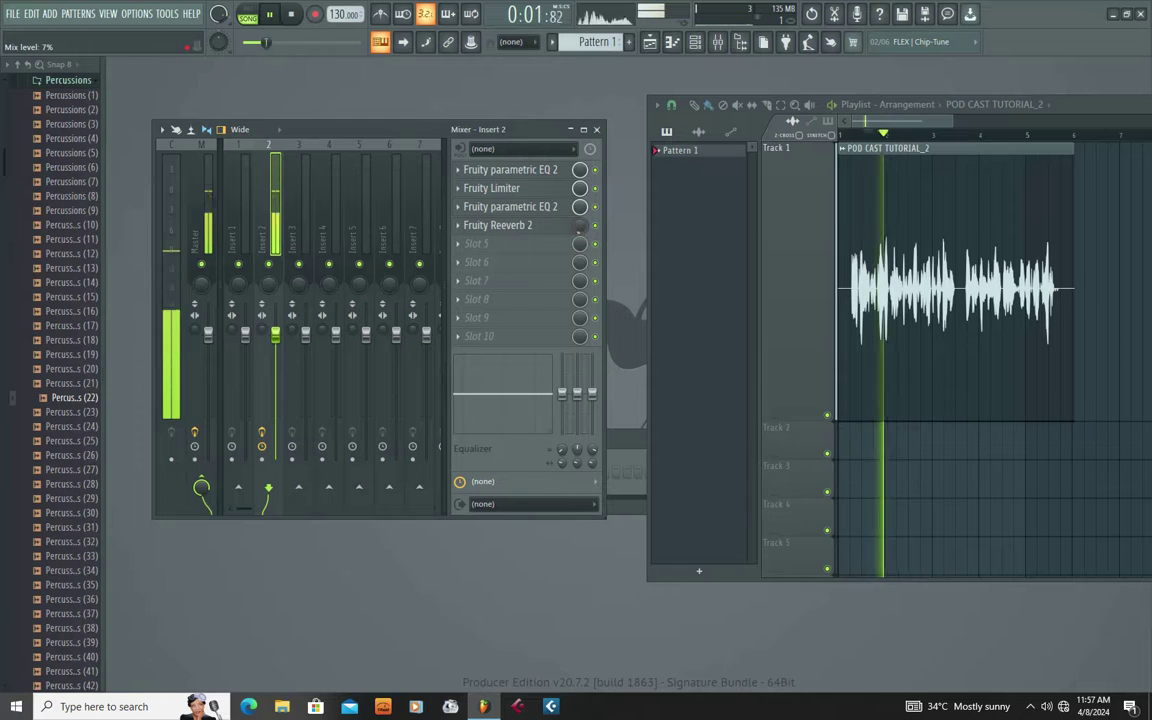
{"action": "scroll", "coordinate": [580, 226], "scroll_direction": "up", "scroll_amount": 5}
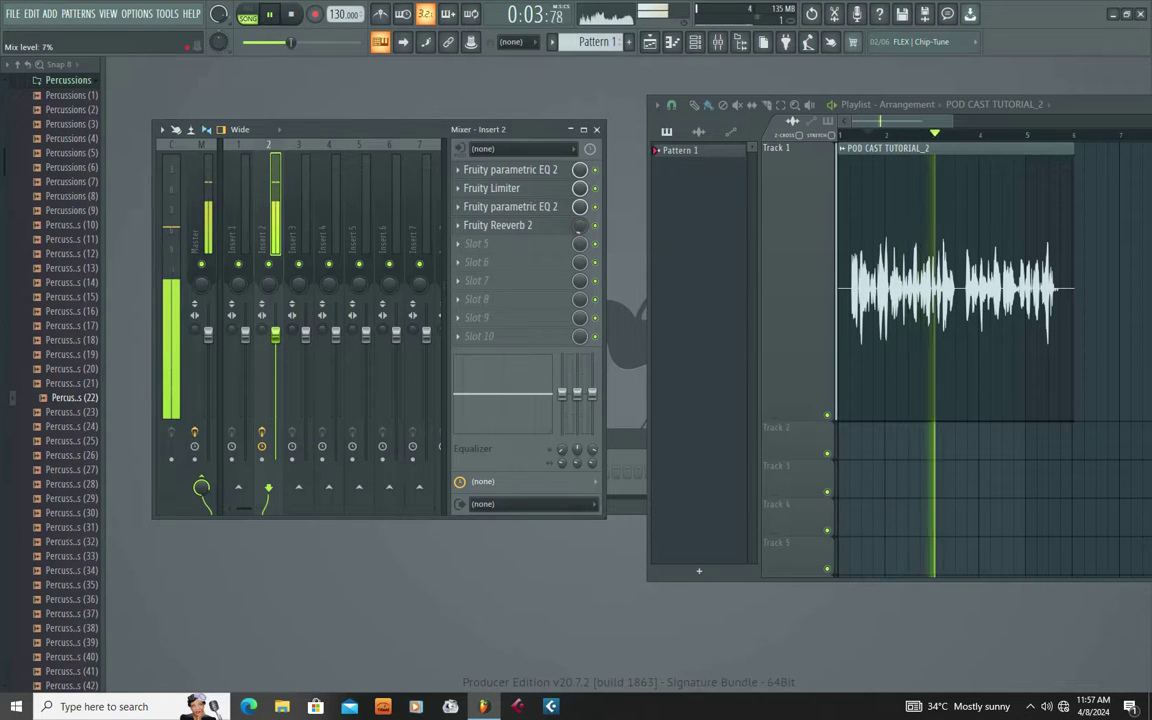
{"action": "scroll", "coordinate": [580, 228], "scroll_direction": "down", "scroll_amount": 1}
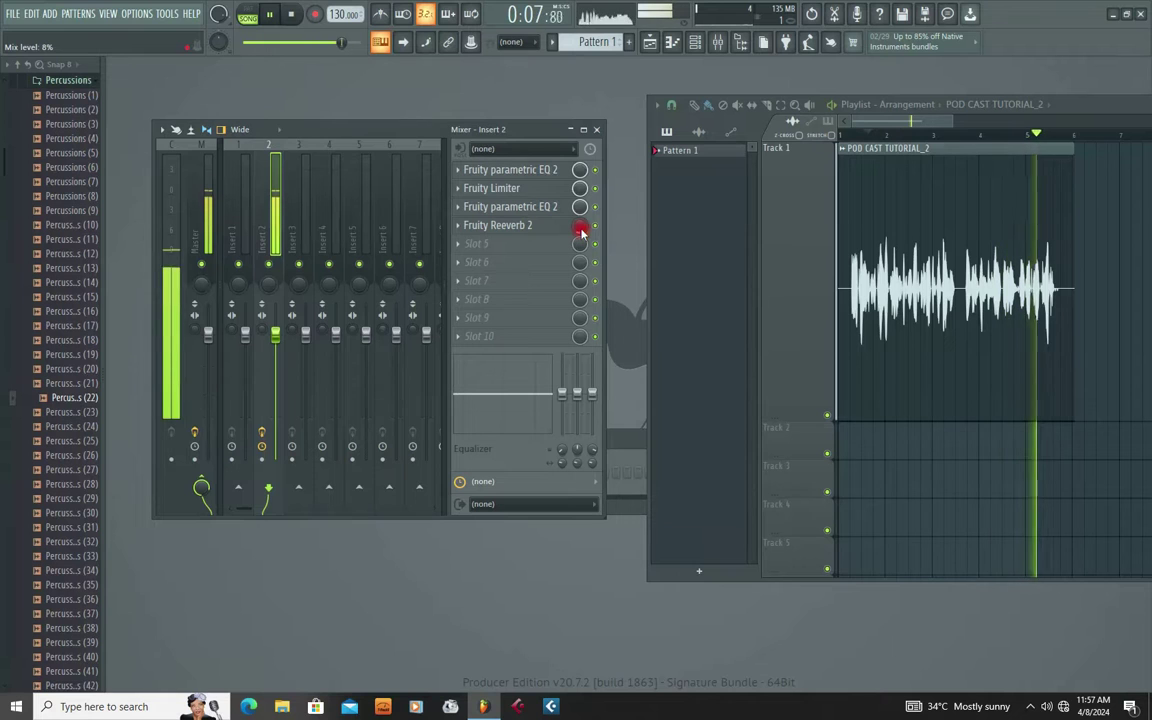
{"action": "key", "text": "space"}
Look at the Fruity Reeverb 2 window once more and delete the reverb from slot 4 of Insert 2.
{"action": "left_click", "coordinate": [507, 226]}
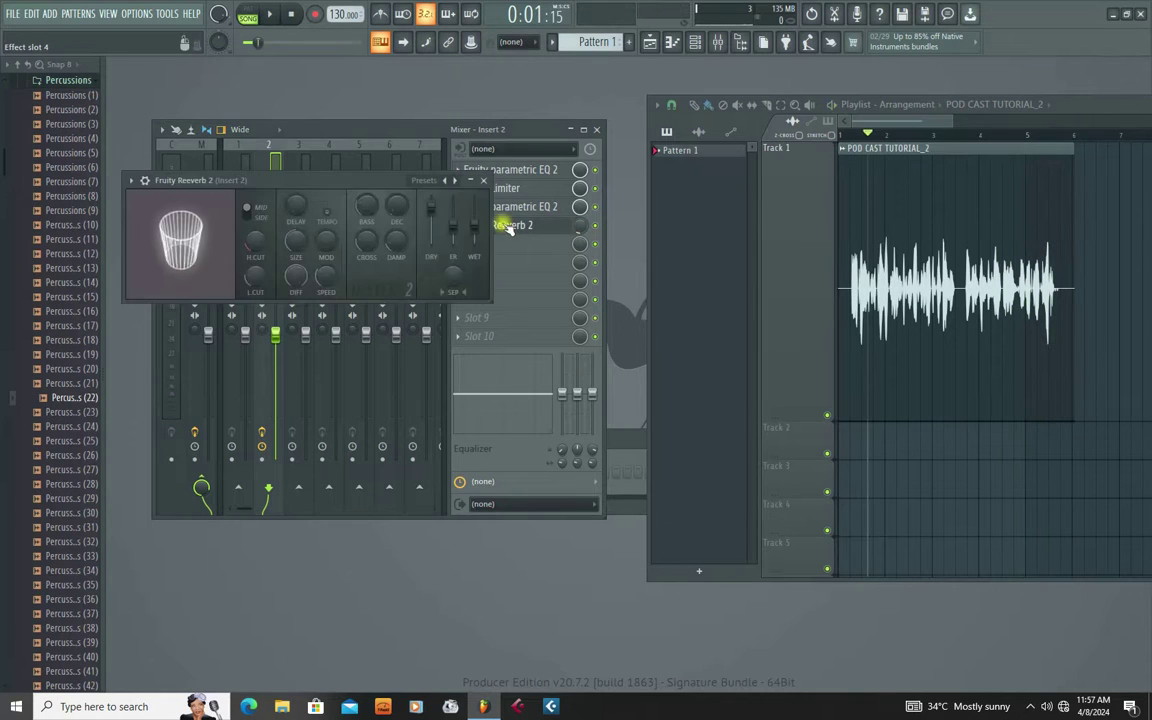
{"action": "left_click_drag", "start_coordinate": [333, 189], "coordinate": [324, 216]}
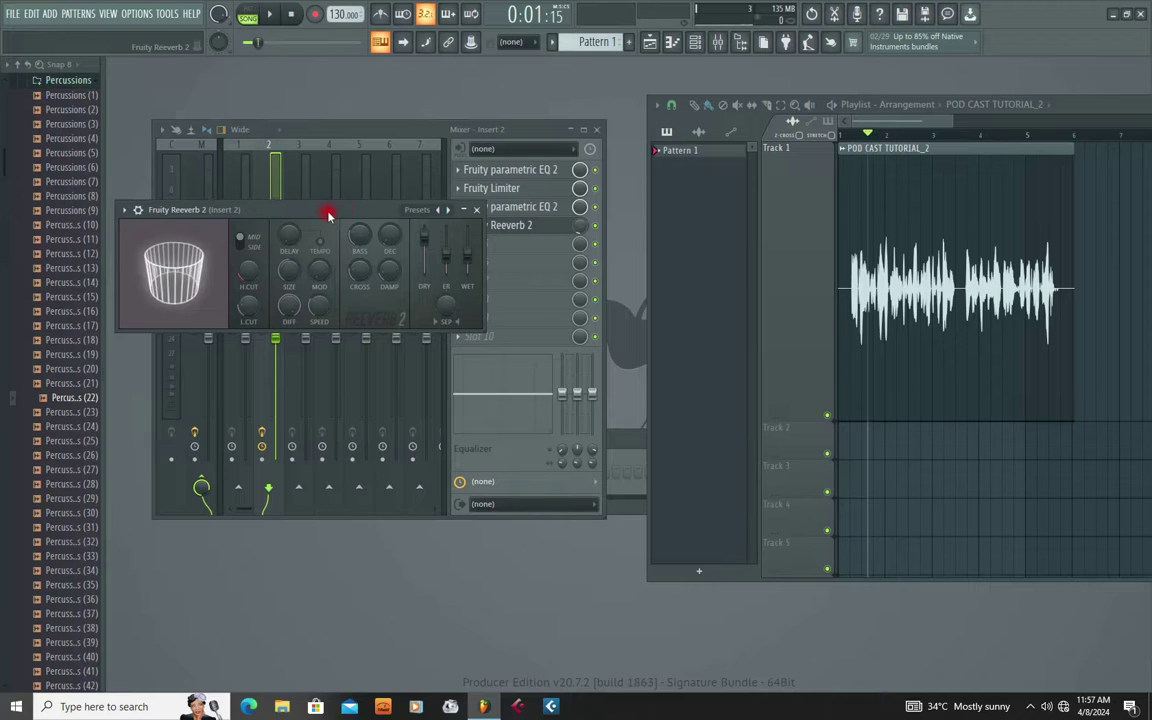
{"action": "left_click", "coordinate": [478, 210]}
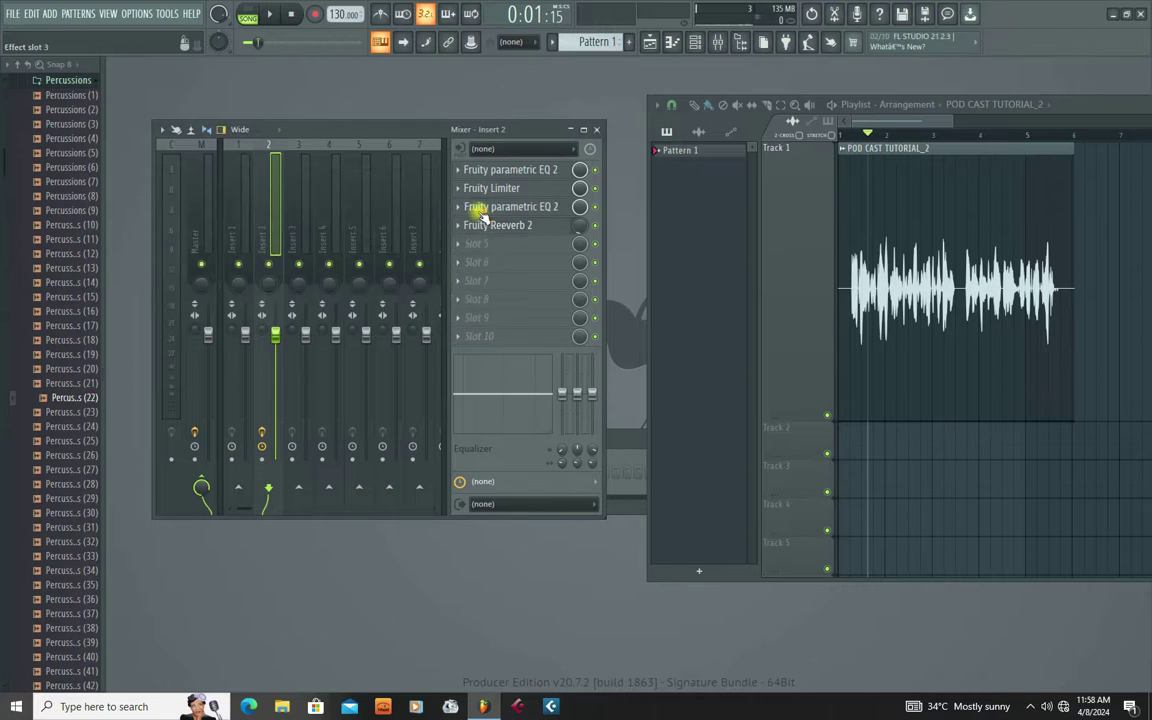
{"action": "left_click", "coordinate": [460, 225]}
{"action": "mouse_move", "coordinate": [498, 243]}
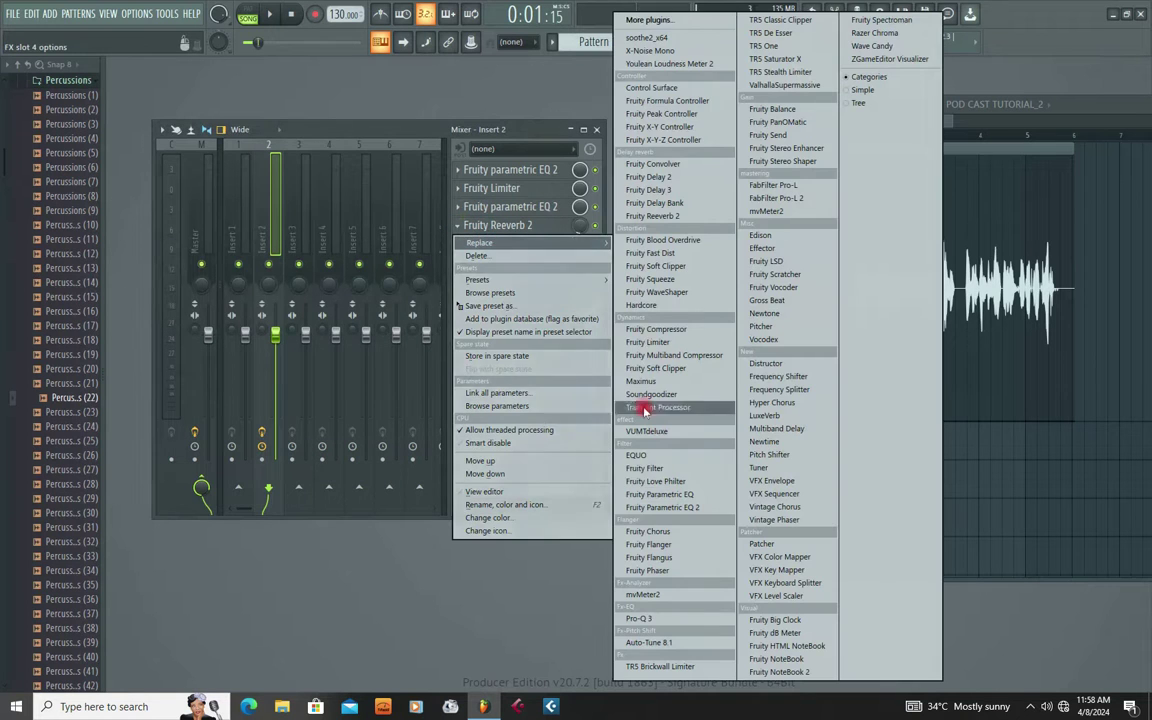
{"action": "left_click", "coordinate": [478, 256]}
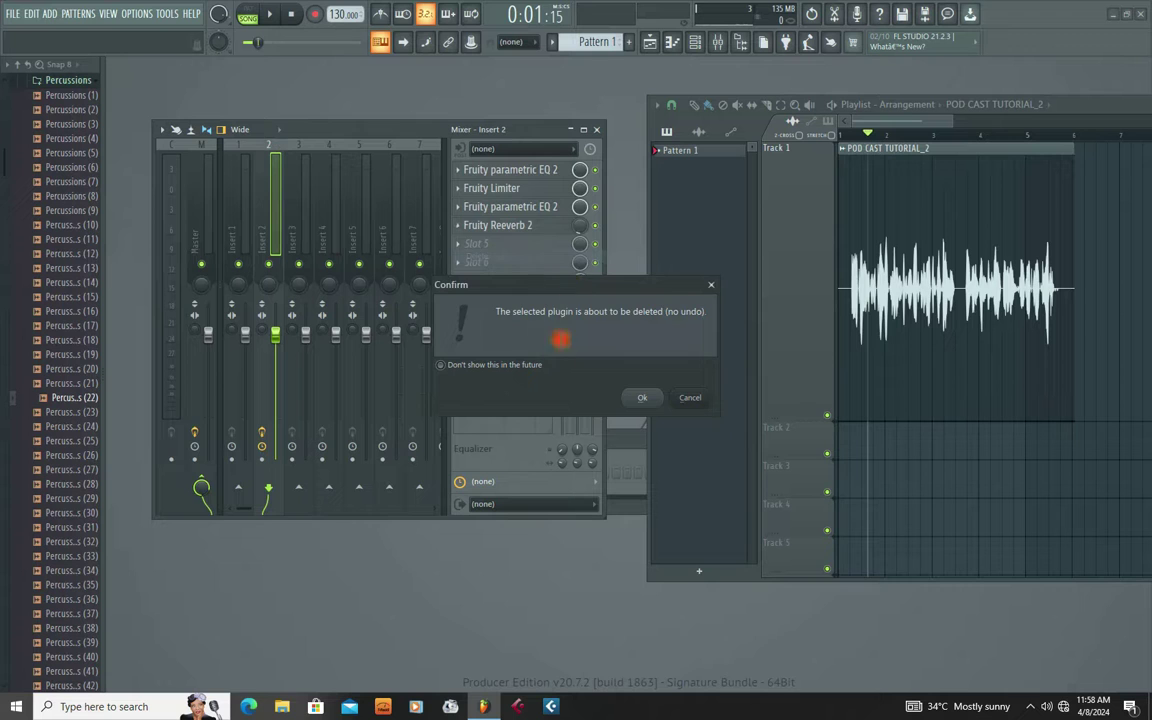
{"action": "left_click", "coordinate": [640, 400]}
Play the clip through the remaining two EQs and limiter on Insert 2.
{"action": "mouse_move", "coordinate": [487, 130]}
{"action": "left_mouse_down"}
{"action": "mouse_move", "coordinate": [527, 118]}
{"action": "mouse_move", "coordinate": [506, 117]}
{"action": "left_mouse_up"}
{"action": "key", "text": "space"}
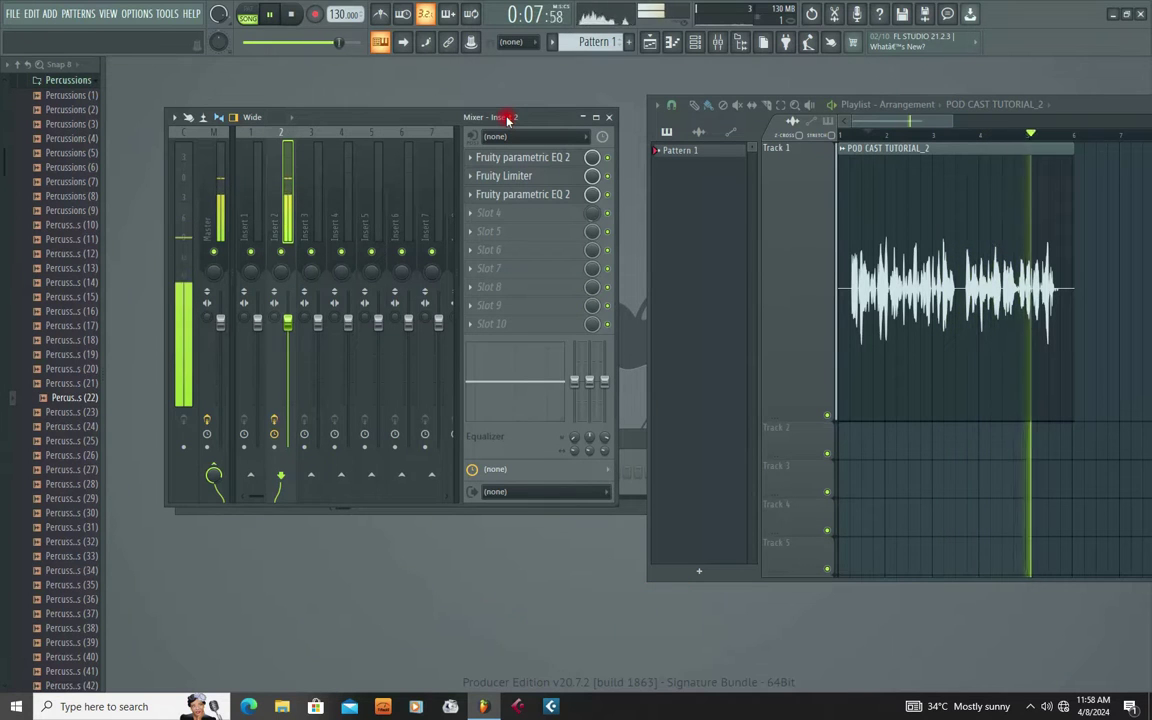
{"action": "key", "text": "space"}
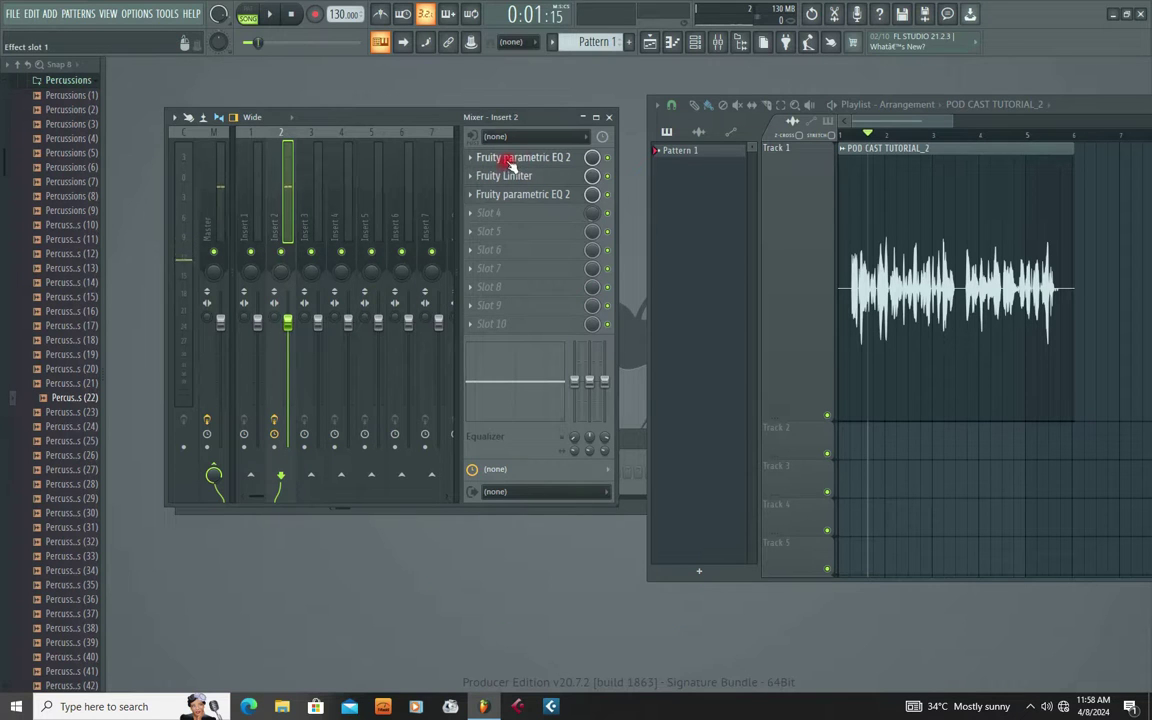
Set the band 1 high pass in the slot 1 EQ to about 35 Hz and close the EQ.
{"action": "left_click", "coordinate": [506, 160]}
{"action": "left_click_drag", "start_coordinate": [561, 213], "coordinate": [497, 210]}
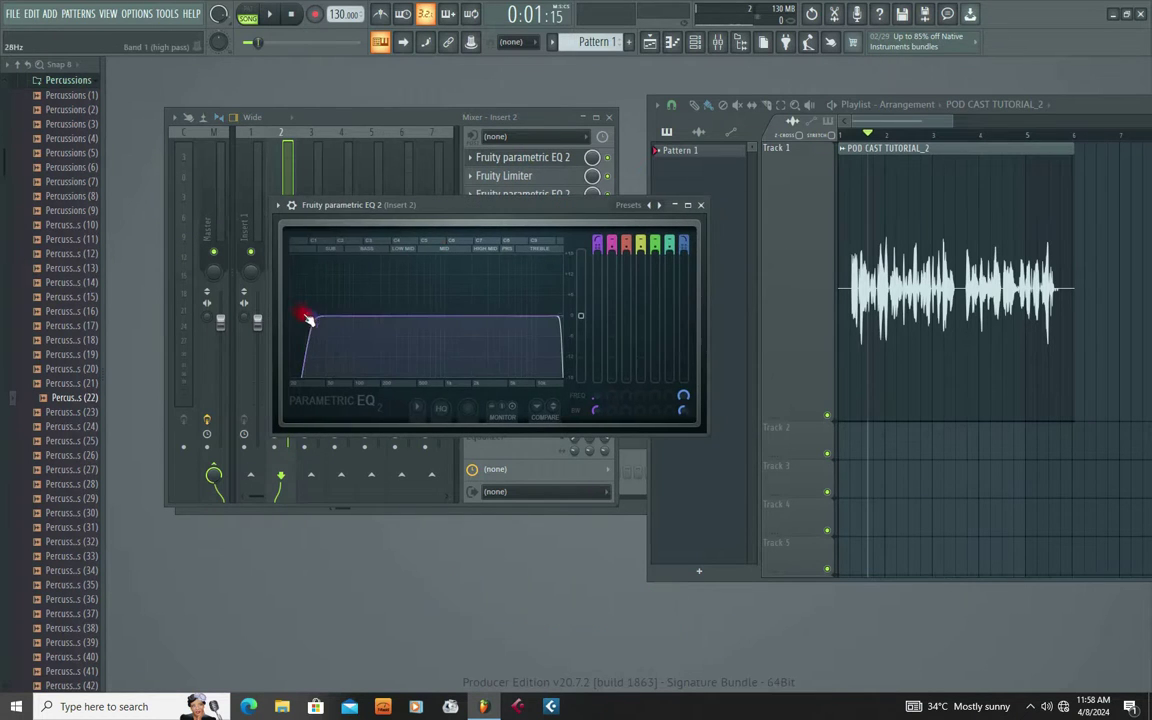
{"action": "left_click_drag", "start_coordinate": [315, 317], "coordinate": [312, 317]}
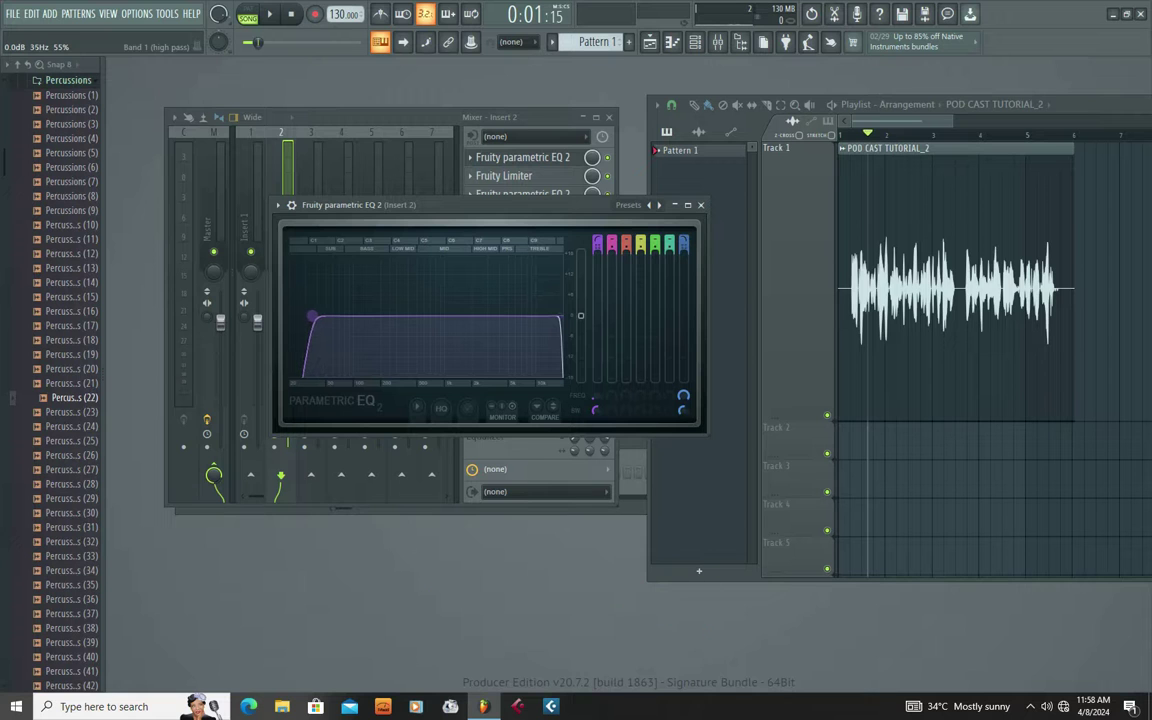
{"action": "left_click", "coordinate": [702, 201]}
Review Fruity Limiter's compressor settings in slot 2 while playing the clip, and close its window.
{"action": "left_click", "coordinate": [512, 180]}
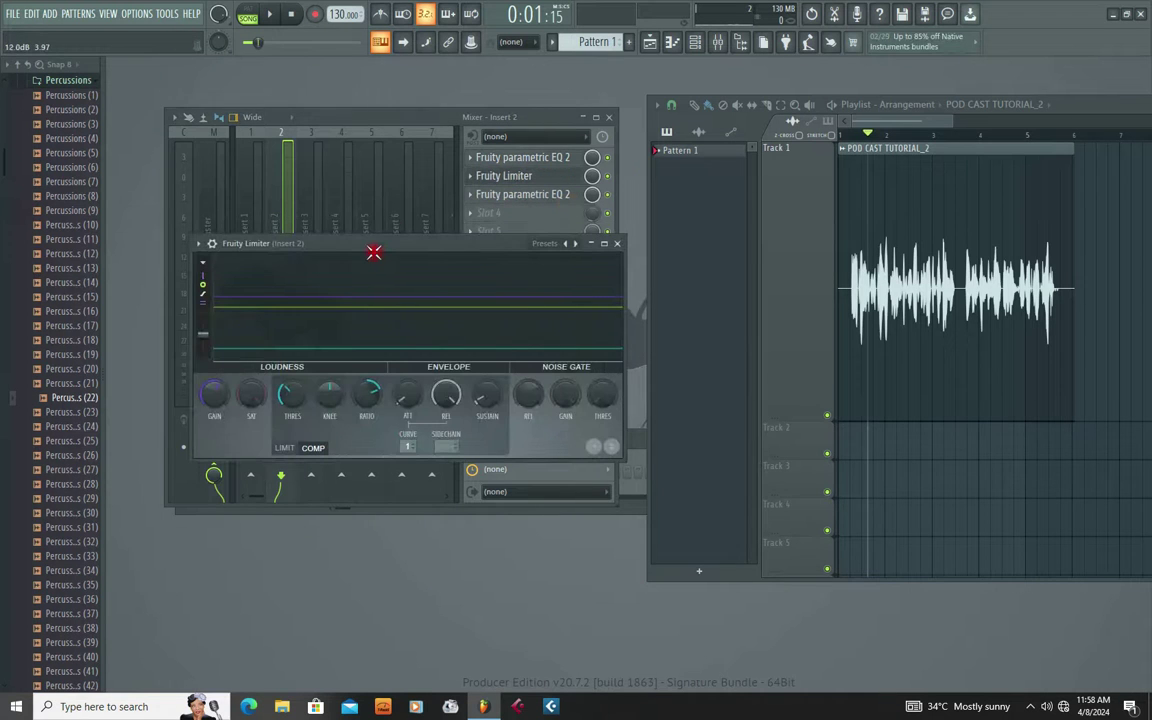
{"action": "left_click_drag", "start_coordinate": [404, 239], "coordinate": [428, 219]}
{"action": "left_click", "coordinate": [342, 422]}
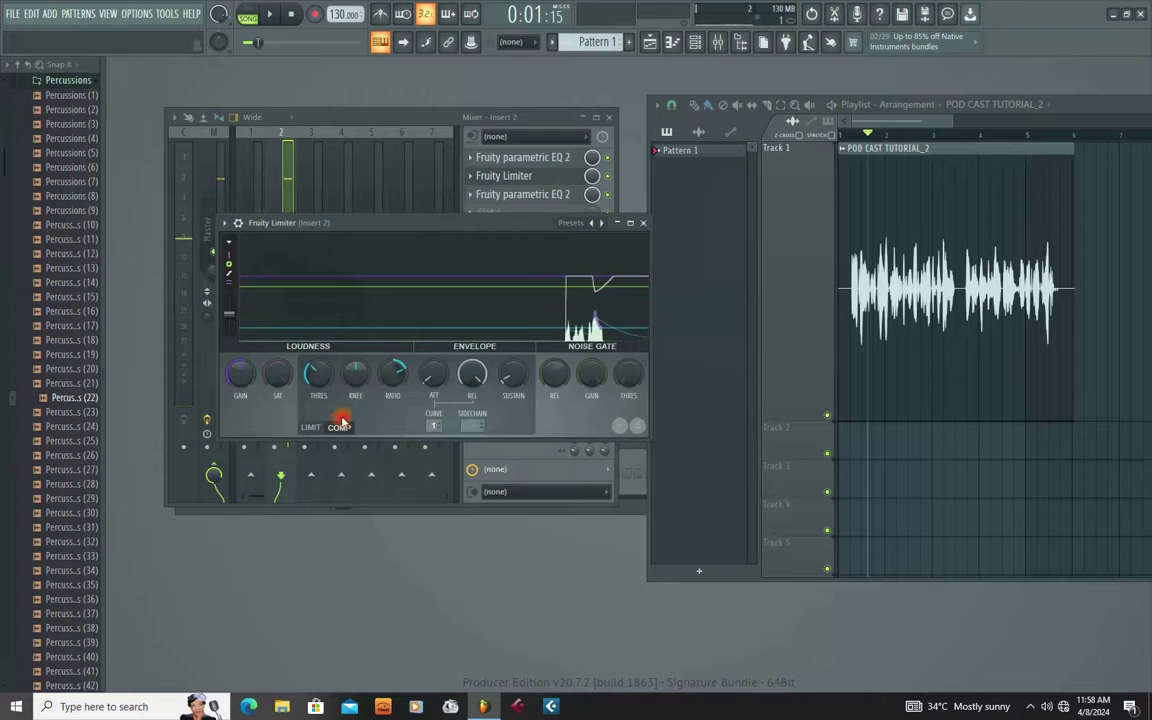
{"action": "key", "text": "space"}
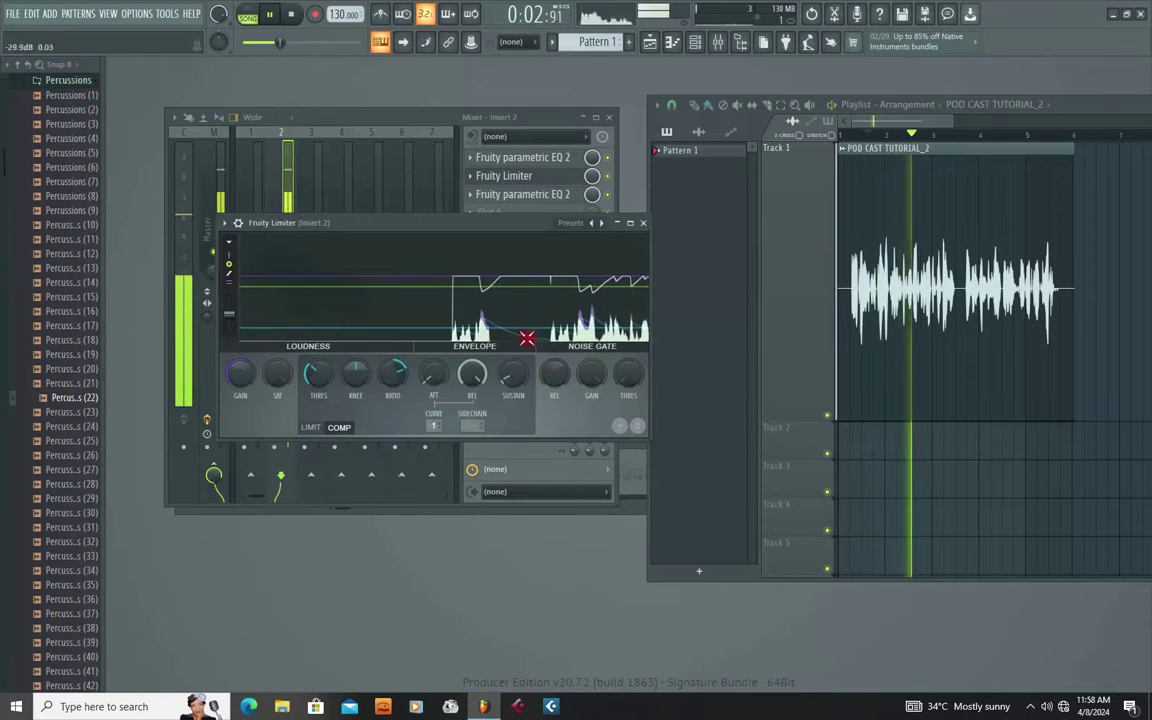
{"action": "key", "text": "space"}
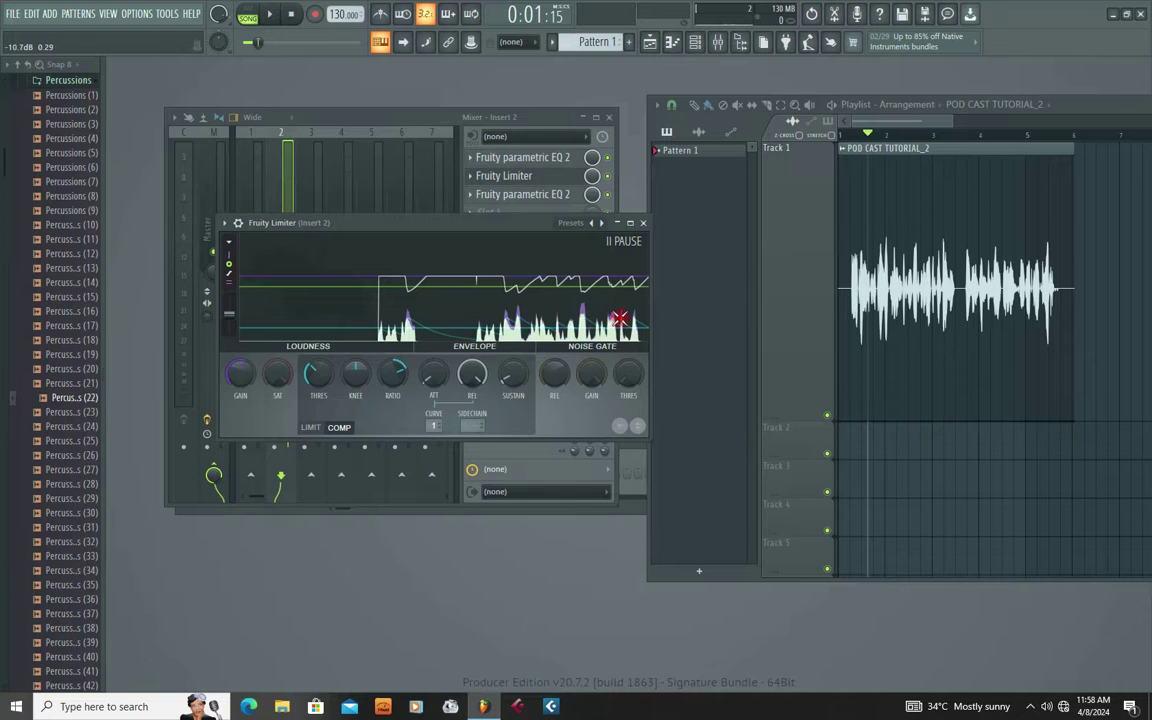
{"action": "left_click", "coordinate": [641, 225]}
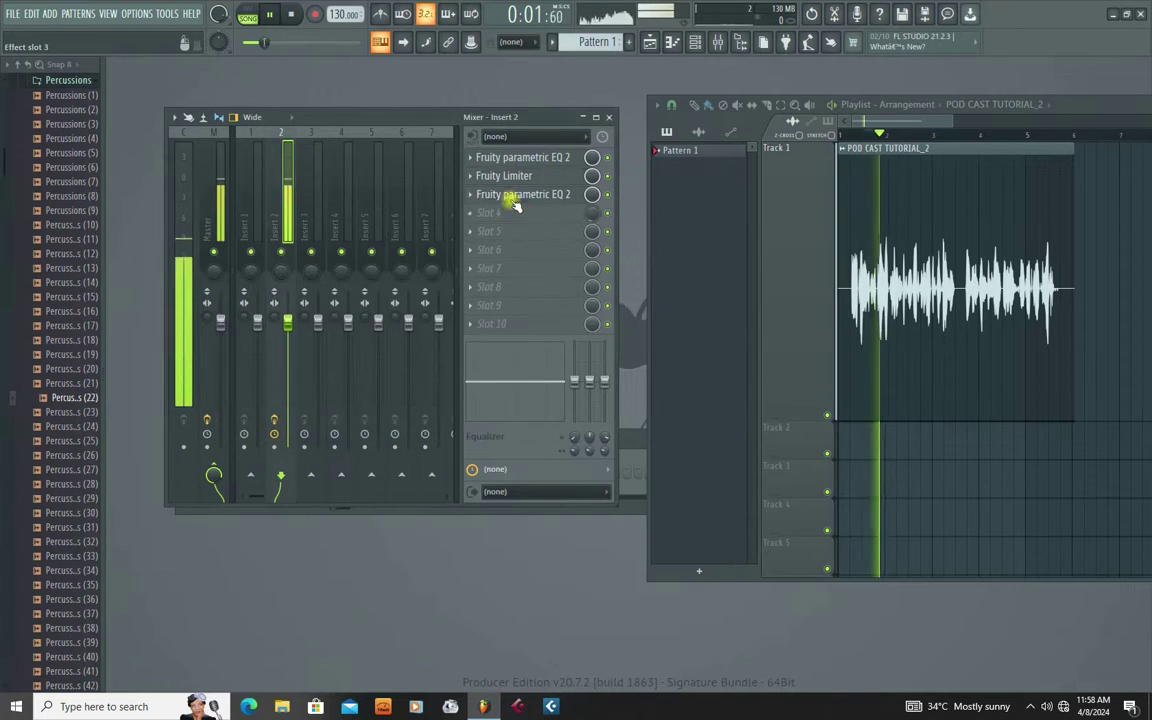
Adjust the slot 3 EQ's band 7 high shelf to about 4.0 dB at 2834 Hz during playback and close the EQ.
{"action": "left_click", "coordinate": [514, 196]}
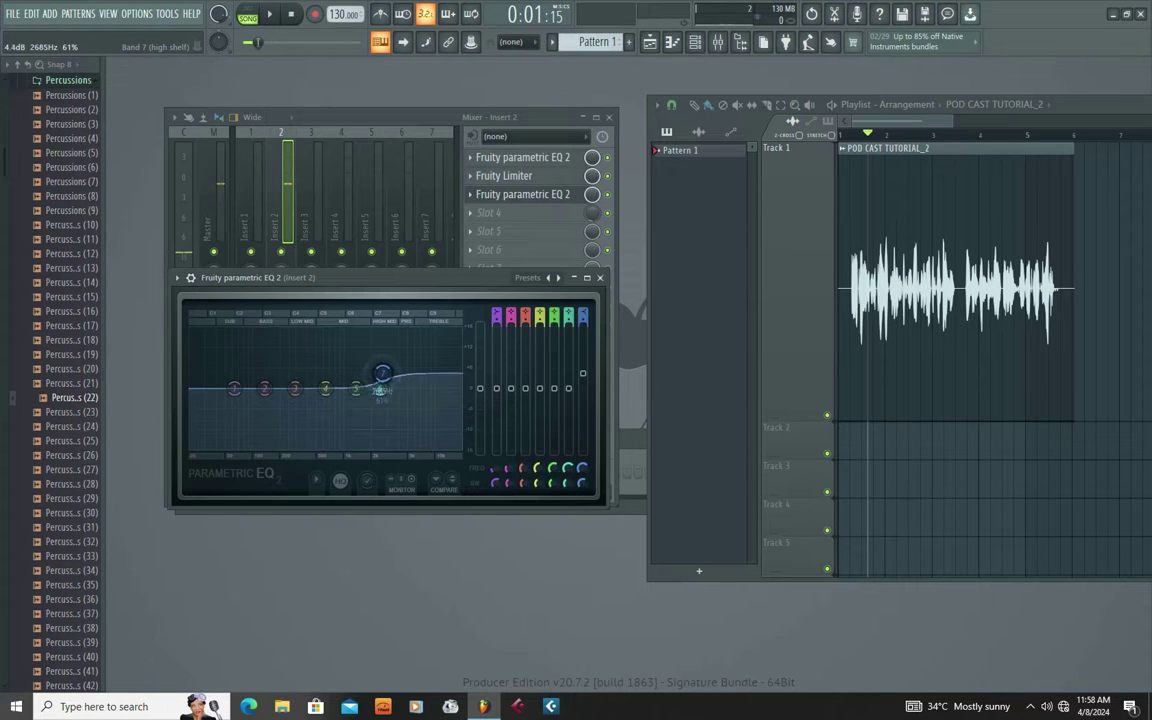
{"action": "key", "text": "space"}
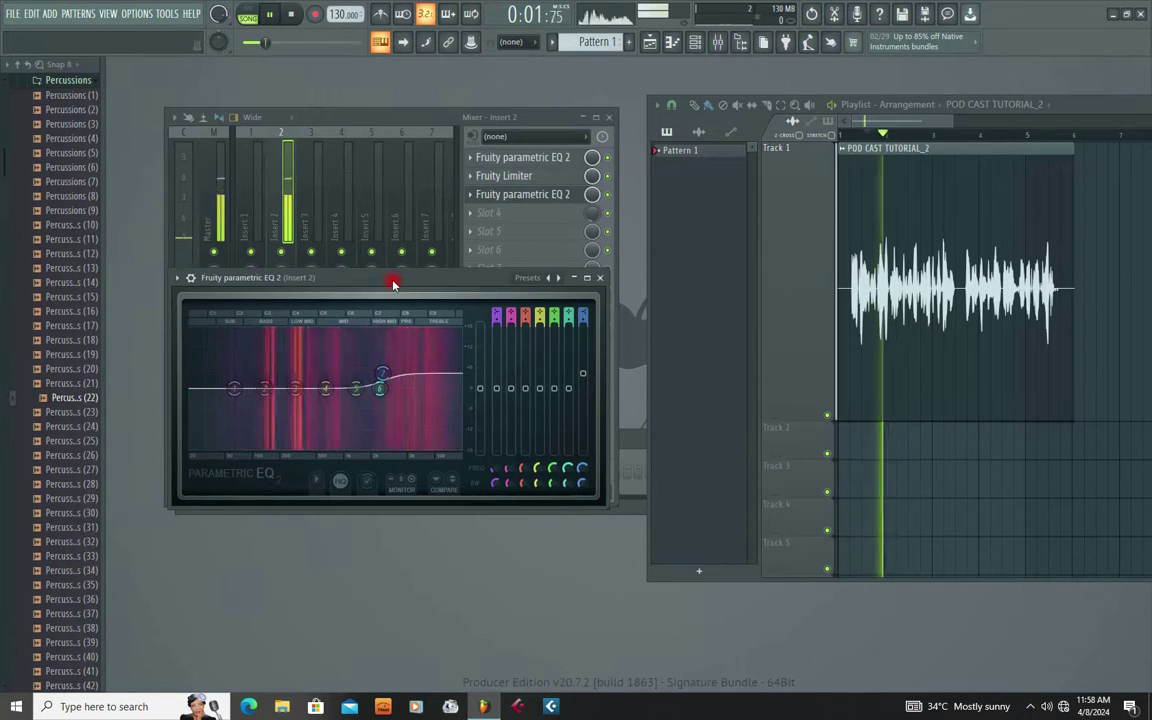
{"action": "left_click_drag", "start_coordinate": [391, 283], "coordinate": [415, 271]}
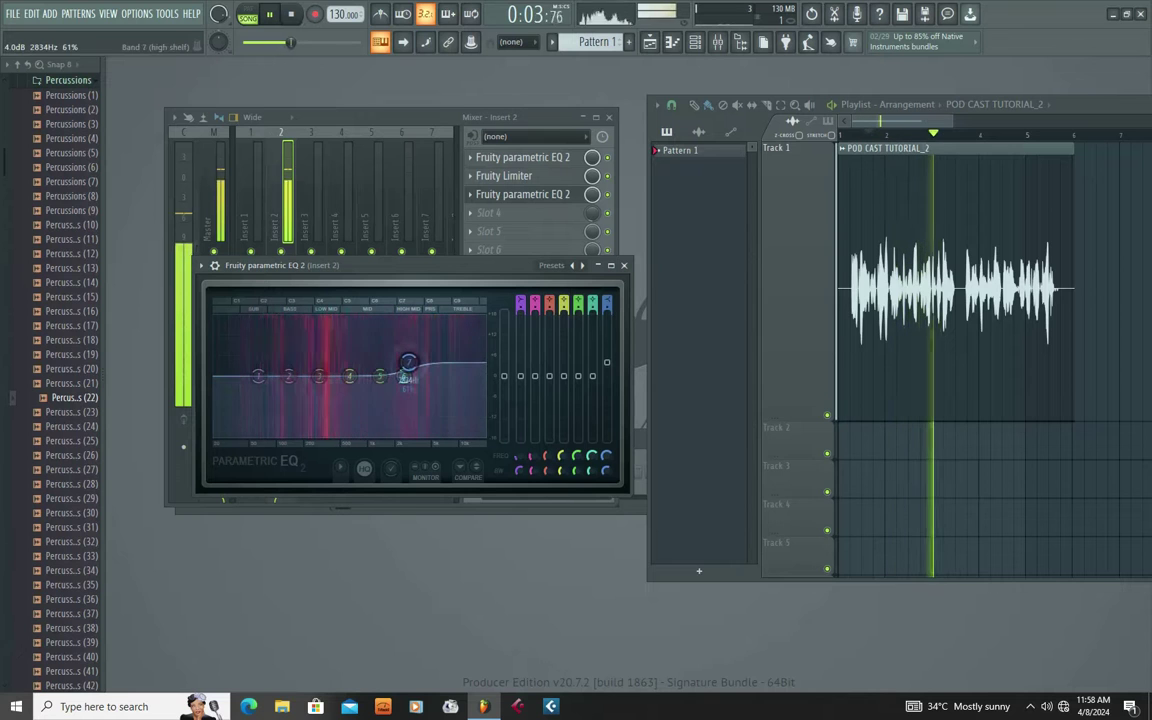
{"action": "left_click", "coordinate": [624, 265]}
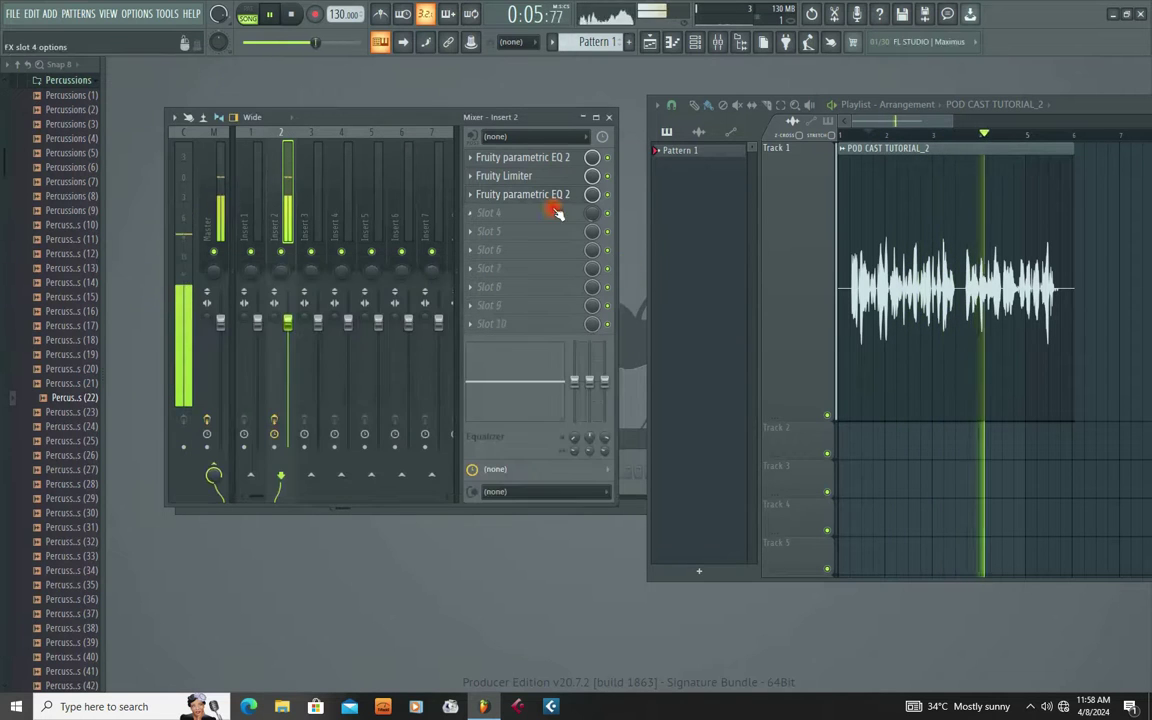
{"action": "key", "text": "space"}
{"action": "left_click_drag", "start_coordinate": [412, 120], "coordinate": [429, 119]}
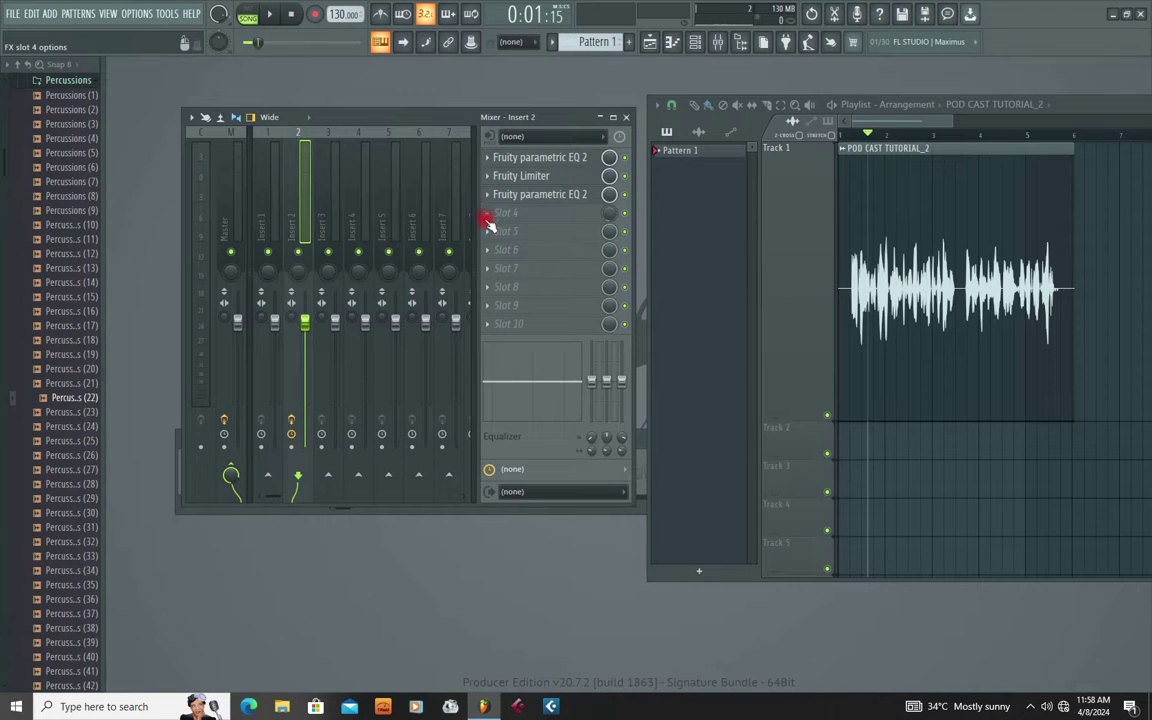
{"action": "left_click", "coordinate": [1030, 706]}
{"action": "left_click", "coordinate": [1024, 681]}
{"action": "key", "text": "F6"}
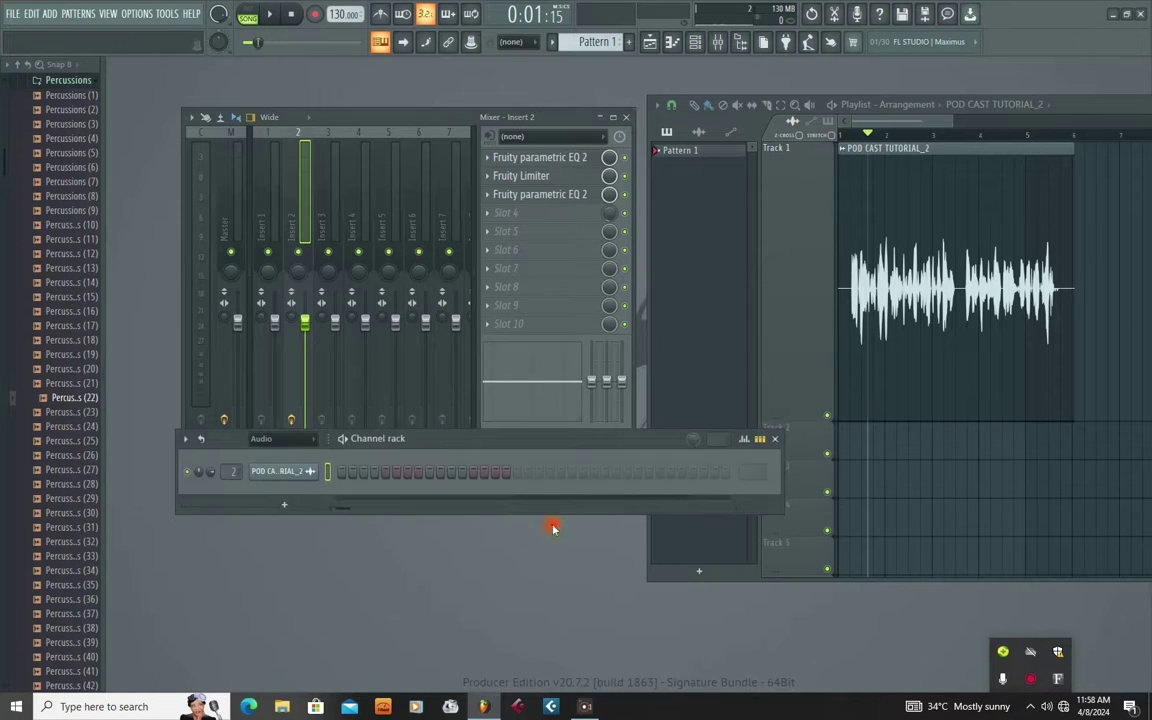
Load a second Fruity Limiter into slot 4 of Insert 2 and audition the clip through it.
{"action": "left_click", "coordinate": [498, 213]}
{"action": "left_click", "coordinate": [485, 215]}
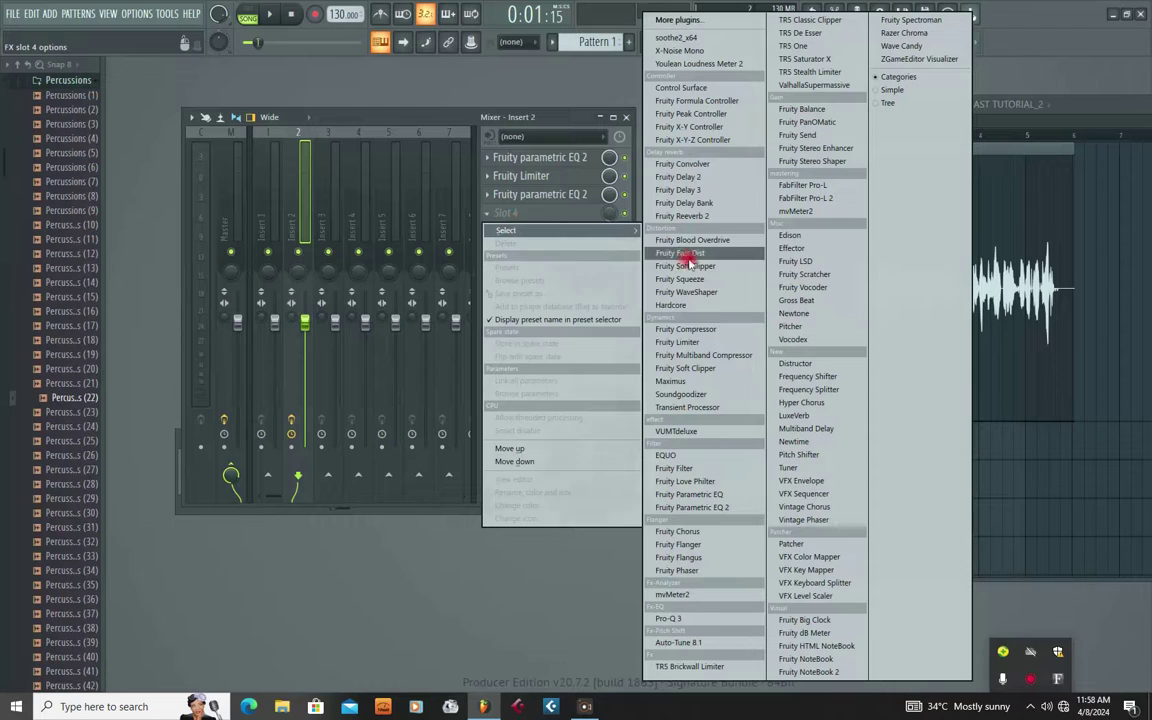
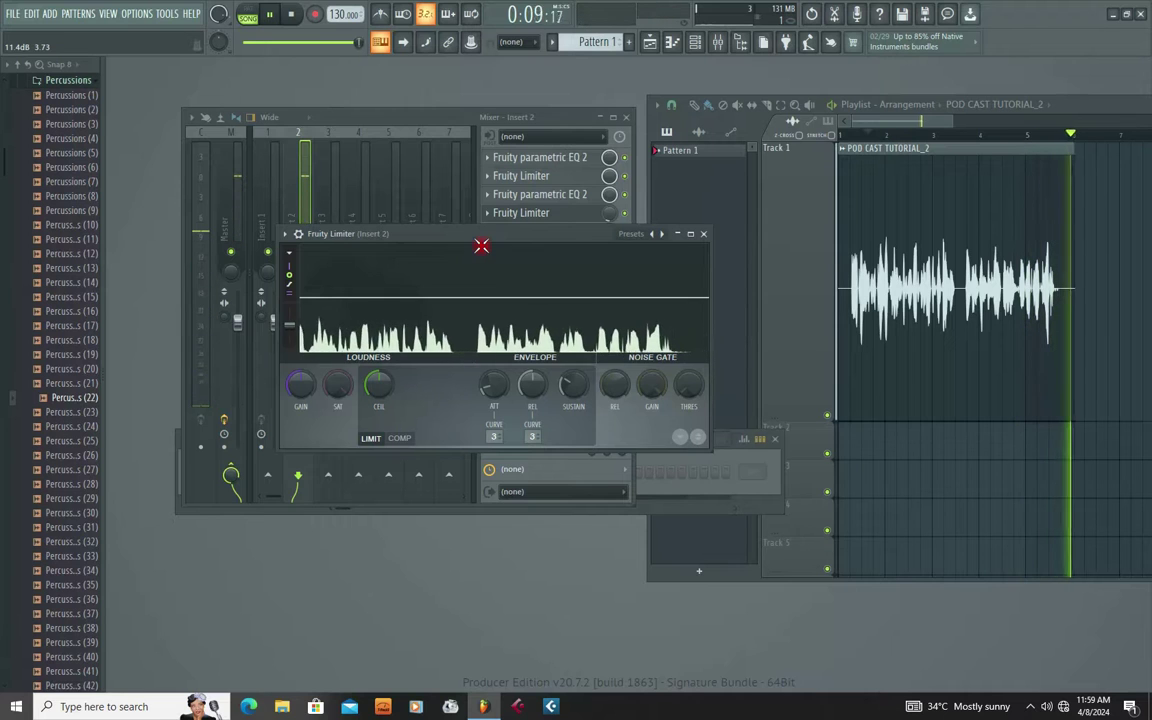
{"action": "key", "text": "space"}
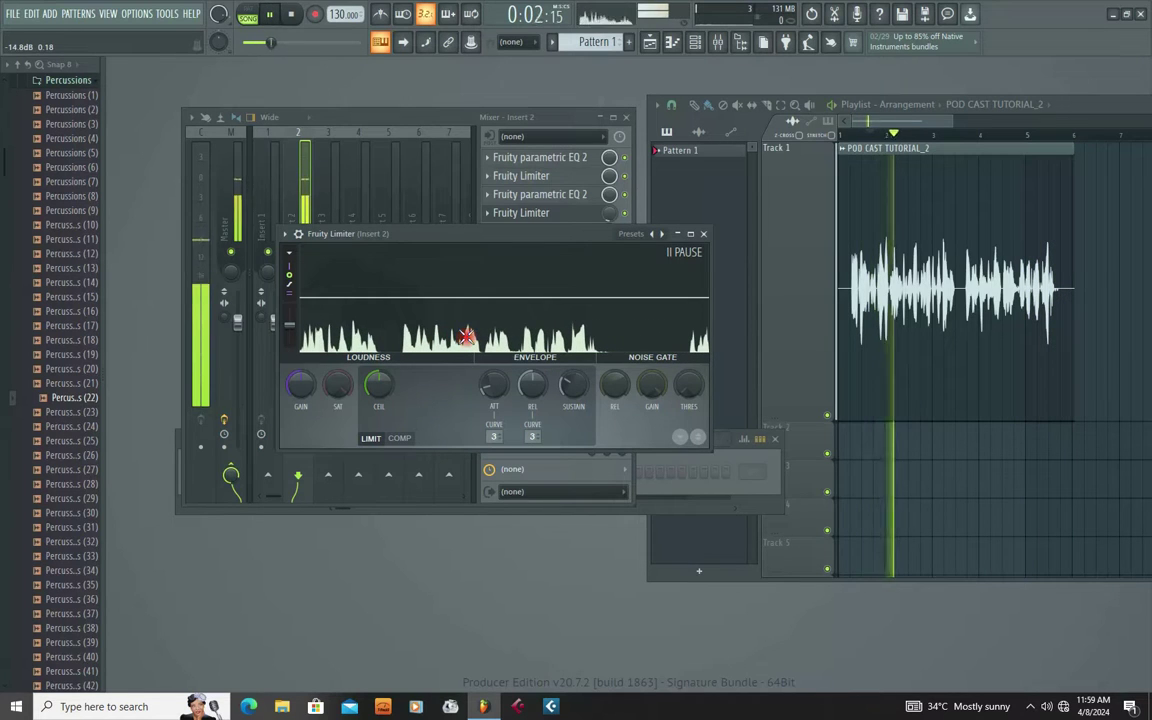
Raise the slot 4 Fruity Limiter's gain to about 11.4 dB while playing the clip.
{"action": "key", "text": "space"}
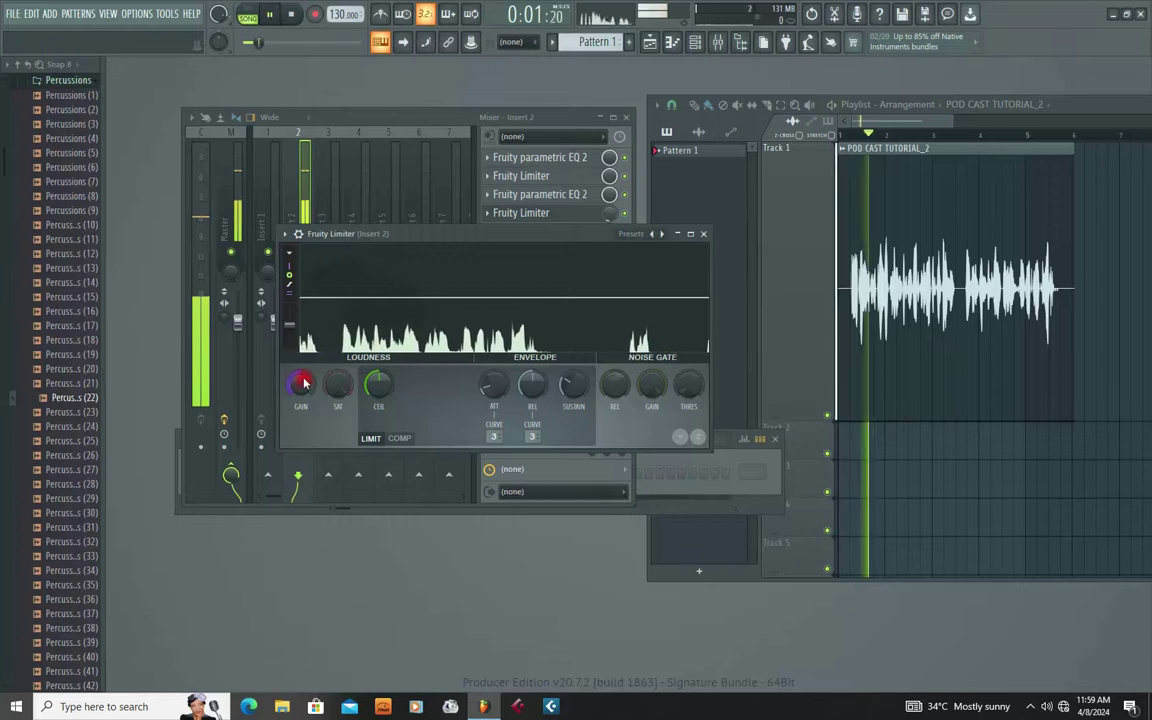
{"action": "left_click_drag", "start_coordinate": [305, 383], "coordinate": [305, 318]}
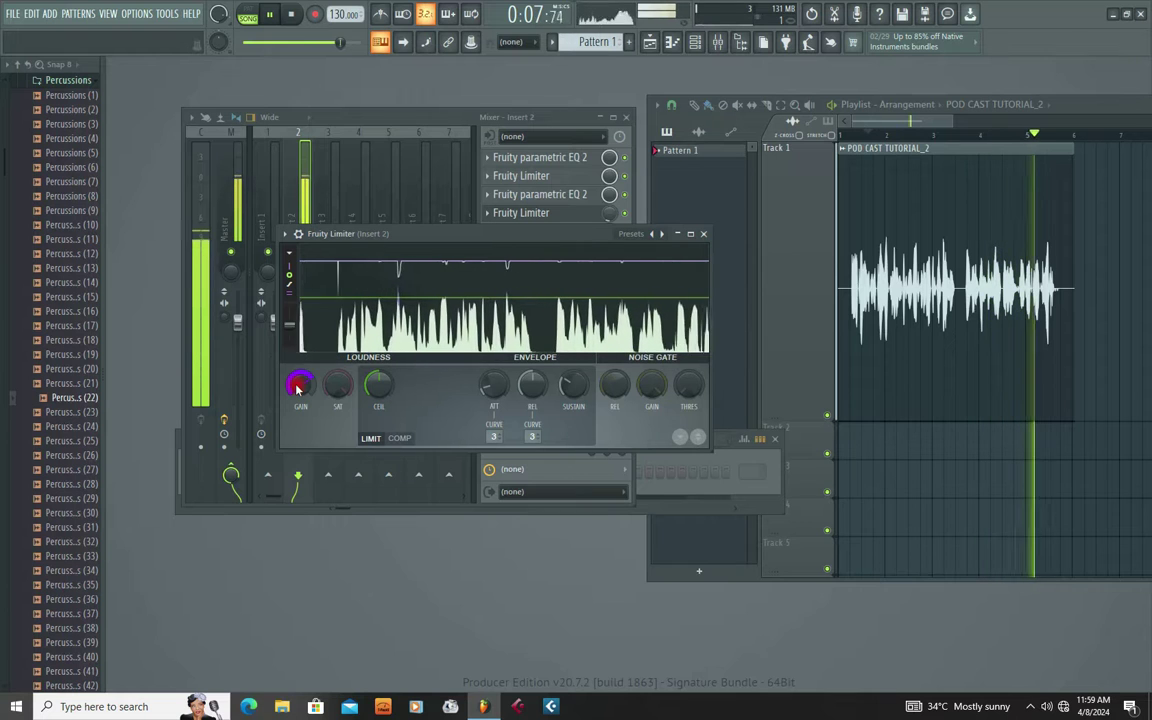
{"action": "key", "text": "space"}
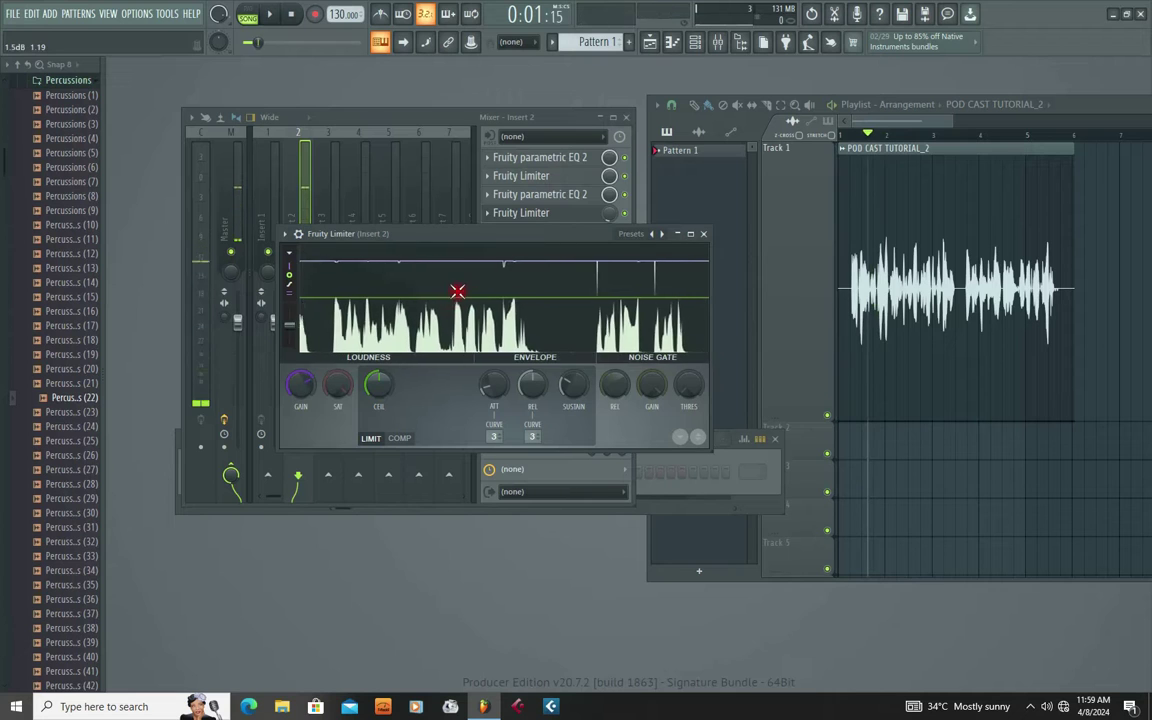
{"action": "key", "text": "space"}
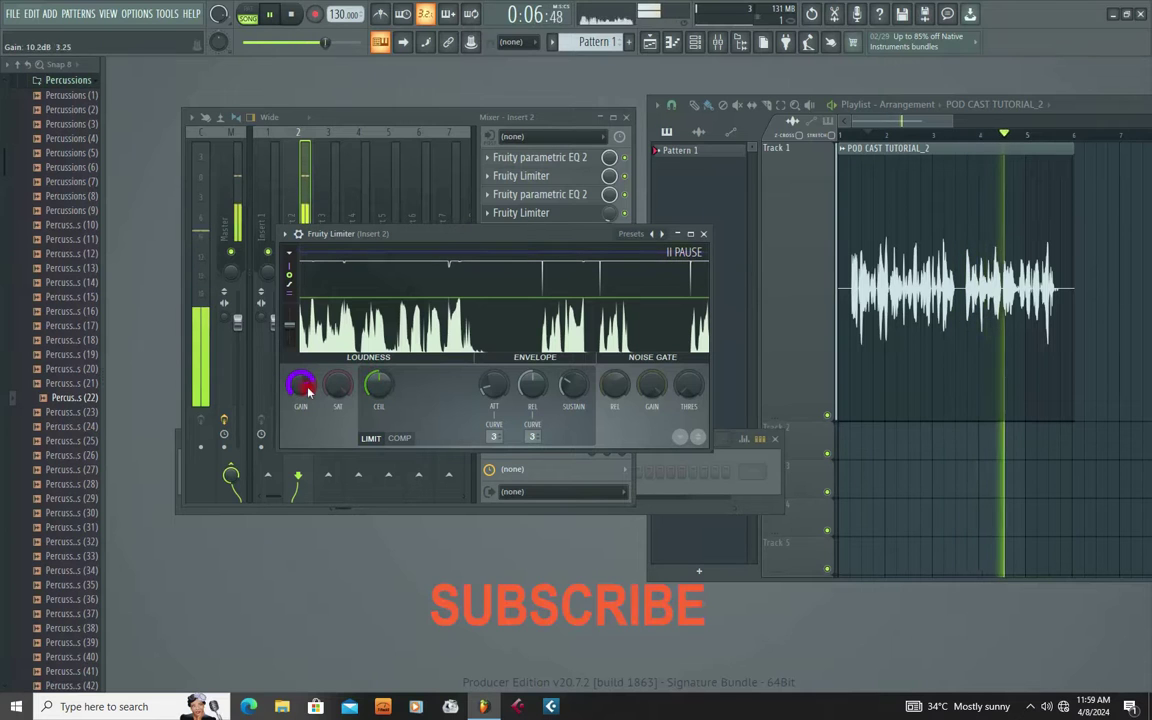
{"action": "key", "text": "space"}
{"action": "key", "text": "space"}
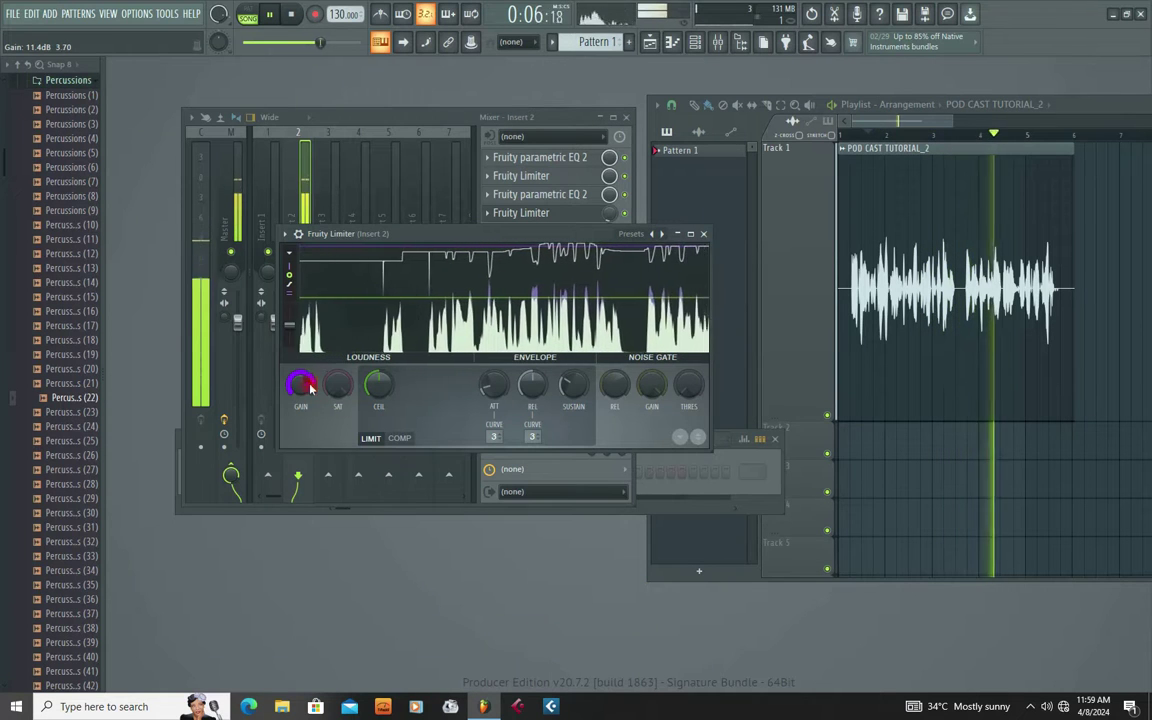
Move the limiter window off the effect slots and reset the slot 4 mix level to its default.
{"action": "left_click_drag", "start_coordinate": [416, 242], "coordinate": [497, 318]}
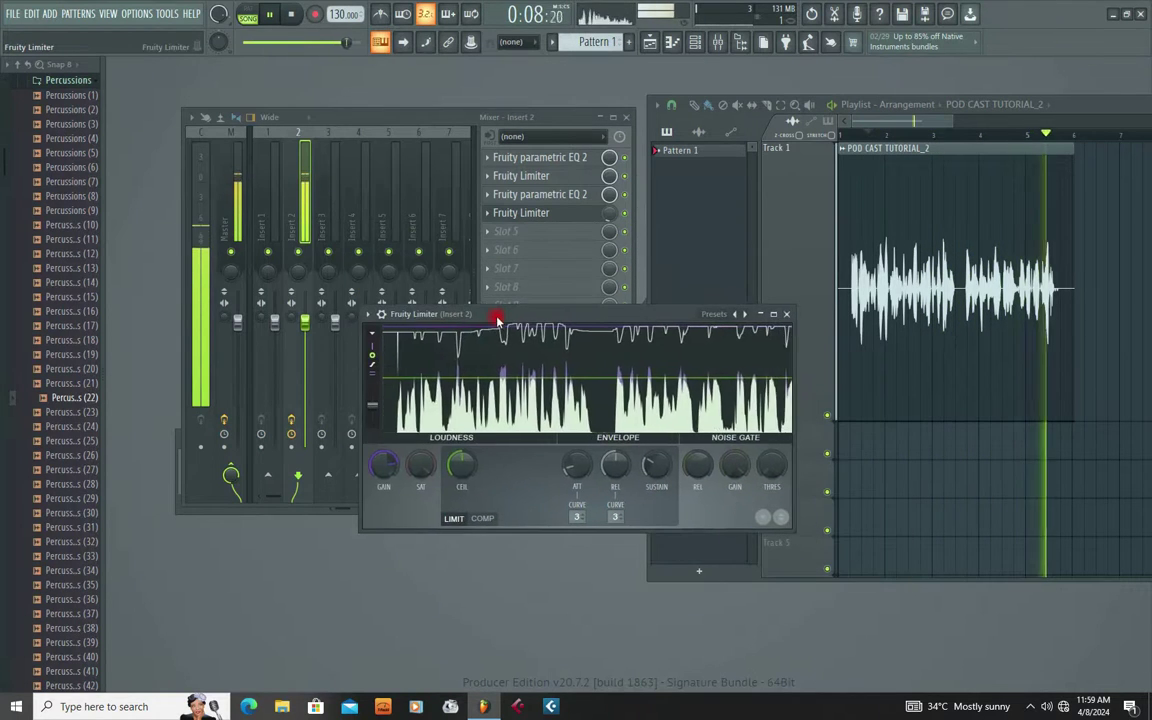
{"action": "right_click", "coordinate": [613, 220]}
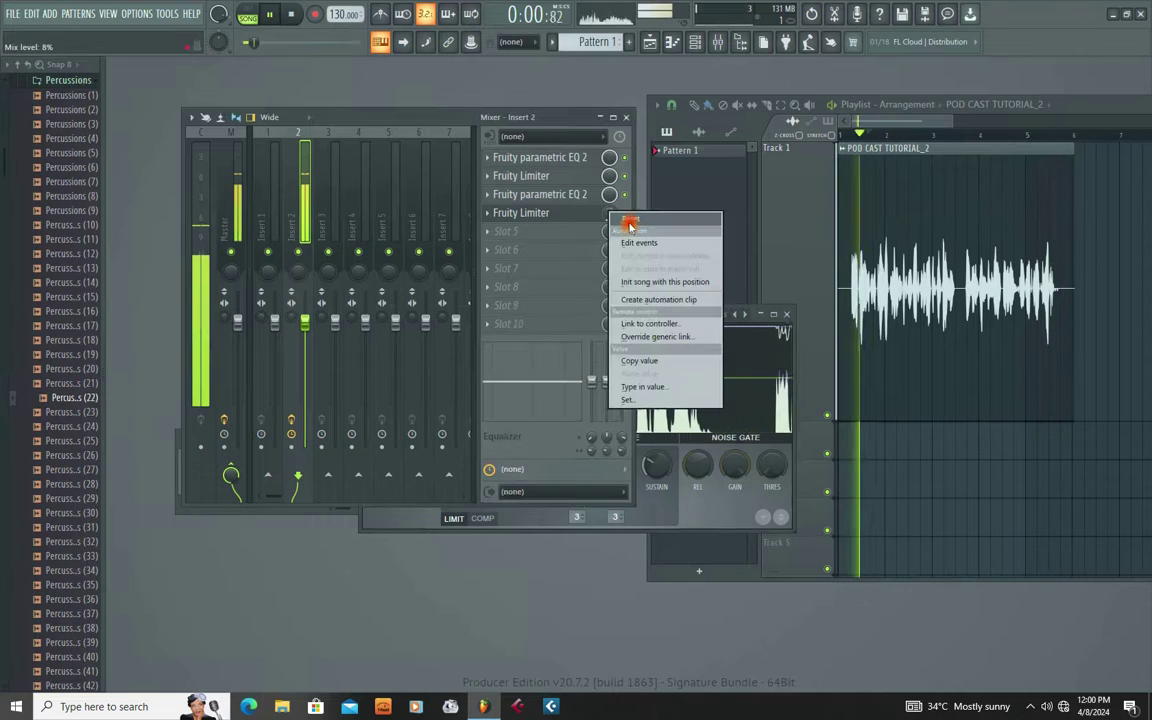
{"action": "key", "text": "Escape"}
{"action": "left_click", "coordinate": [665, 314]}
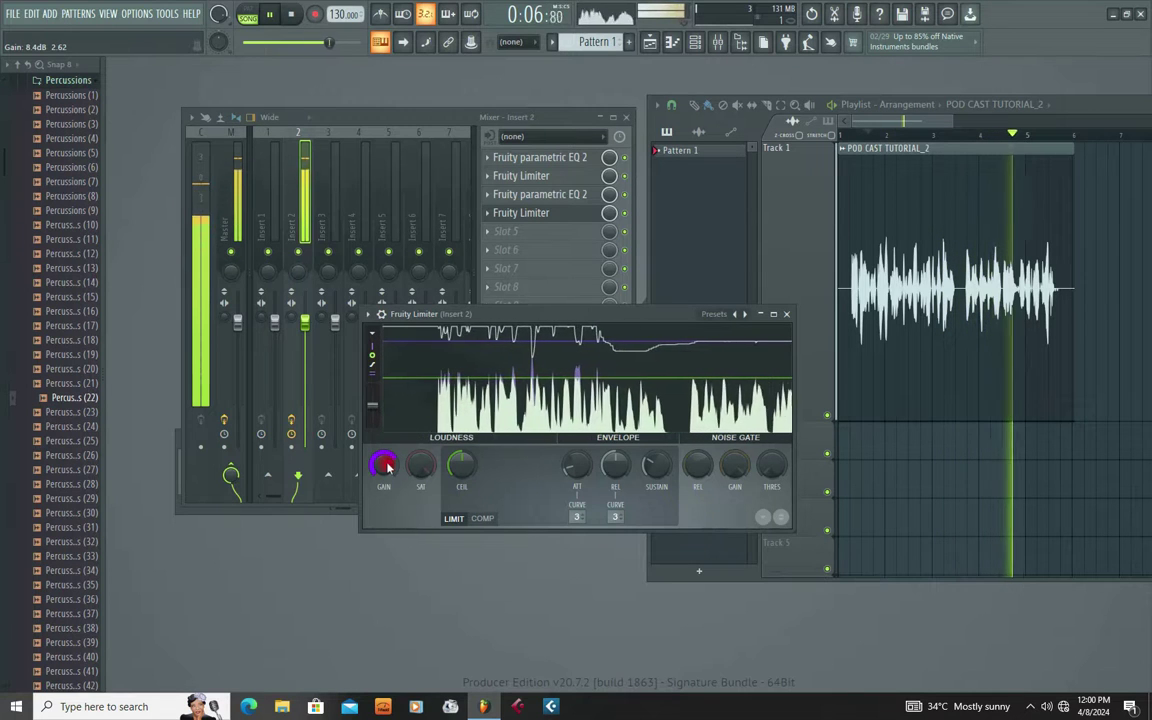
Fine-tune the slot 4 Fruity Limiter's gain to about 7 dB while repeatedly playing the clip.
{"action": "scroll", "coordinate": [384, 464], "scroll_direction": "down", "scroll_amount": 6}
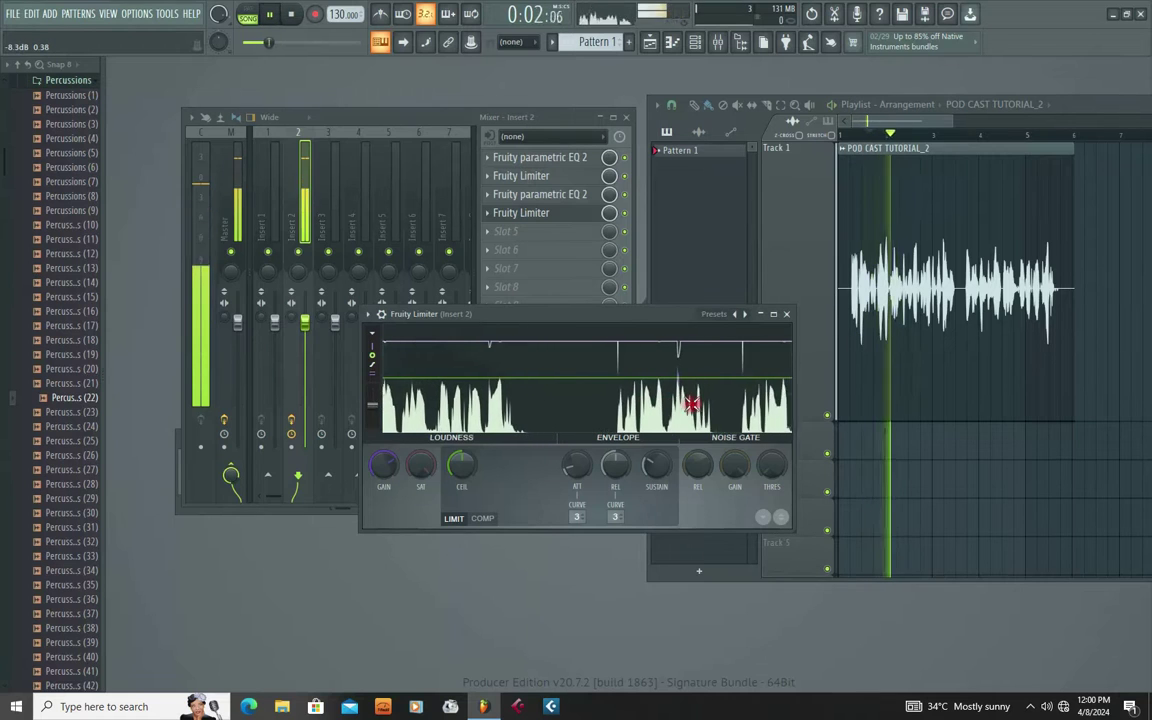
{"action": "left_click", "coordinate": [772, 380]}
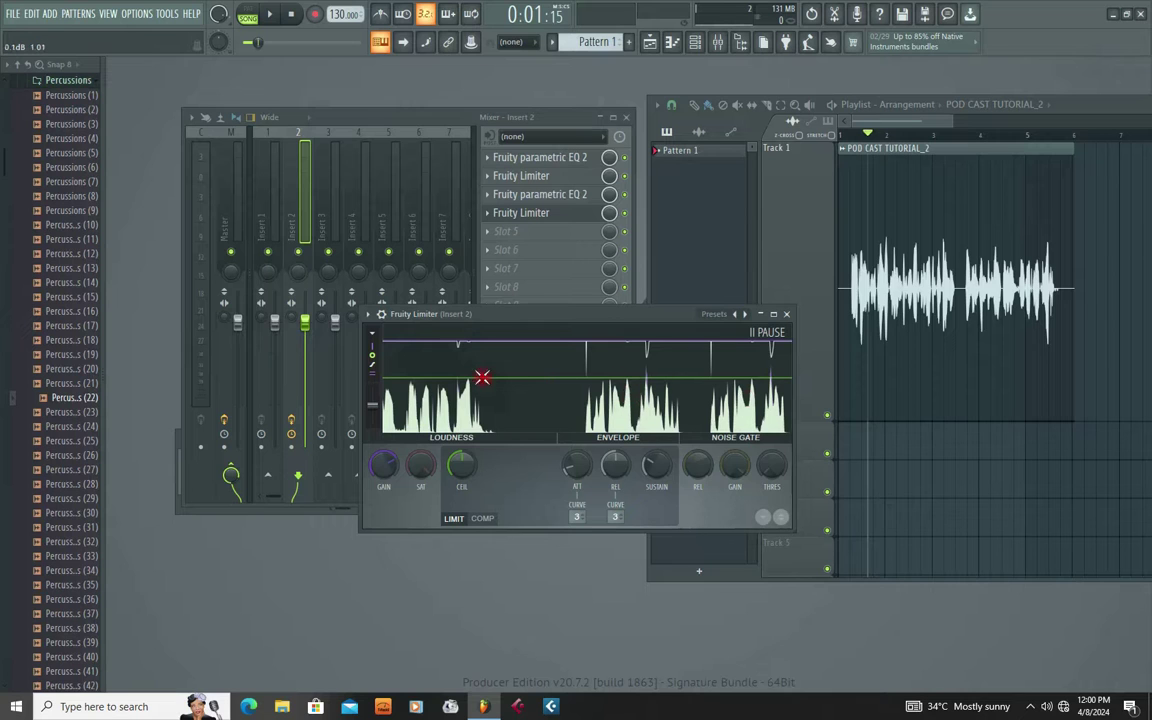
{"action": "left_click_drag", "start_coordinate": [595, 318], "coordinate": [587, 311]}
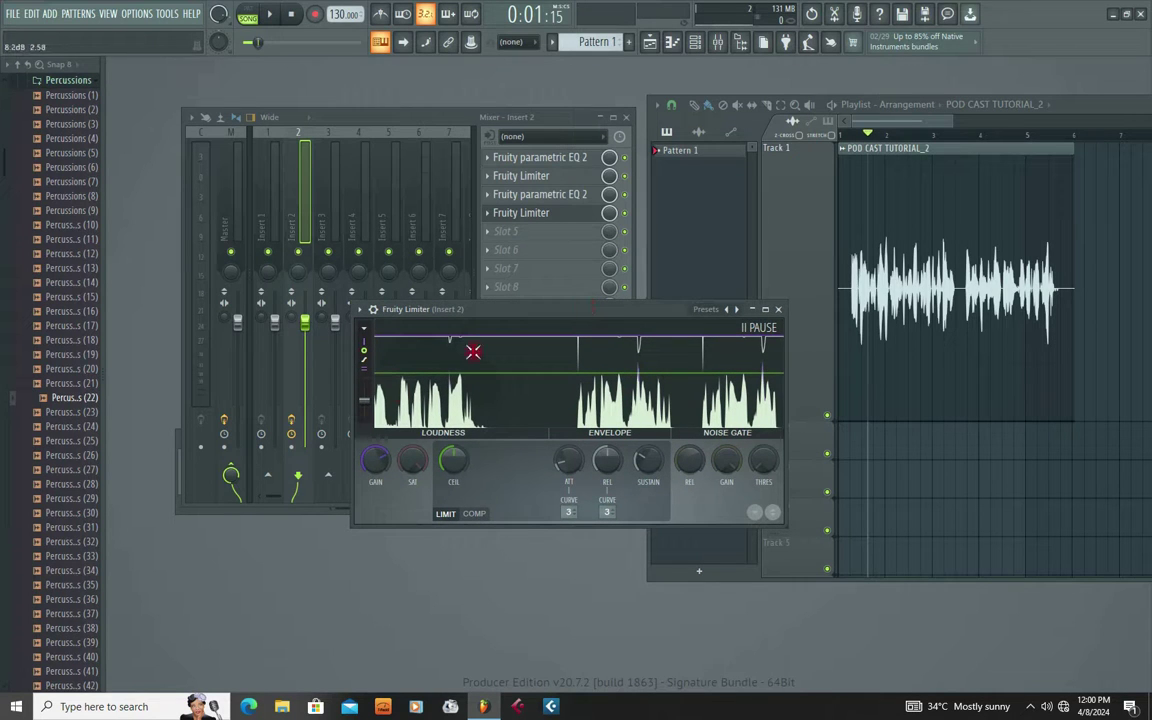
{"action": "left_click_drag", "start_coordinate": [375, 460], "coordinate": [375, 455]}
{"action": "key", "text": "space"}
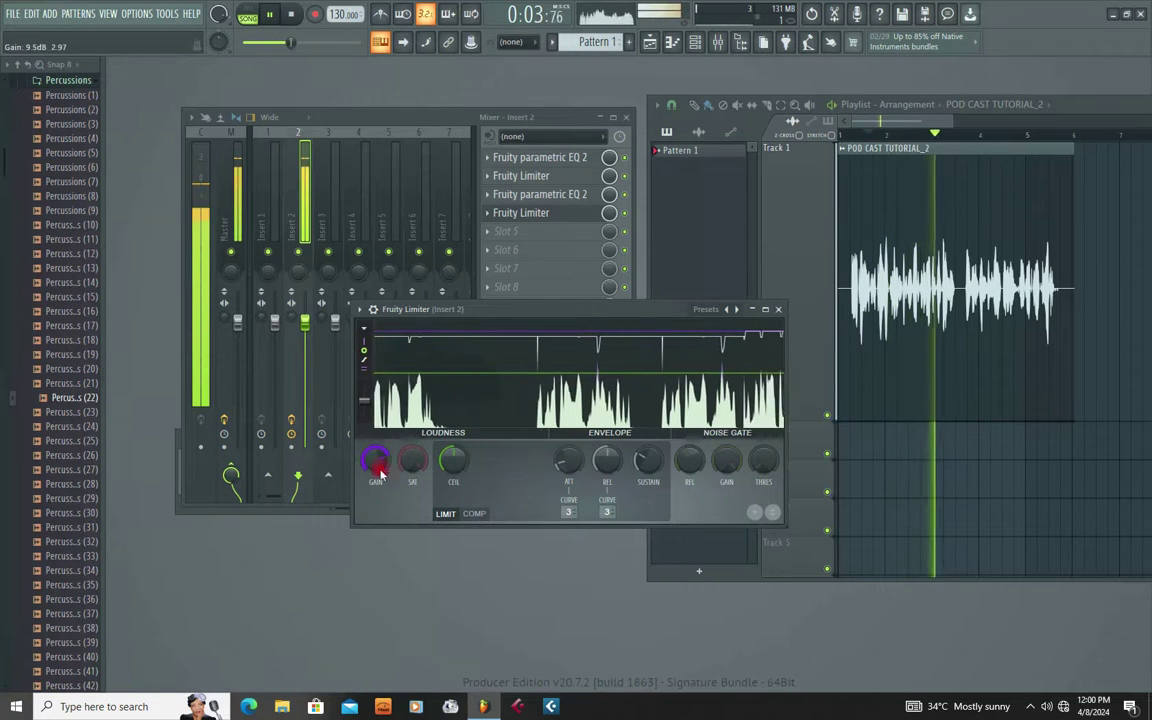
{"action": "scroll", "coordinate": [384, 463], "scroll_direction": "up", "scroll_amount": 2}
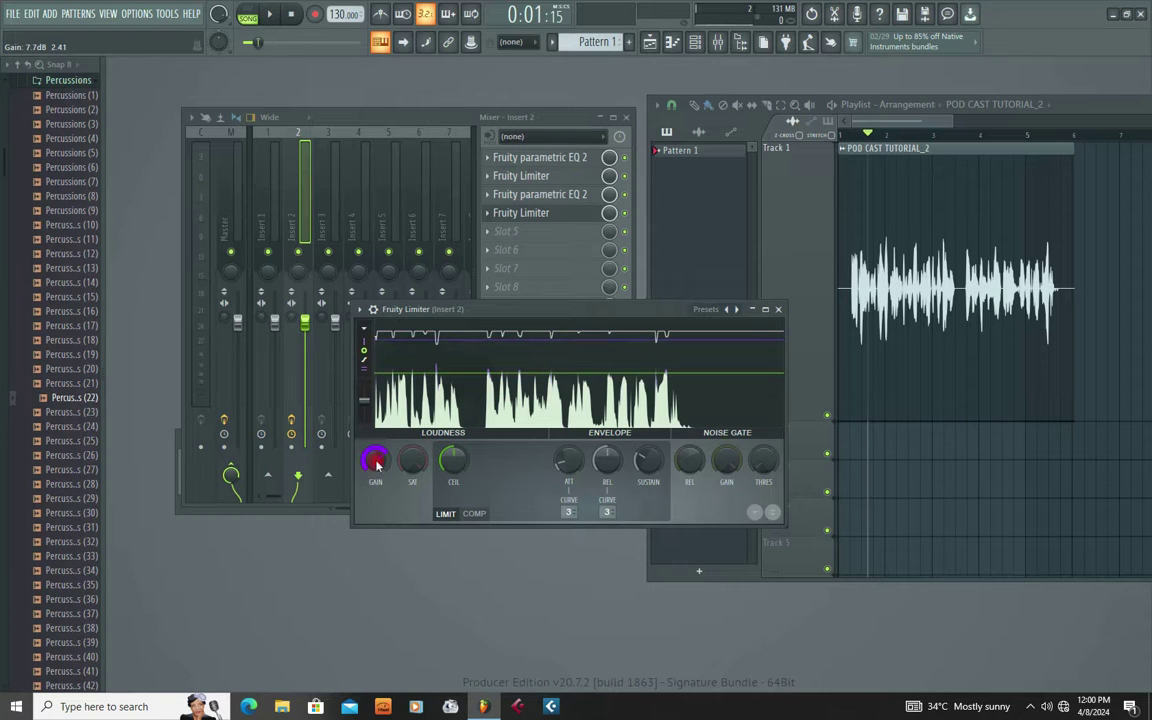
{"action": "key", "text": "space"}
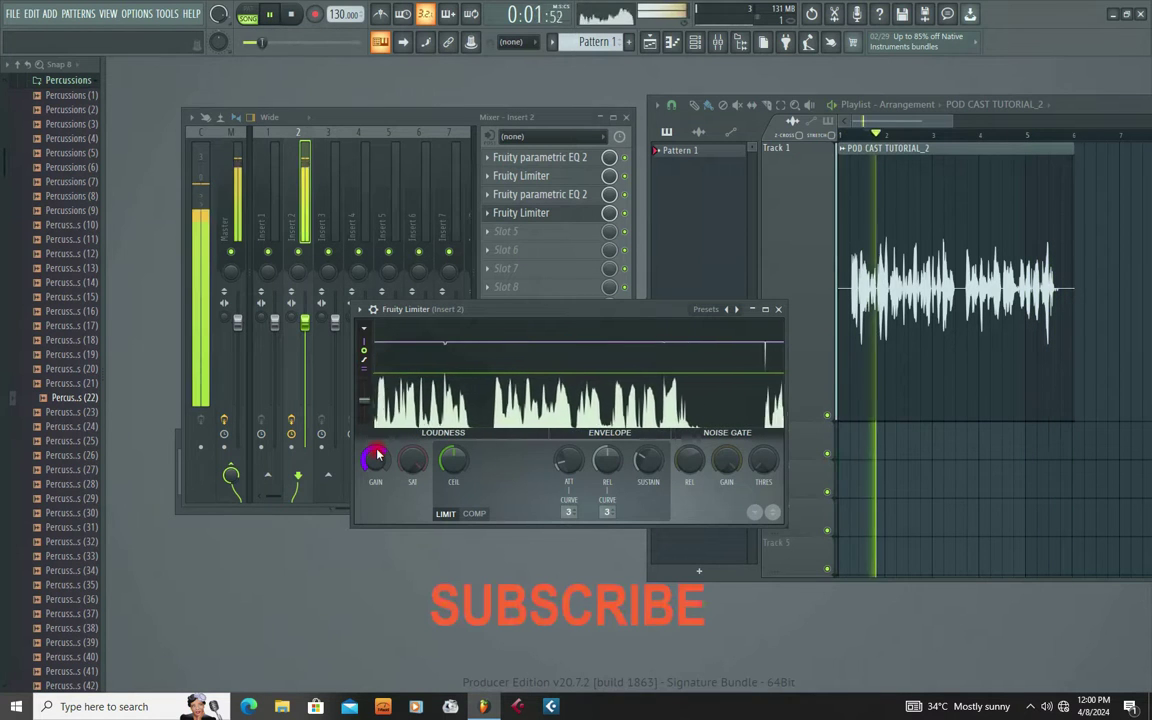
{"action": "scroll", "coordinate": [377, 458], "scroll_direction": "up", "scroll_amount": 3}
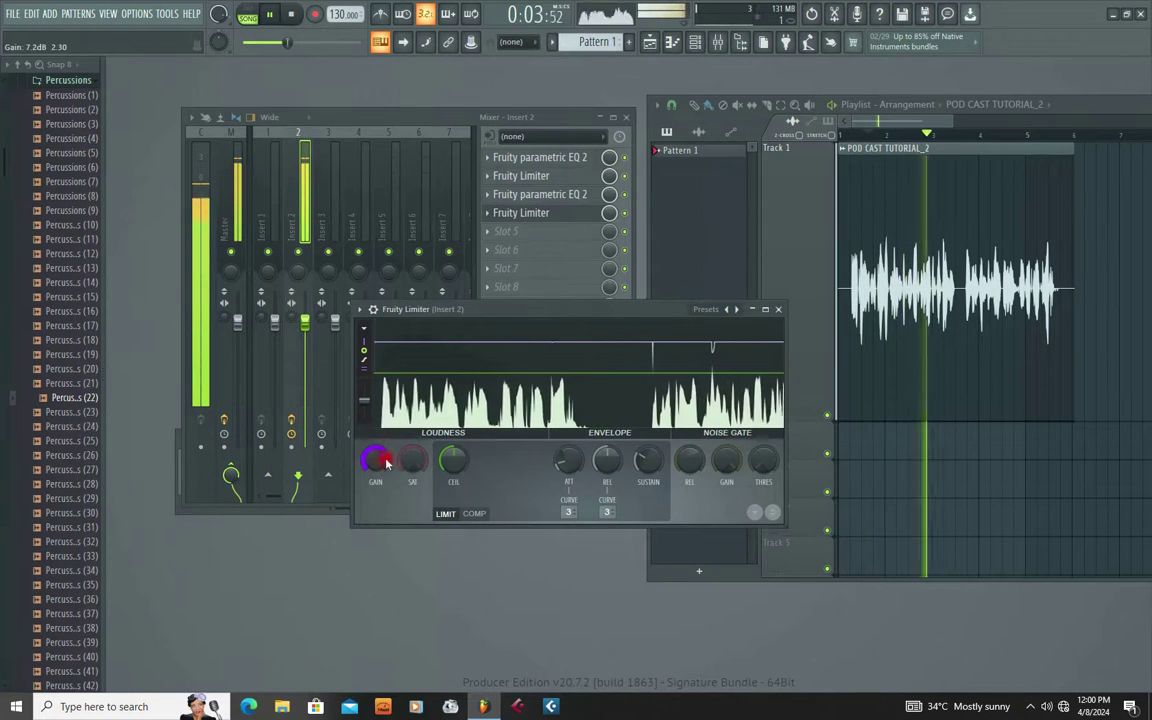
{"action": "scroll", "coordinate": [377, 460], "scroll_direction": "down", "scroll_amount": 1}
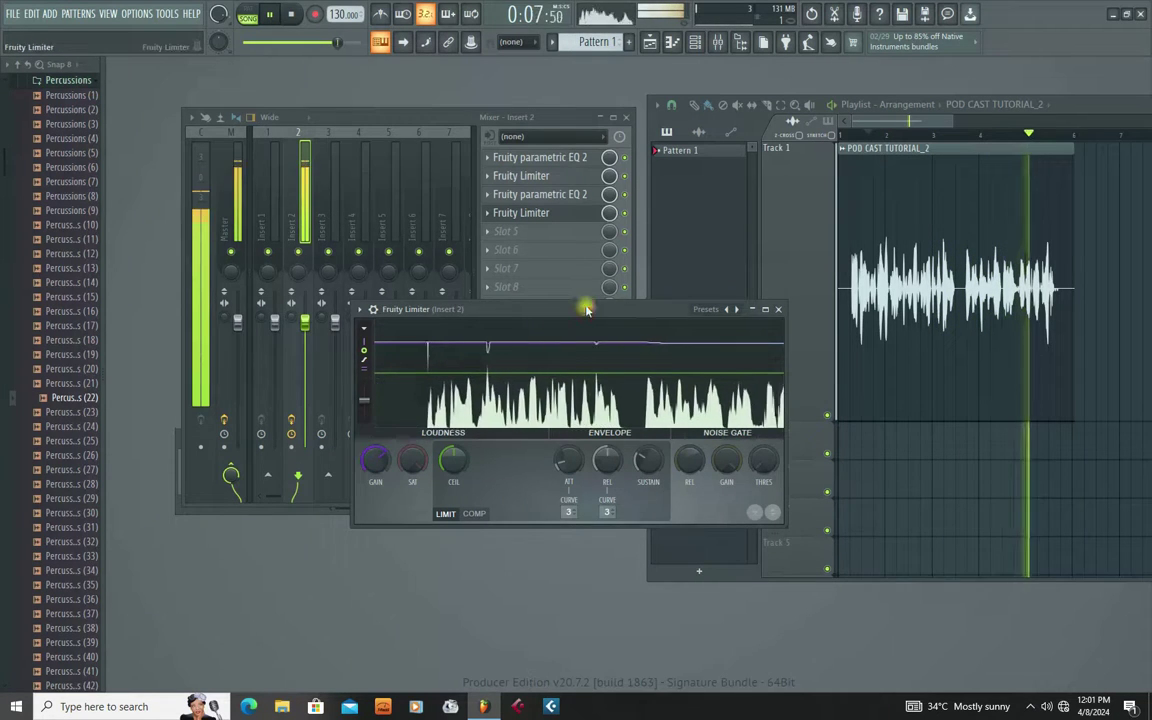
{"action": "left_click_drag", "start_coordinate": [587, 309], "coordinate": [552, 303]}
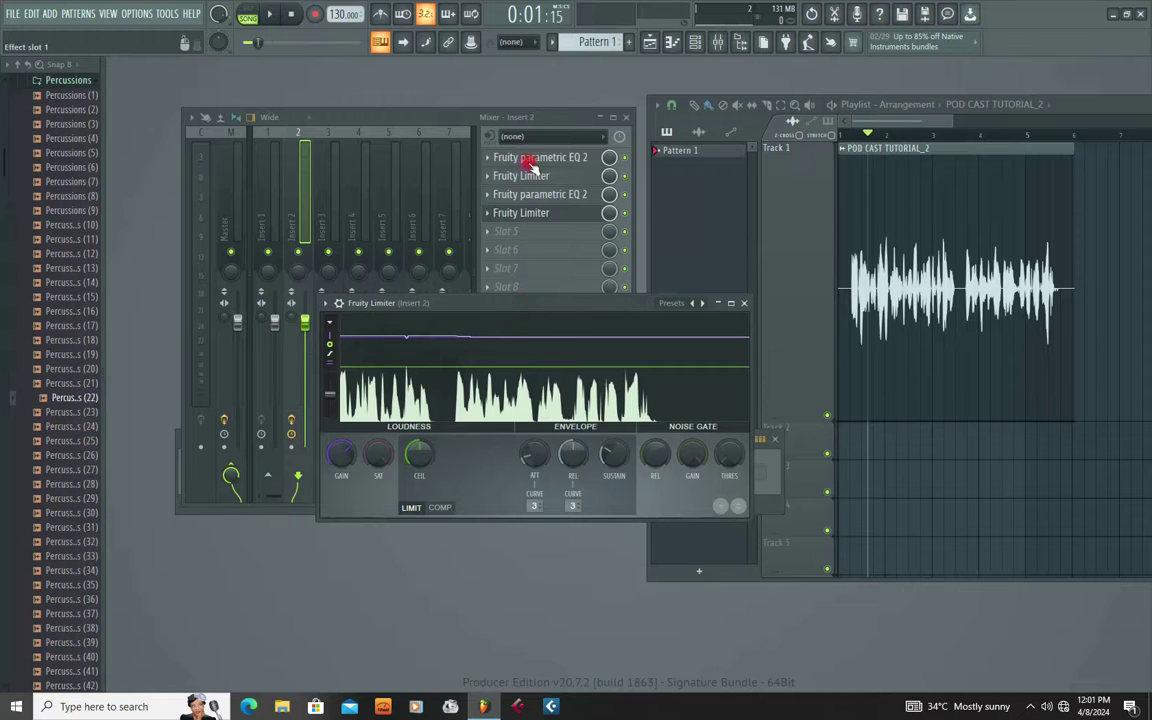
Check the slot 1 EQ and close it, and separate the mixer and channel rack windows so they do not overlap.
{"action": "left_click", "coordinate": [531, 165]}
{"action": "left_click", "coordinate": [706, 207]}
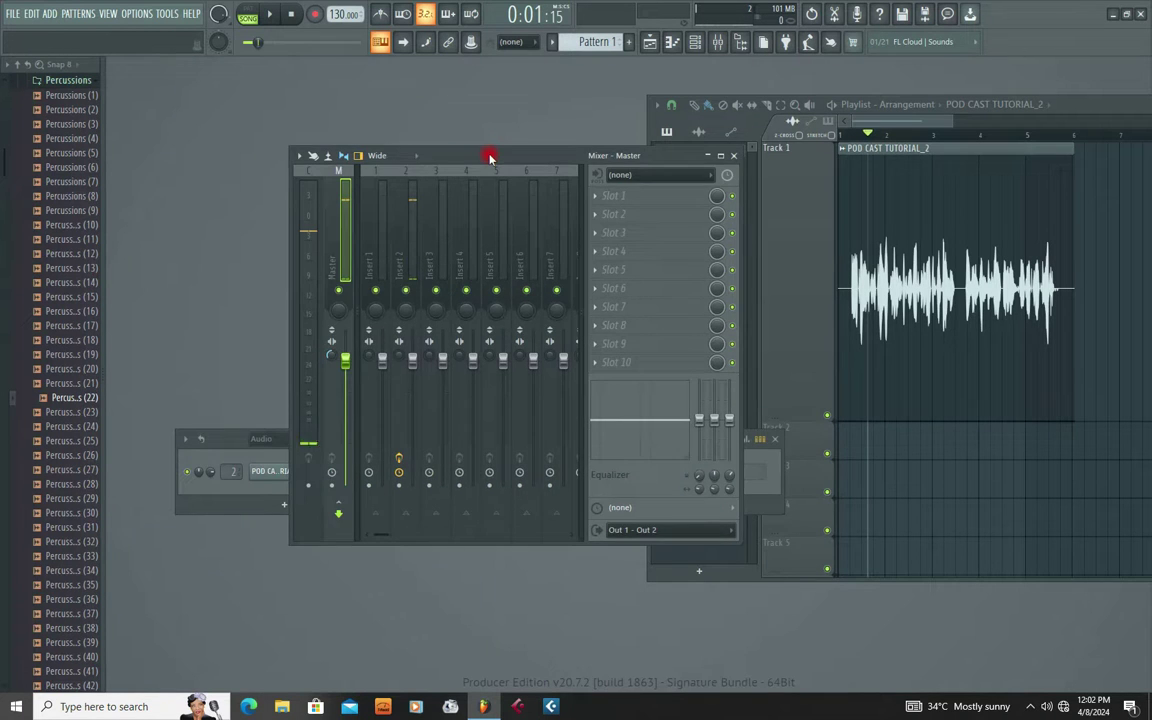
{"action": "left_click_drag", "start_coordinate": [490, 157], "coordinate": [527, 132]}
{"action": "left_click", "coordinate": [227, 443]}
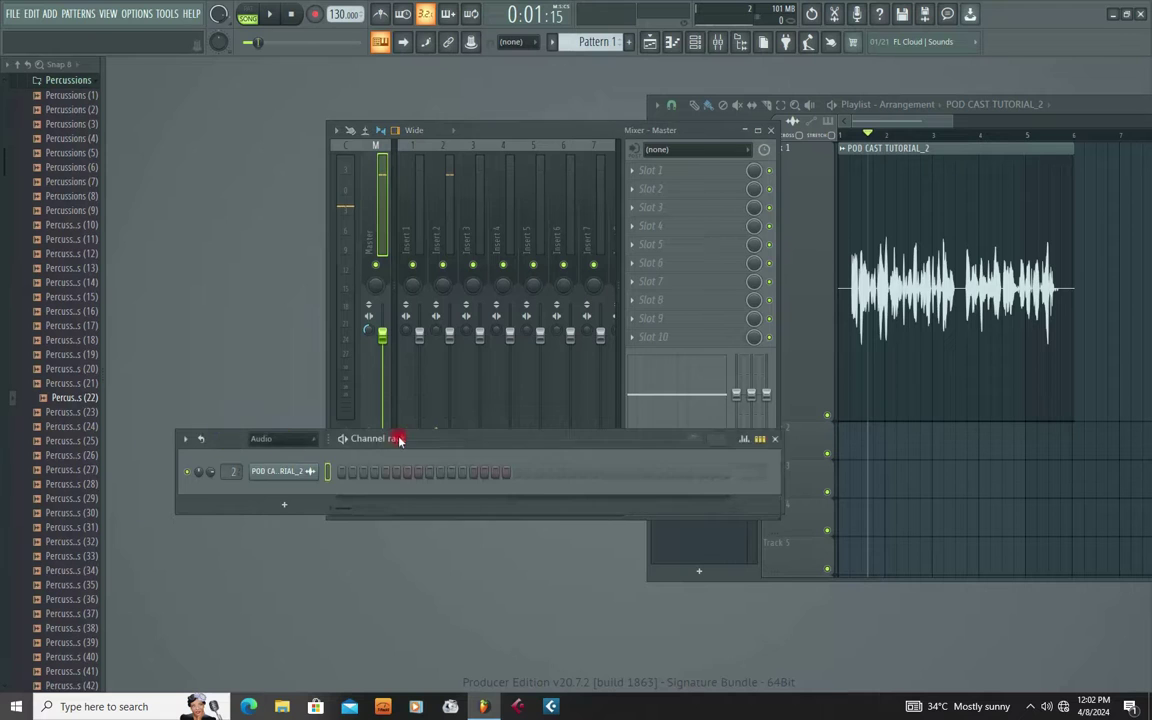
{"action": "left_click_drag", "start_coordinate": [398, 440], "coordinate": [429, 532]}
{"action": "left_click_drag", "start_coordinate": [513, 131], "coordinate": [483, 98]}
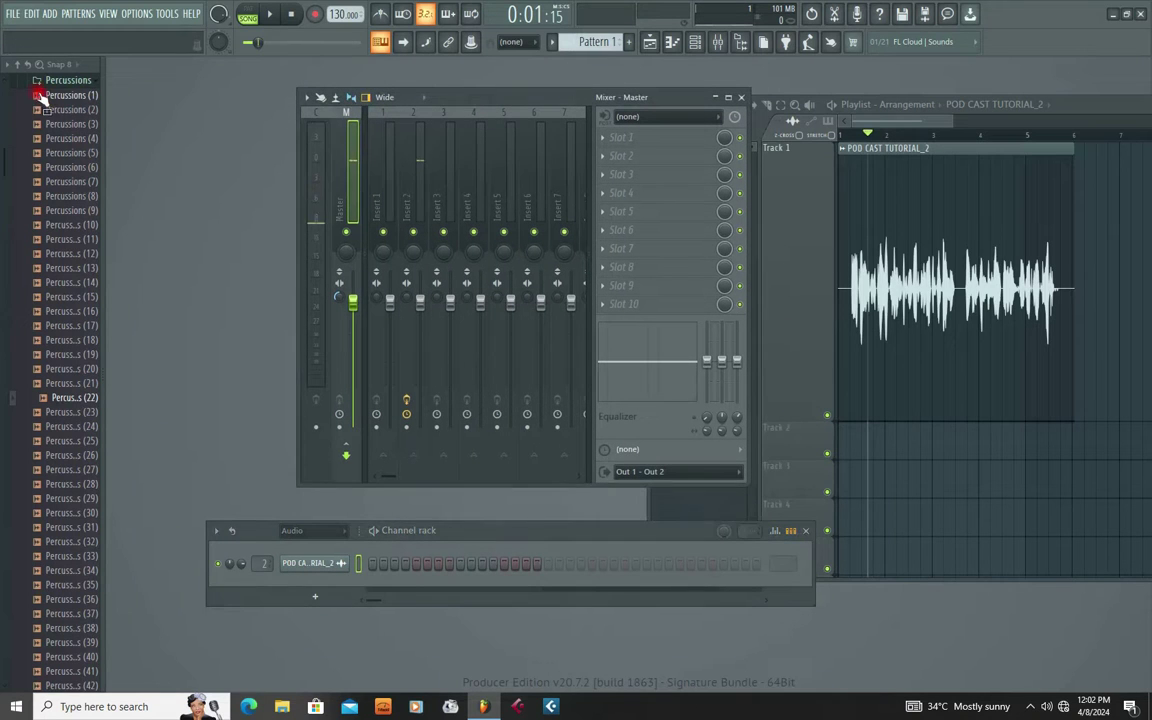
Export the song as WAV and MP3 files named "bb podcaast" into folder 41 of Afrobeat type beat on the Desktop.
{"action": "left_click", "coordinate": [13, 14]}
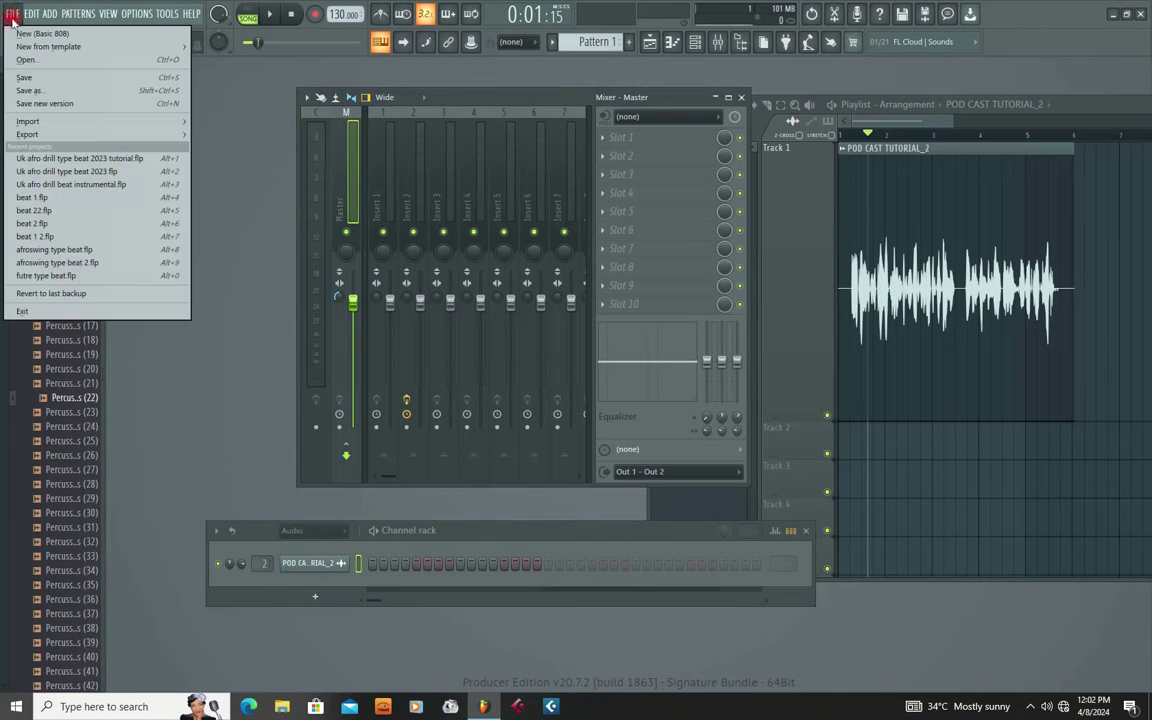
{"action": "mouse_move", "coordinate": [25, 134]}
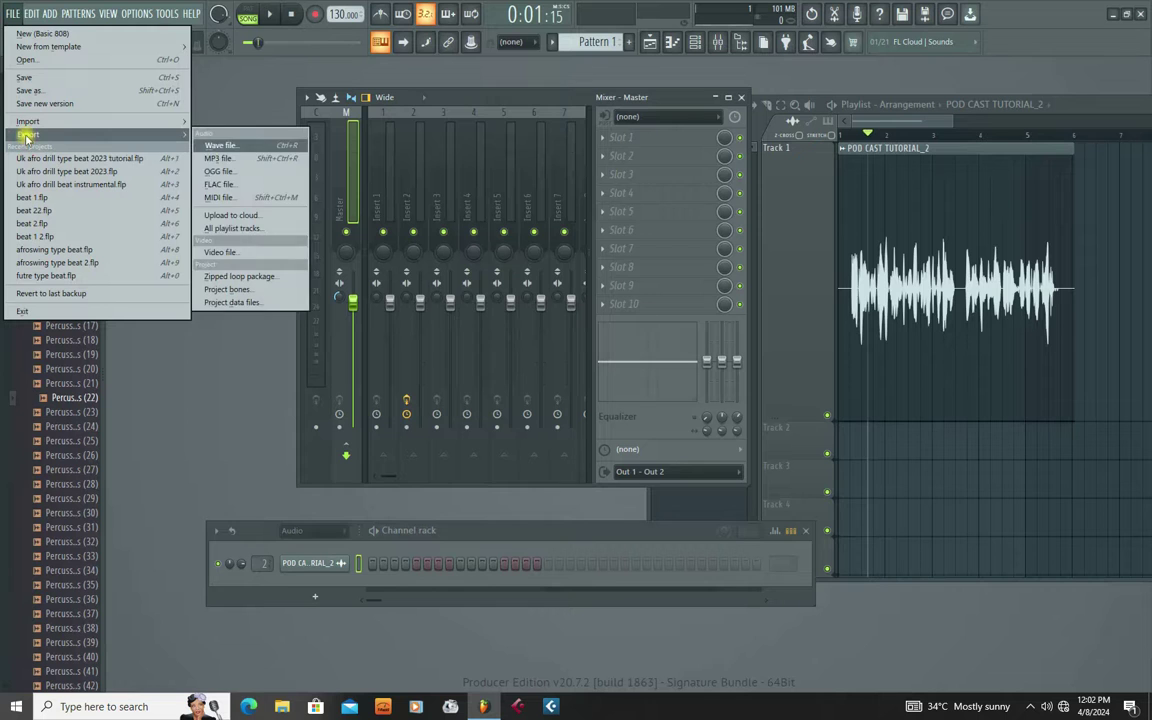
{"action": "left_click", "coordinate": [222, 147]}
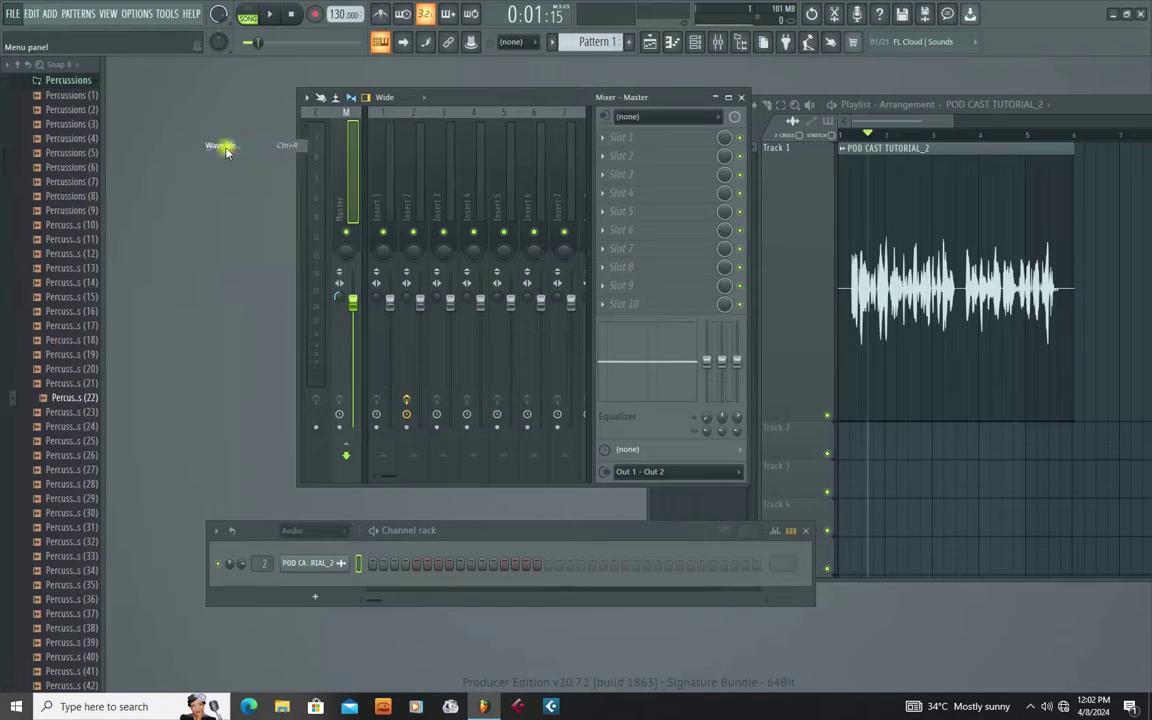
{"action": "left_click_drag", "start_coordinate": [594, 174], "coordinate": [554, 157]}
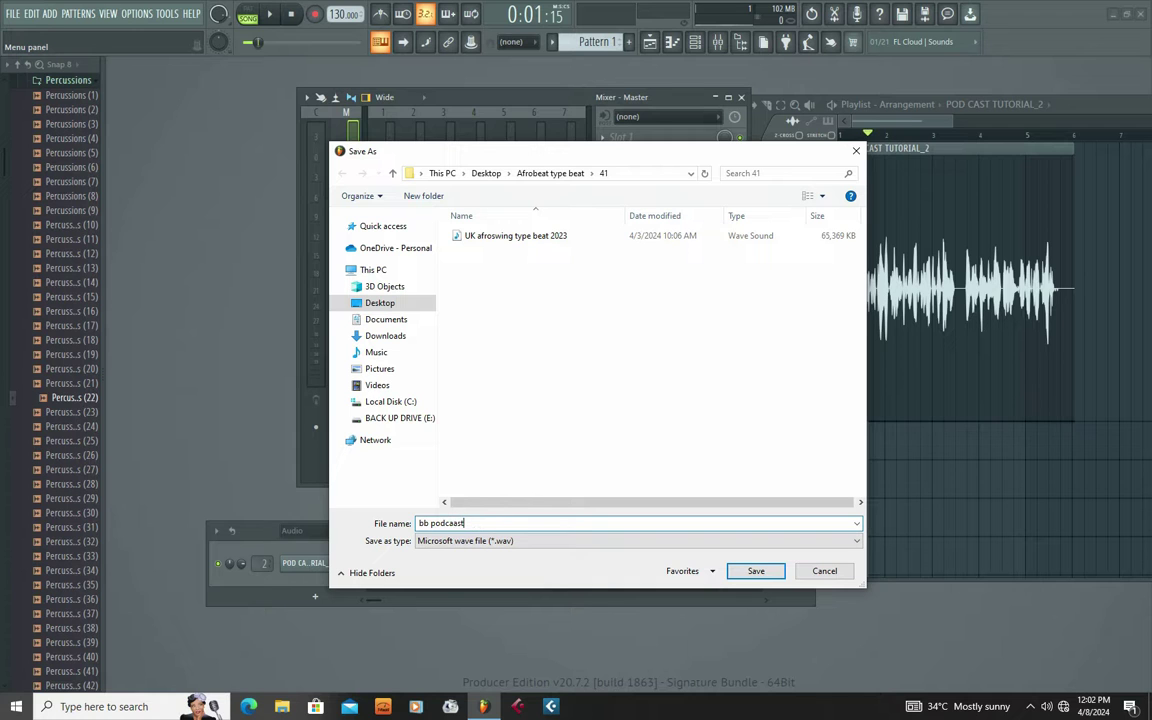
{"action": "left_click", "coordinate": [745, 572]}
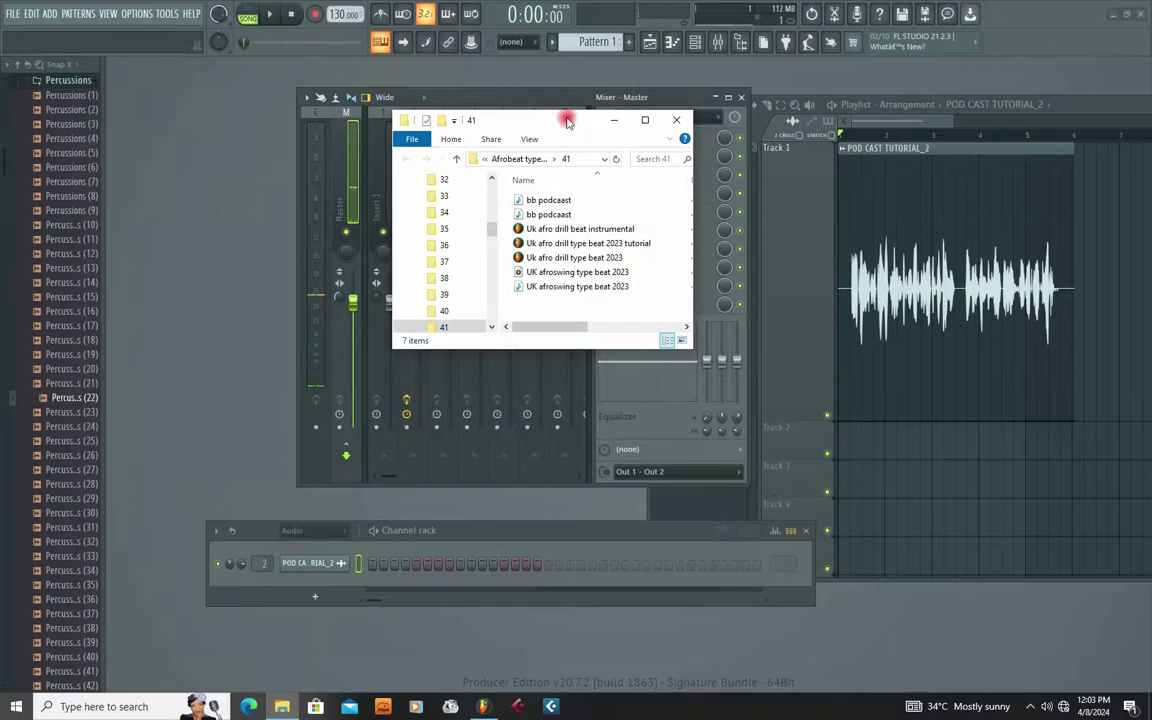
Enlarge the File Explorer window of folder 41, play the exported "bb podcaast" MP3 in the media player, and close the player.
{"action": "left_click_drag", "start_coordinate": [567, 120], "coordinate": [422, 143]}
{"action": "left_click_drag", "start_coordinate": [549, 377], "coordinate": [771, 498]}
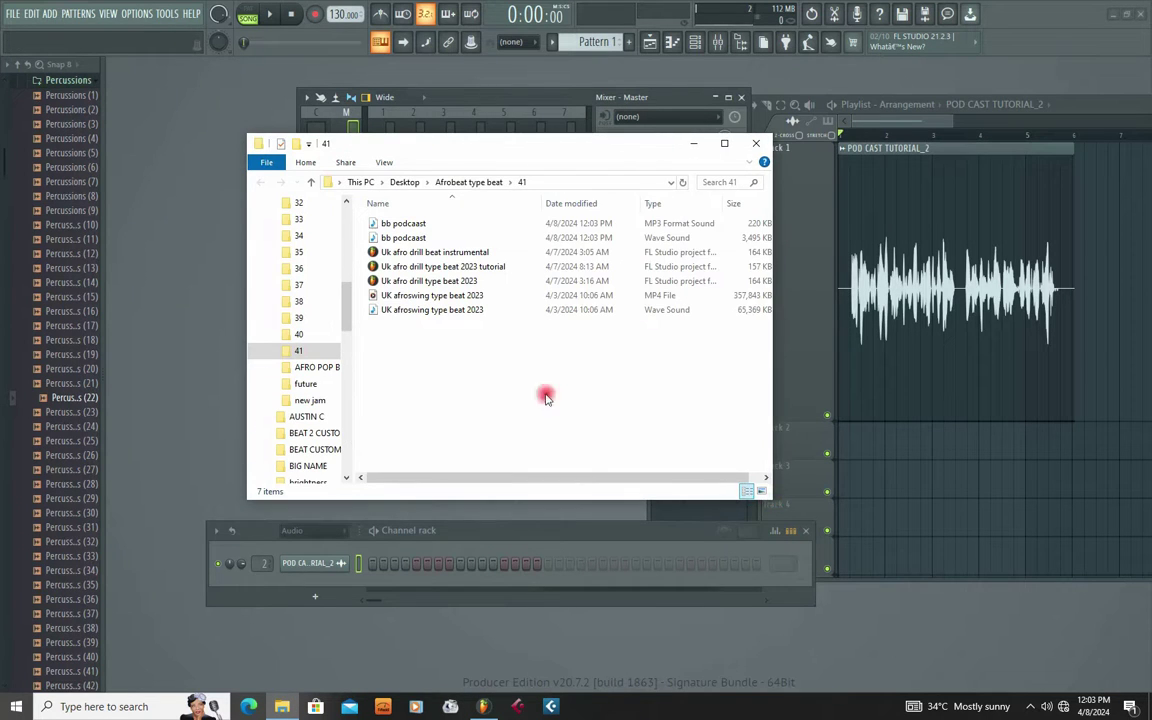
{"action": "left_click", "coordinate": [398, 226]}
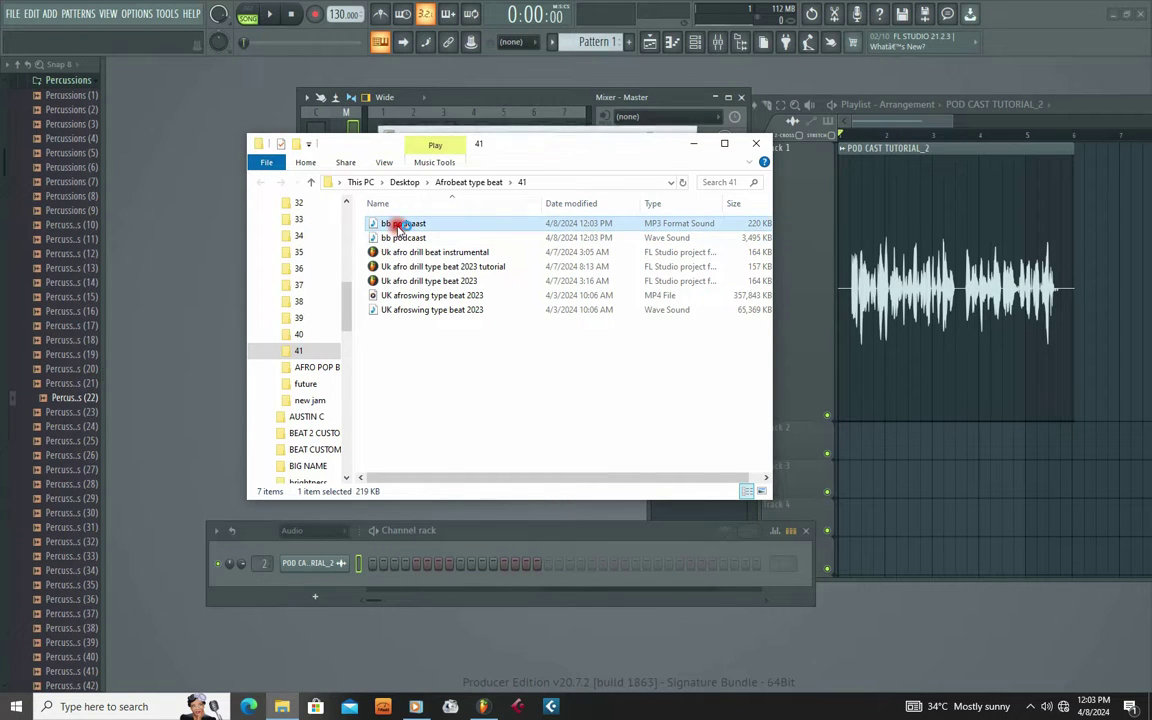
{"action": "double_click", "coordinate": [398, 226]}
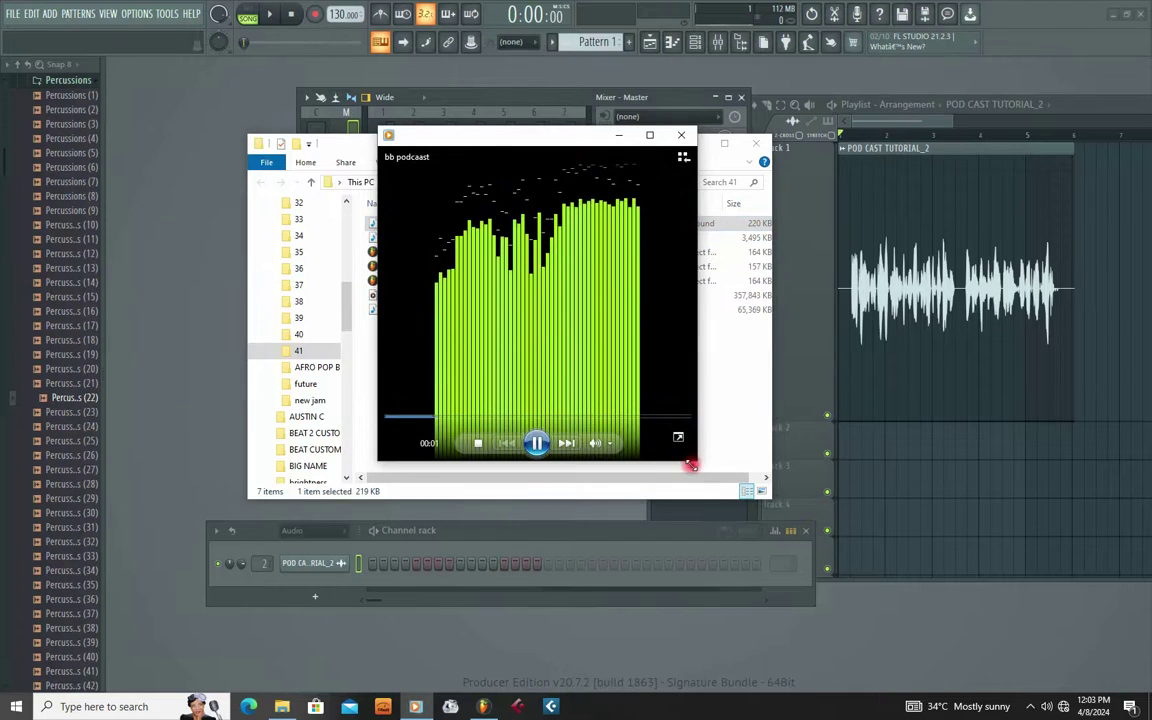
{"action": "left_click_drag", "start_coordinate": [690, 465], "coordinate": [999, 562]}
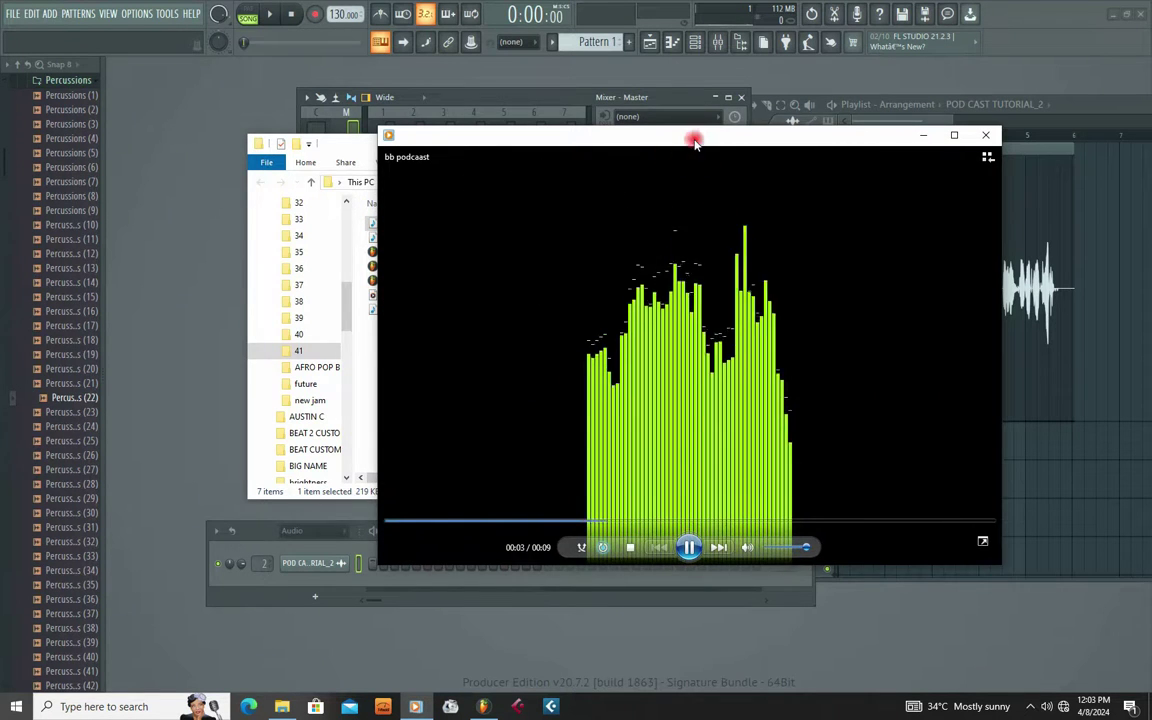
{"action": "mouse_move", "coordinate": [695, 142]}
{"action": "left_mouse_down"}
{"action": "mouse_move", "coordinate": [701, 127]}
{"action": "mouse_move", "coordinate": [689, 122]}
{"action": "left_mouse_up"}
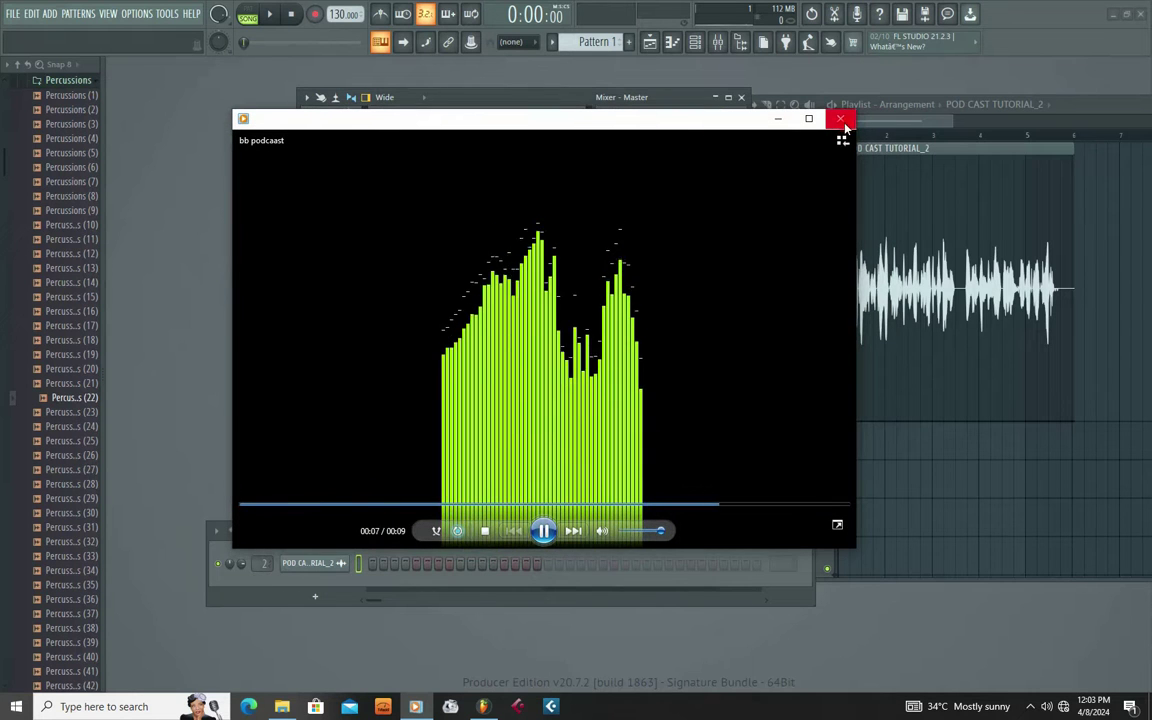
{"action": "left_click", "coordinate": [840, 122]}
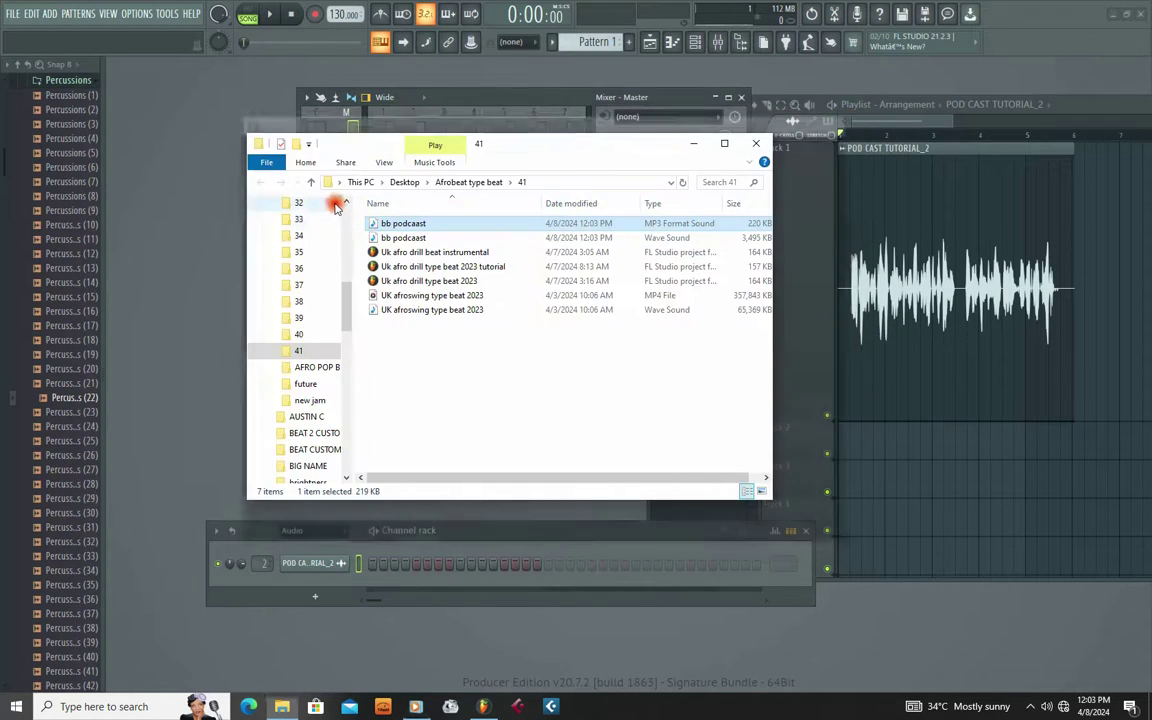
Play the exported "bb podcaast" WAV file from folder 41 and close the media player.
{"action": "right_click", "coordinate": [386, 240]}
{"action": "left_click", "coordinate": [437, 238]}
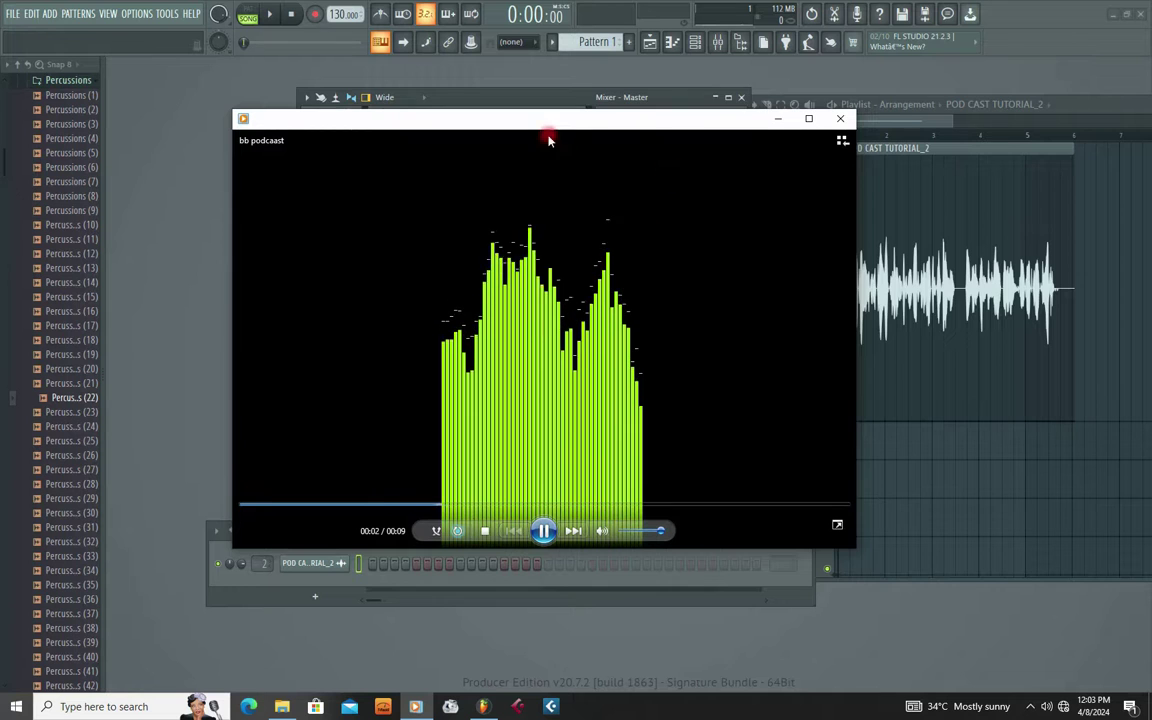
{"action": "mouse_move", "coordinate": [548, 140]}
{"action": "left_mouse_down"}
{"action": "mouse_move", "coordinate": [581, 123]}
{"action": "mouse_move", "coordinate": [528, 147]}
{"action": "mouse_move", "coordinate": [562, 128]}
{"action": "left_mouse_up"}
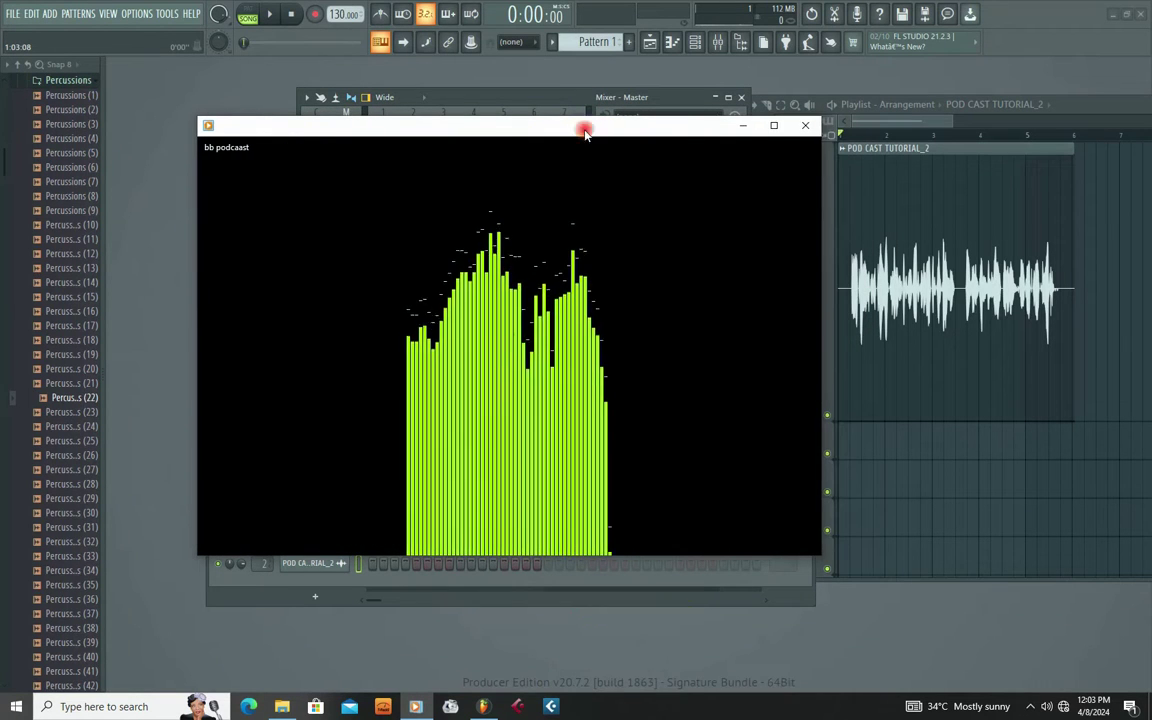
{"action": "left_click", "coordinate": [797, 131]}
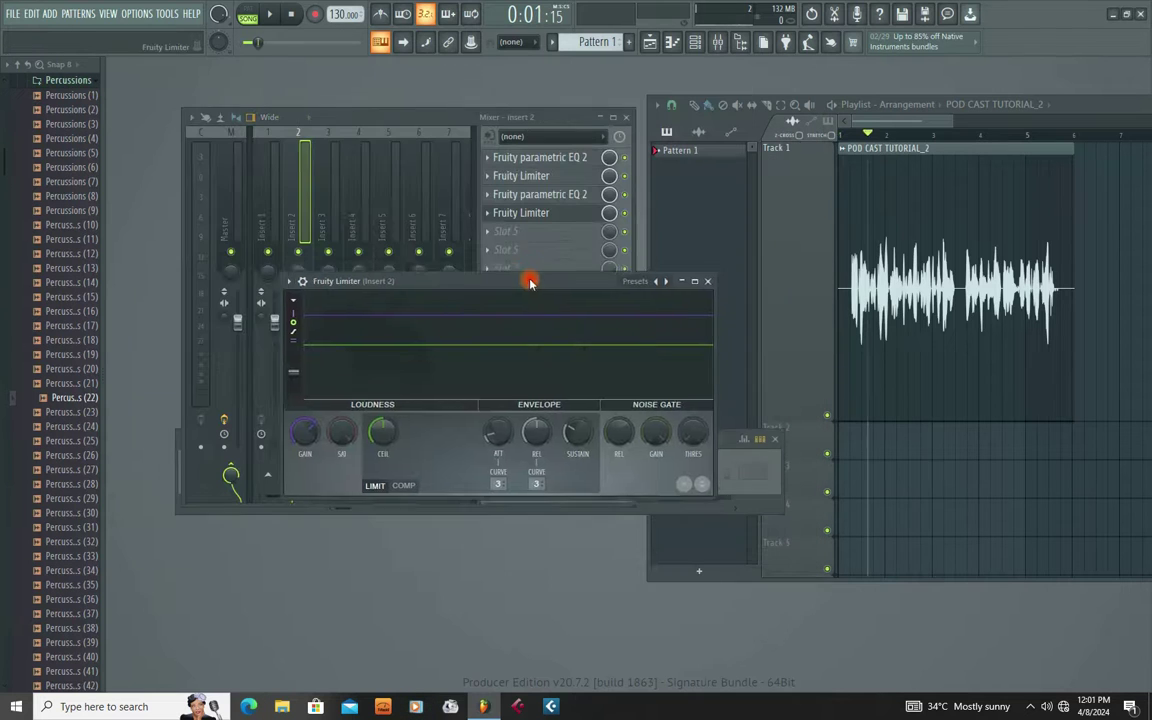
Close the slot 4 Fruity Limiter window, reposition the mixer, and play the clip through the full Insert 2 chain.
{"action": "left_click_drag", "start_coordinate": [531, 281], "coordinate": [535, 272]}
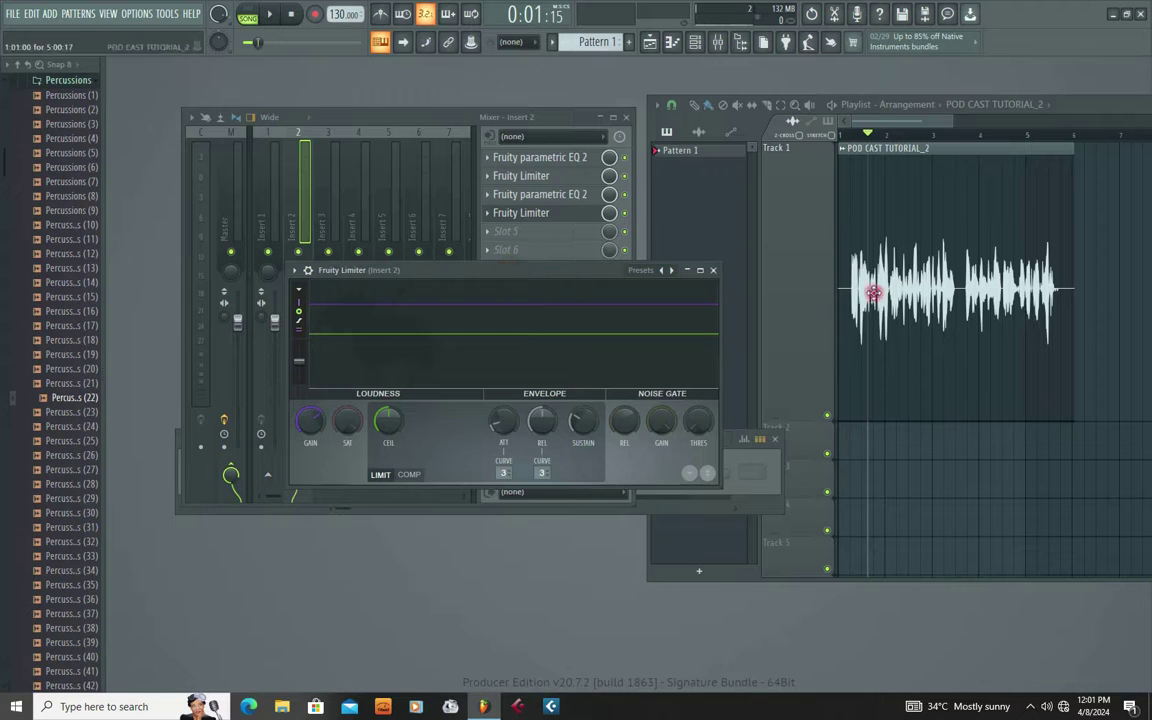
{"action": "left_click", "coordinate": [714, 271]}
{"action": "left_click_drag", "start_coordinate": [394, 119], "coordinate": [474, 124]}
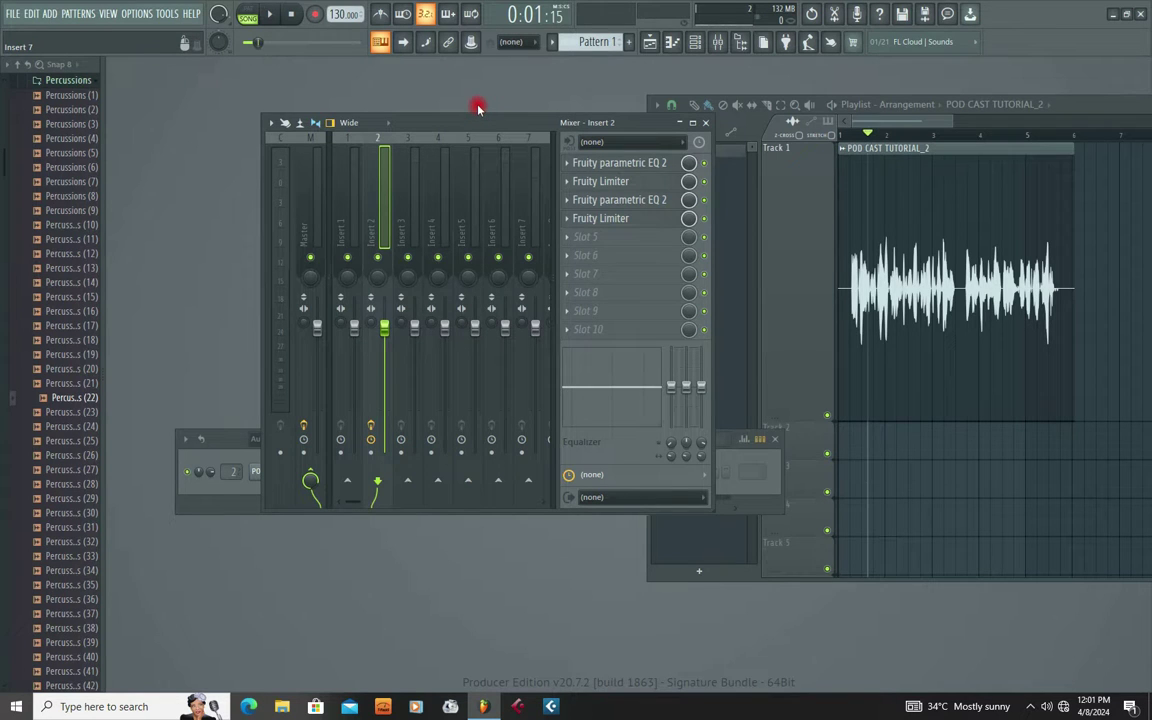
{"action": "key", "text": "space"}
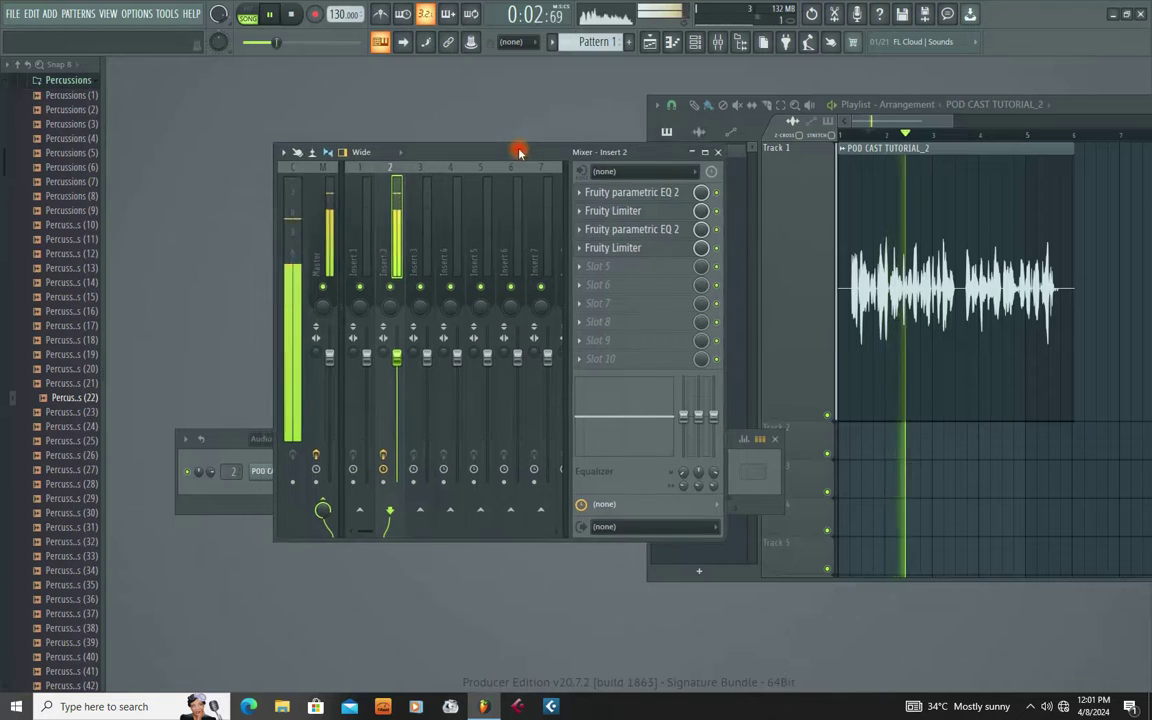